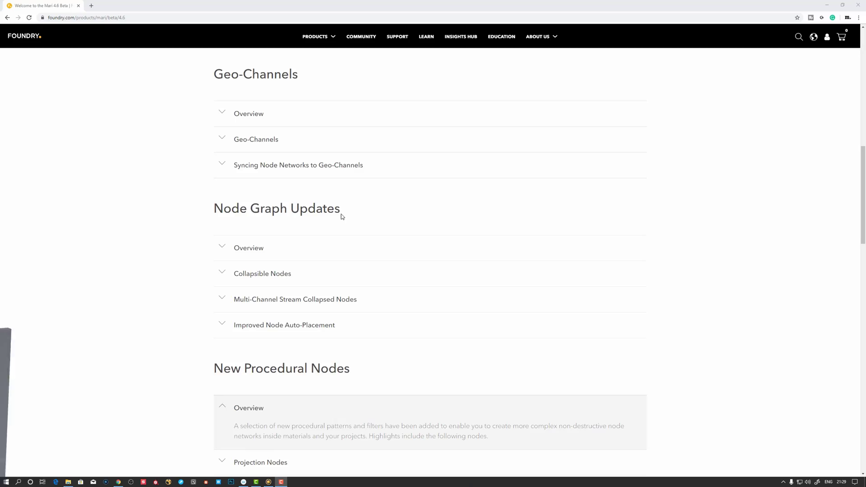
# Examine the Mari 4.6 beta feature list down to New Procedural Nodes, expanding the Projection Nodes entry
pyautogui.scroll(4, 338, 221)
pyautogui.scroll(-3, 281, 326)
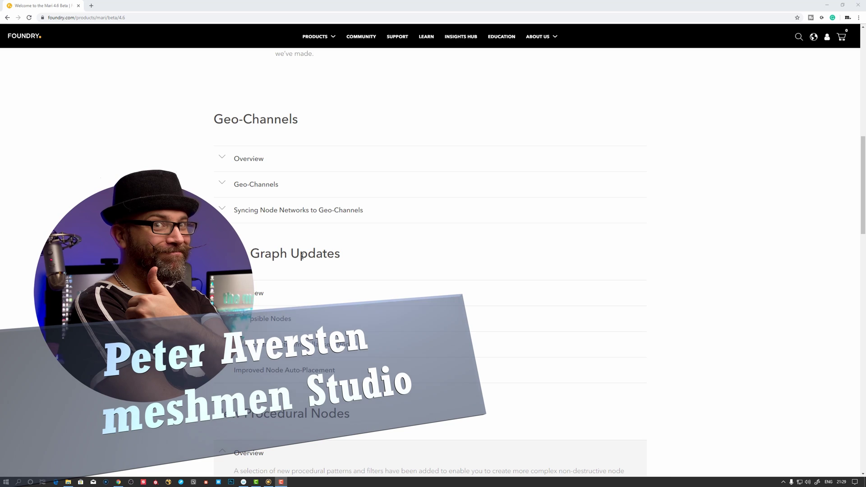
pyautogui.scroll(-1, 314, 270)
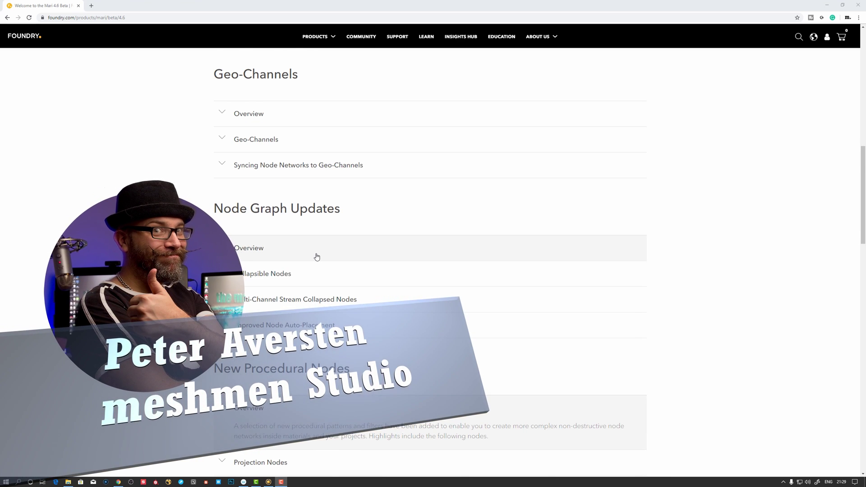
pyautogui.scroll(-2, 315, 271)
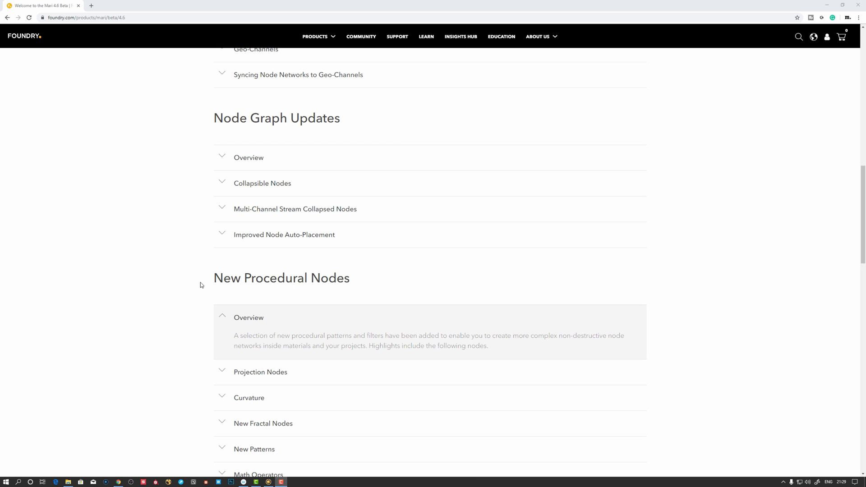
pyautogui.scroll(-1, 368, 283)
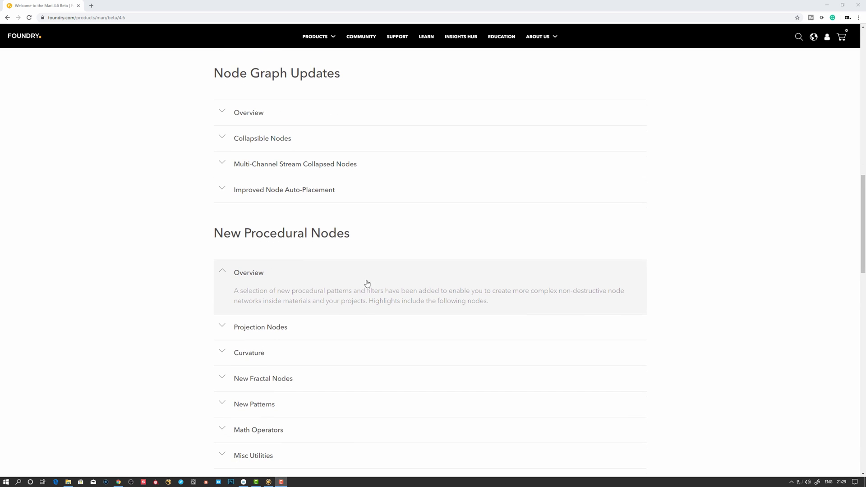
pyautogui.click(264, 326)
pyautogui.scroll(-3, 329, 320)
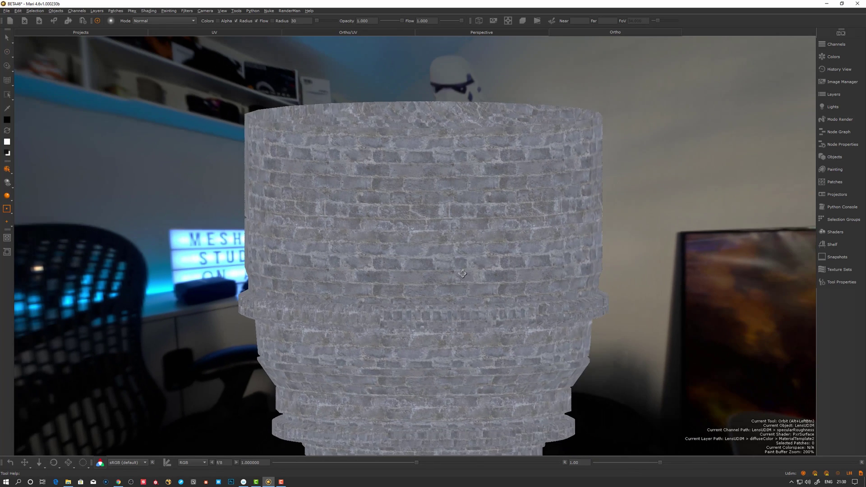
# Switch to Mari and inspect the tiled brick texture on the tower model from several angles
pyautogui.keyDown('alt'); pyautogui.moveTo(430, 224); pyautogui.dragTo(463, 246, button='right'); pyautogui.keyUp('alt')
pyautogui.keyDown('alt'); pyautogui.moveTo(464, 245); pyautogui.dragTo(452, 246); pyautogui.keyUp('alt')
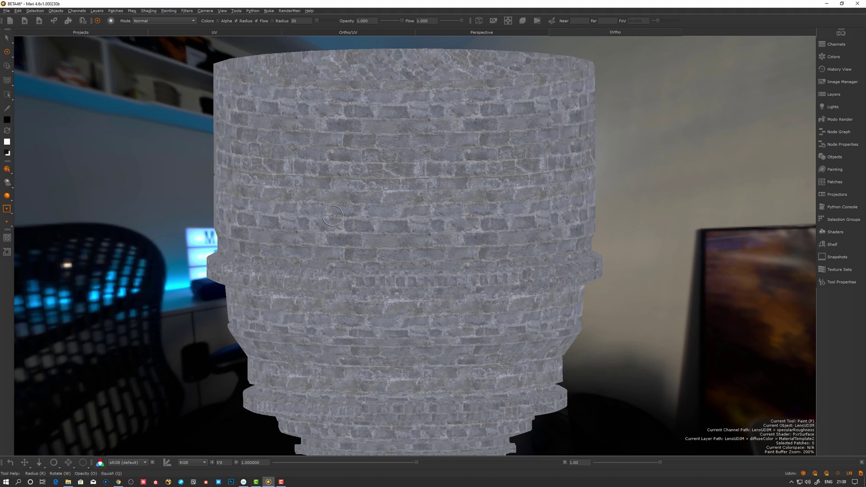
pyautogui.keyDown('alt'); pyautogui.moveTo(483, 243); pyautogui.dragTo(448, 244); pyautogui.keyUp('alt')
pyautogui.keyDown('alt'); pyautogui.moveTo(448, 243); pyautogui.dragTo(450, 221, button='right'); pyautogui.keyUp('alt')
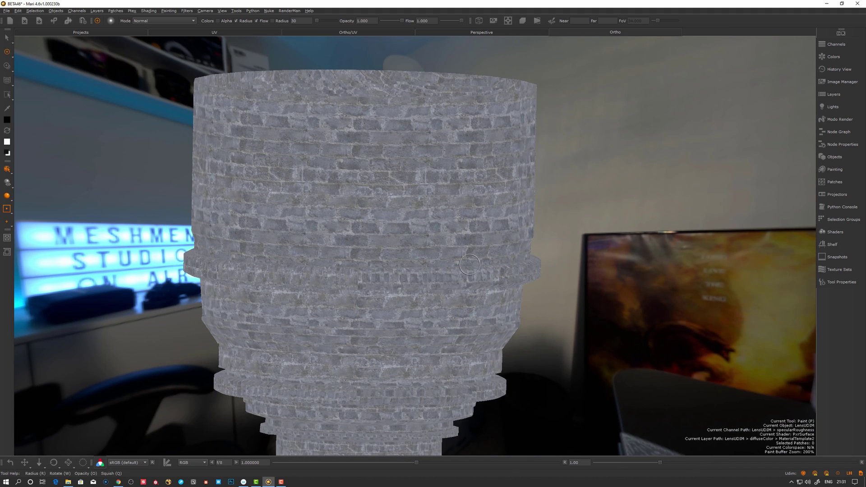
pyautogui.moveTo(470, 265)
pyautogui.keyDown('alt'); pyautogui.mouseDown()
pyautogui.moveTo(445, 257)
pyautogui.moveTo(495, 226)
pyautogui.moveTo(482, 245)
pyautogui.mouseUp(); pyautogui.keyUp('alt')
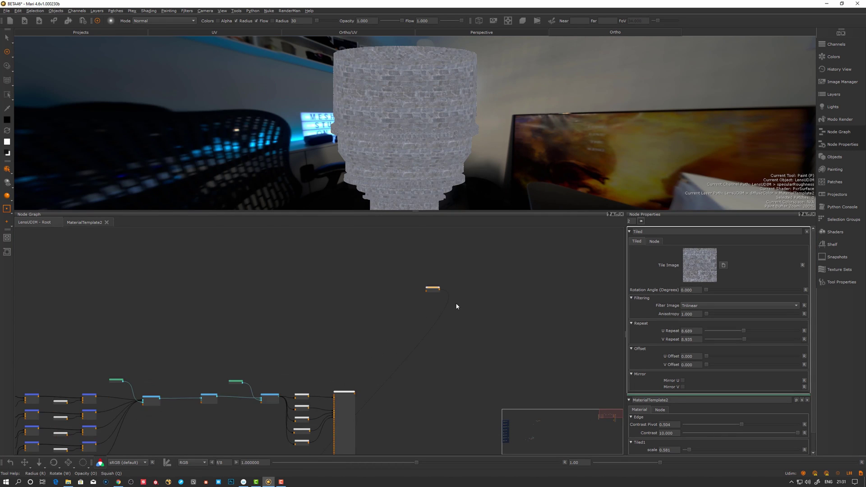
# Add a Projection node beside the Tiled node in the MaterialTemplate2 node graph
pyautogui.scroll(3, 456, 304)
pyautogui.moveTo(456, 305); pyautogui.dragTo(389, 336, button='middle')
pyautogui.click(435, 315)
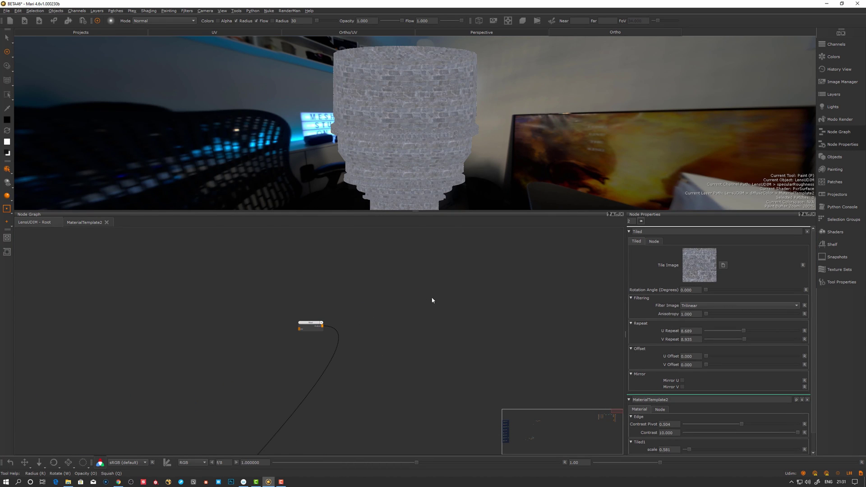
pyautogui.rightClick(432, 296)
pyautogui.moveTo(451, 328)
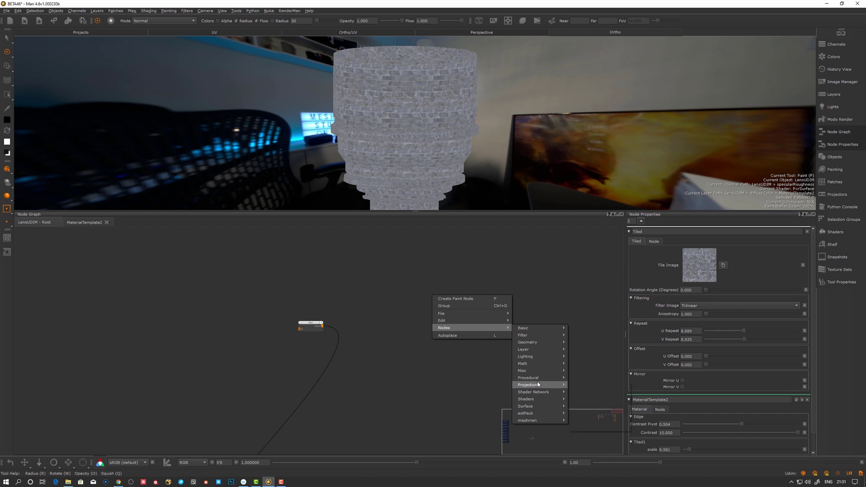
pyautogui.moveTo(538, 385)
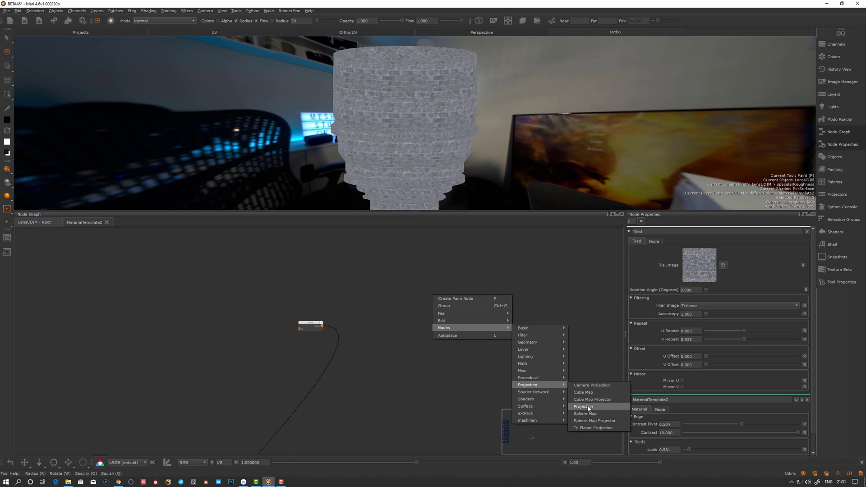
pyautogui.click(588, 408)
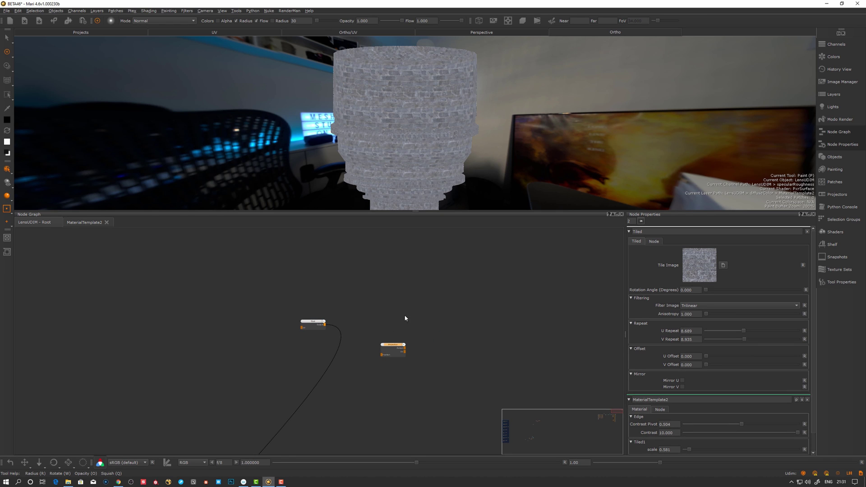
# Add a Merge node, connect the Tiled node's output to its Base input, and arrange the Projection node below them
pyautogui.moveTo(427, 328); pyautogui.dragTo(416, 316, button='middle')
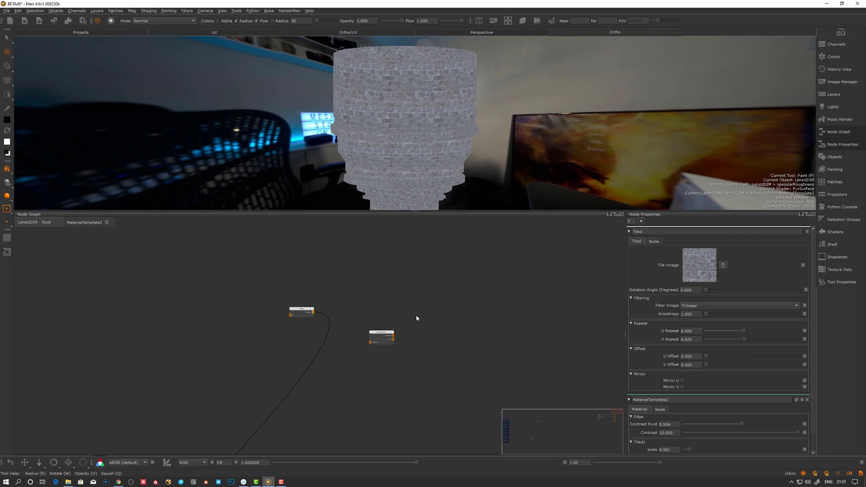
pyautogui.moveTo(454, 317); pyautogui.dragTo(438, 318)
pyautogui.moveTo(310, 297); pyautogui.dragTo(493, 295)
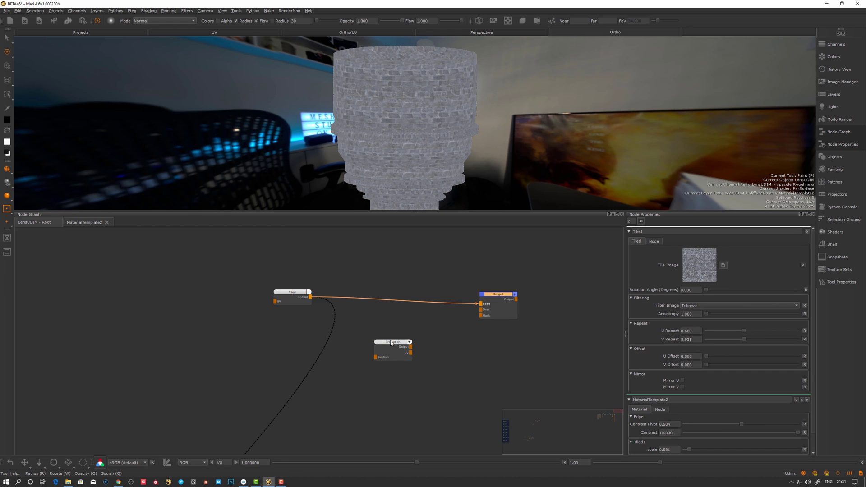
pyautogui.moveTo(390, 341)
pyautogui.mouseDown()
pyautogui.moveTo(386, 334)
pyautogui.moveTo(393, 336)
pyautogui.mouseUp()
pyautogui.click(426, 329)
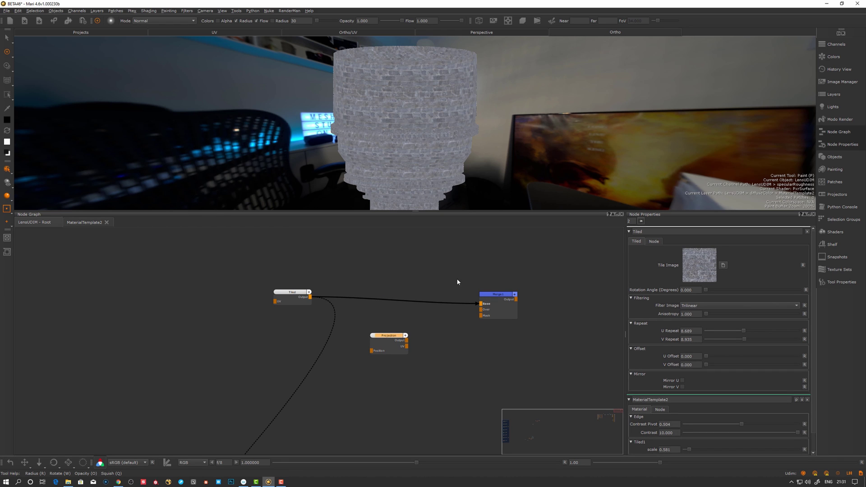
# Assign the pothole albedo image from the asphalt collection to the Projection node and display that node's output on the model
pyautogui.doubleClick(399, 351)
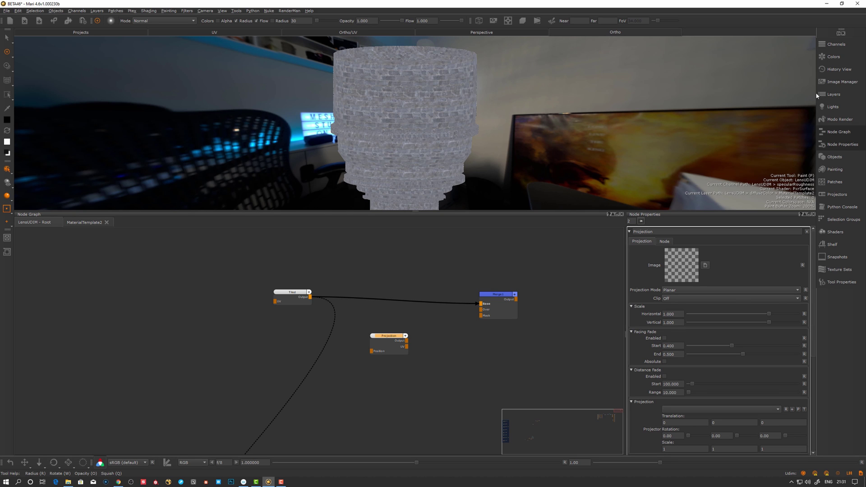
pyautogui.click(840, 82)
pyautogui.moveTo(709, 84); pyautogui.dragTo(685, 268)
pyautogui.click(389, 339)
pyautogui.click(411, 342)
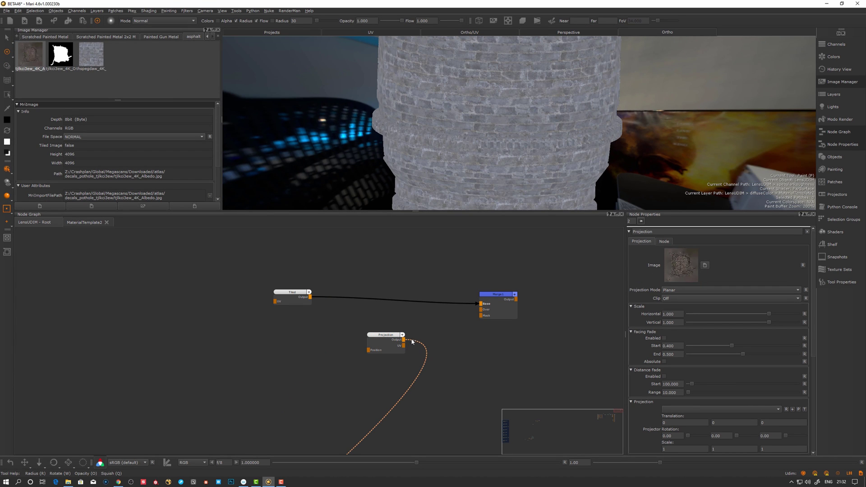
pyautogui.moveTo(385, 339); pyautogui.dragTo(401, 339)
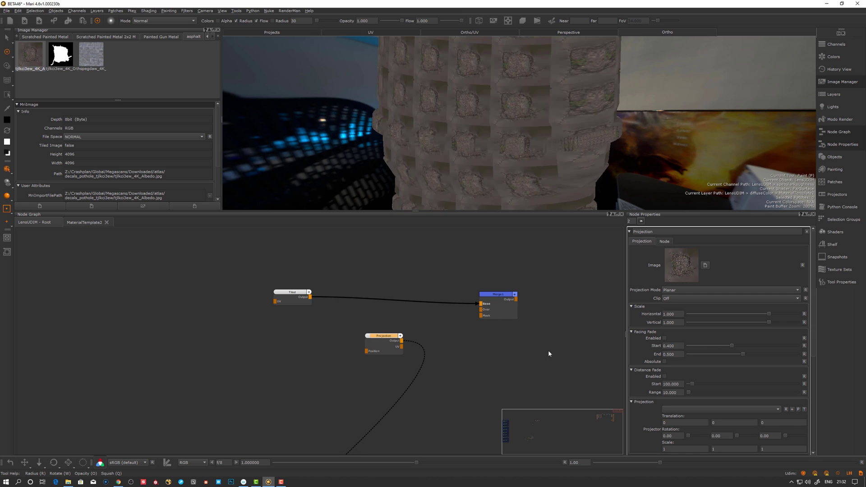
# Set the Projection node's Clip to Both and layer its output over the bricks through the Merge node's Over input
pyautogui.click(729, 298)
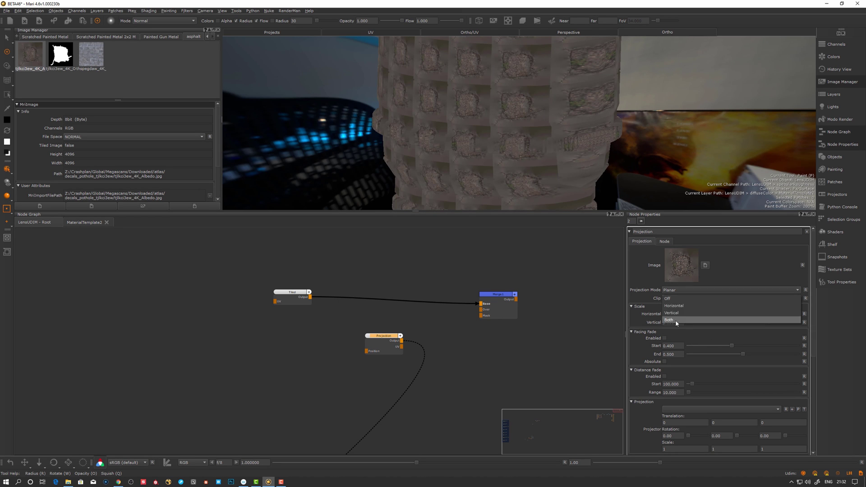
pyautogui.click(731, 321)
pyautogui.moveTo(440, 196)
pyautogui.keyDown('alt'); pyautogui.mouseDown()
pyautogui.moveTo(490, 143)
pyautogui.moveTo(498, 174)
pyautogui.moveTo(485, 169)
pyautogui.moveTo(528, 168)
pyautogui.moveTo(479, 169)
pyautogui.moveTo(490, 165)
pyautogui.mouseUp(); pyautogui.keyUp('alt')
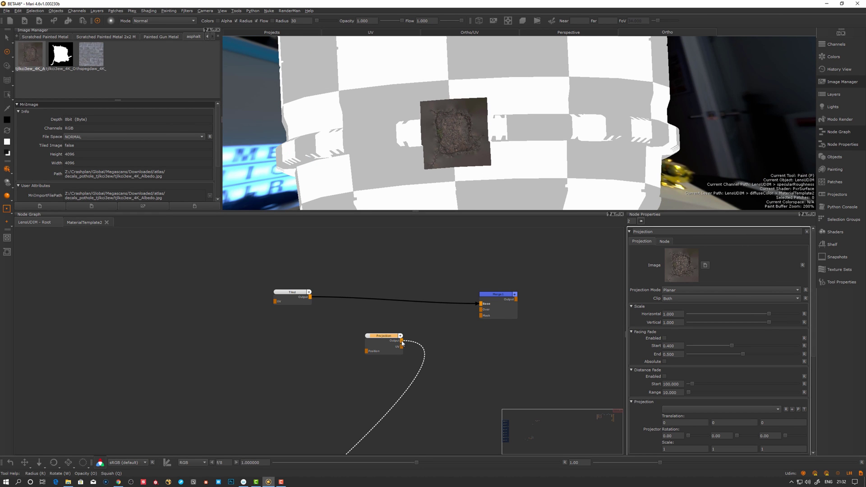
pyautogui.moveTo(403, 341); pyautogui.dragTo(497, 286)
pyautogui.moveTo(390, 345); pyautogui.dragTo(387, 346)
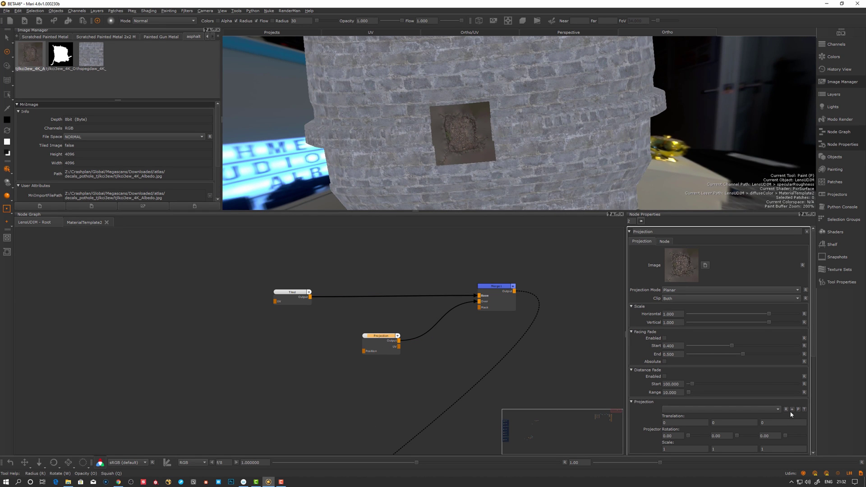
# Try the Perspective and Ortho cameras as the Projection node's projector, and clear the projector selection
pyautogui.click(776, 409)
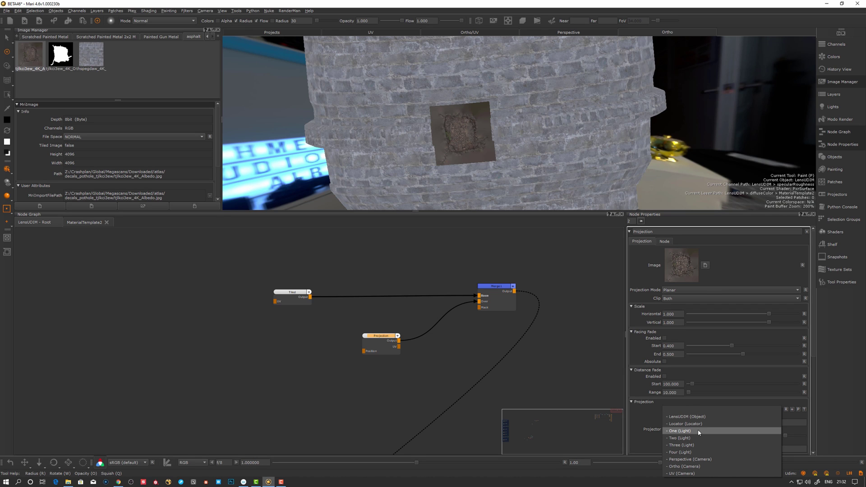
pyautogui.click(681, 460)
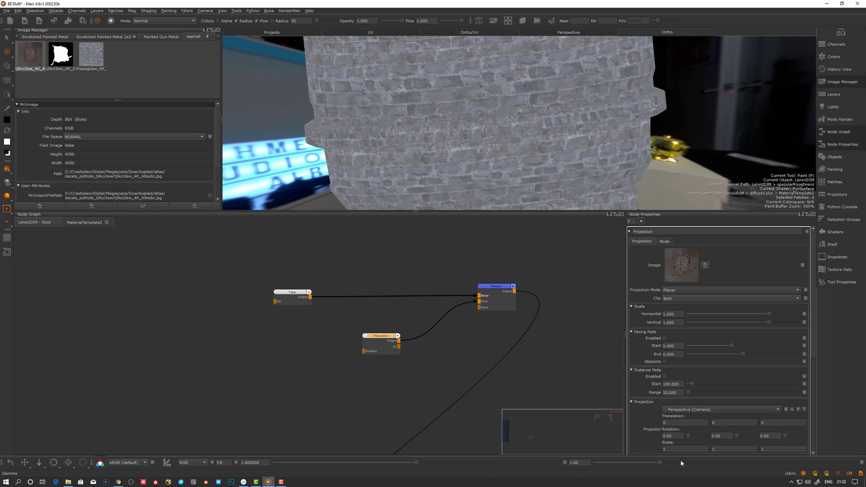
pyautogui.scroll(1, 705, 414)
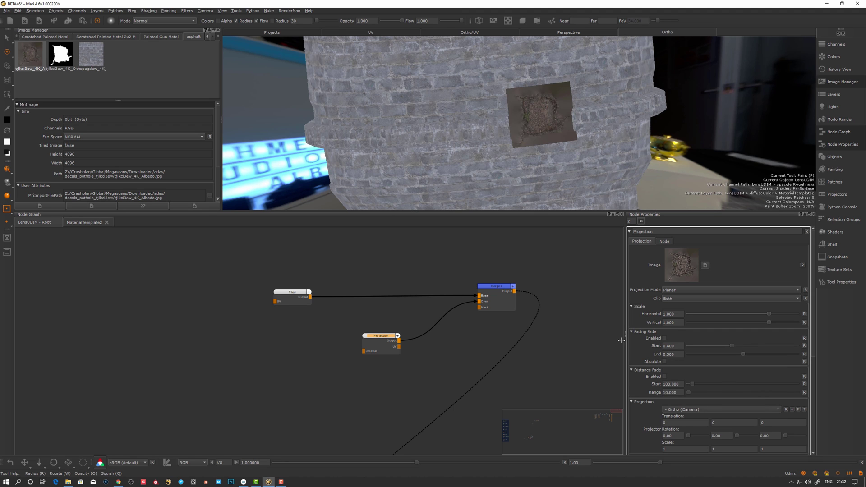
pyautogui.keyDown('alt'); pyautogui.moveTo(541, 127); pyautogui.dragTo(555, 132); pyautogui.keyUp('alt')
pyautogui.click(740, 409)
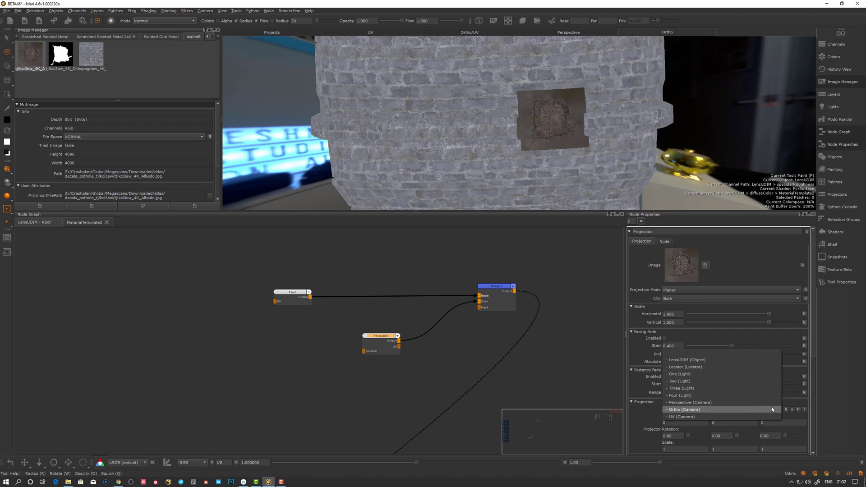
pyautogui.click(706, 352)
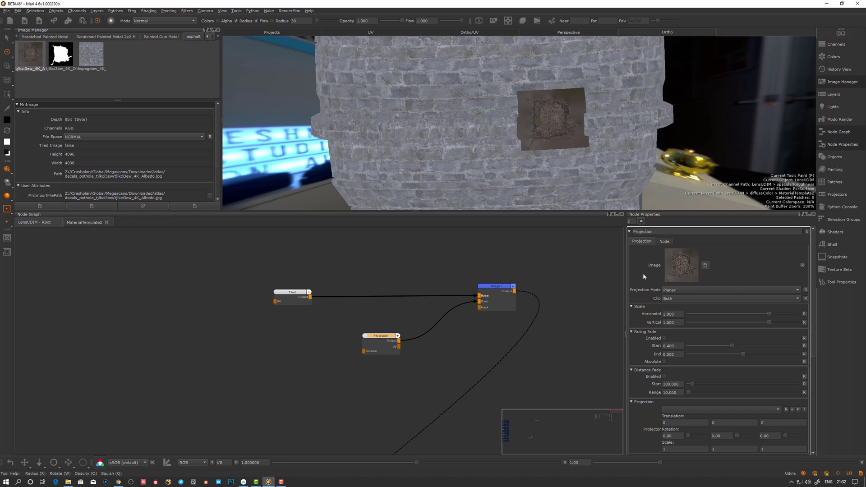
# Assign a new locator as the Projection node's projector and activate it for transforming
pyautogui.keyDown('alt'); pyautogui.moveTo(663, 193); pyautogui.dragTo(618, 190); pyautogui.keyUp('alt')
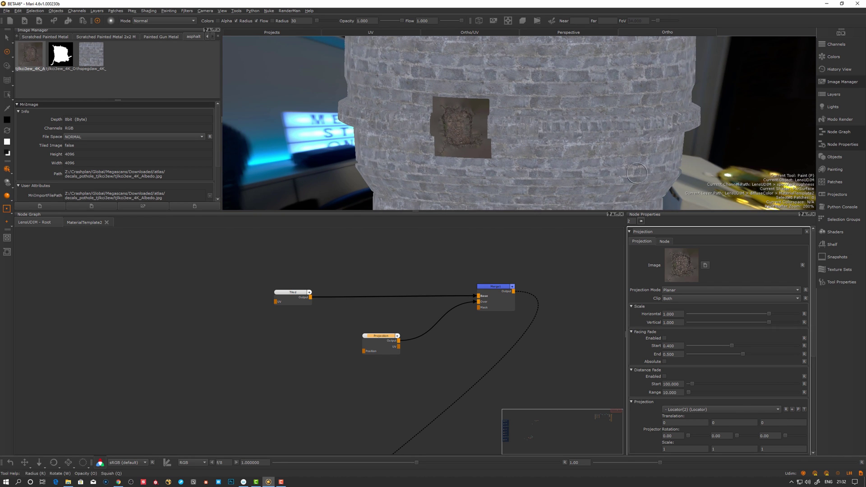
pyautogui.keyDown('alt'); pyautogui.moveTo(649, 160); pyautogui.dragTo(632, 162); pyautogui.keyUp('alt')
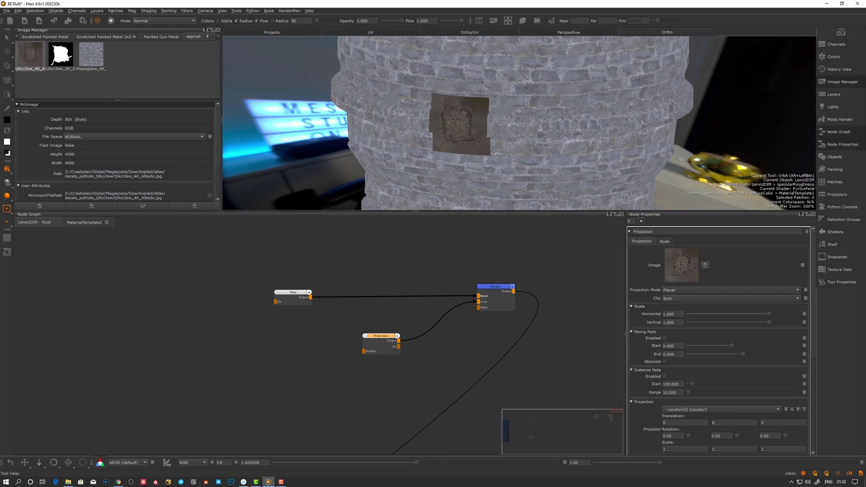
pyautogui.click(798, 409)
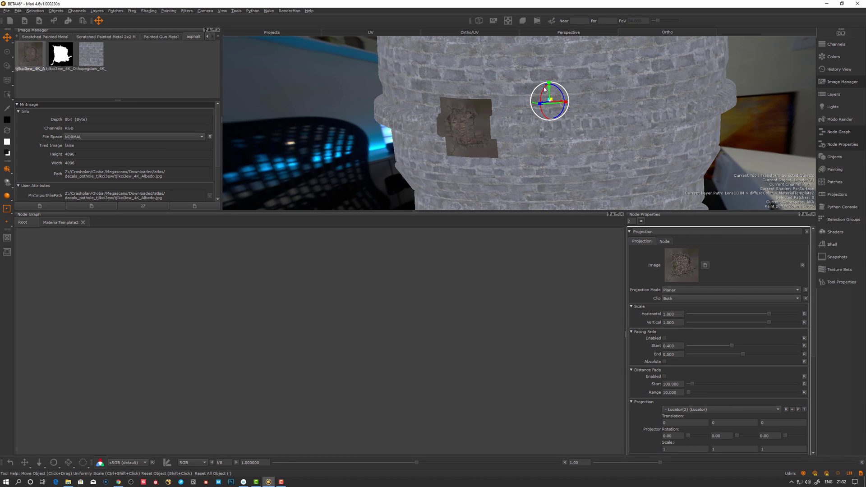
# Move the projection locator upward along its vertical axis on the tower
pyautogui.moveTo(549, 91); pyautogui.dragTo(548, 50)
pyautogui.keyDown('alt'); pyautogui.moveTo(549, 57); pyautogui.dragTo(569, 87); pyautogui.keyUp('alt')
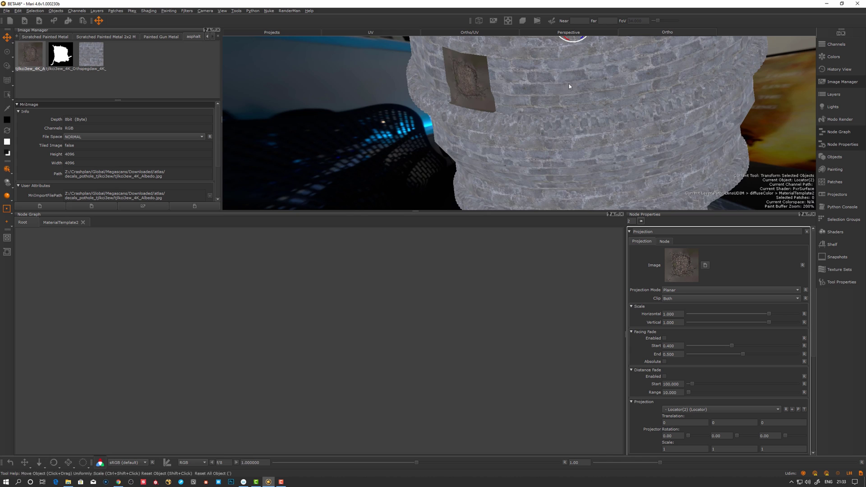
pyautogui.moveTo(569, 86); pyautogui.dragTo(593, 118, button='middle')
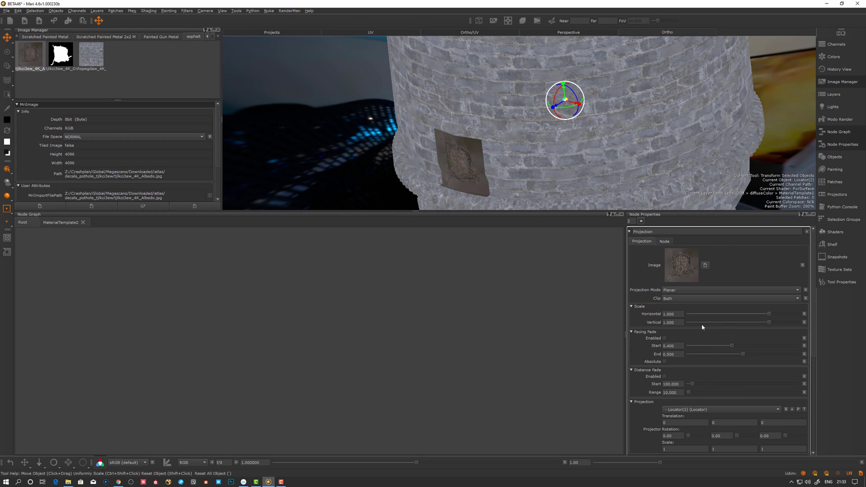
# Scale the locator horizontally and vertically to enlarge the projected pothole image on the brick wall
pyautogui.moveTo(767, 314); pyautogui.dragTo(769, 314)
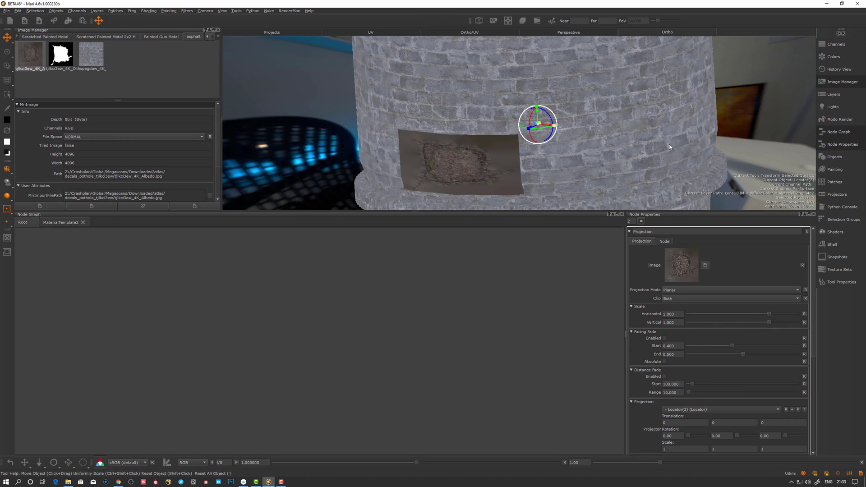
pyautogui.moveTo(554, 125); pyautogui.dragTo(665, 146)
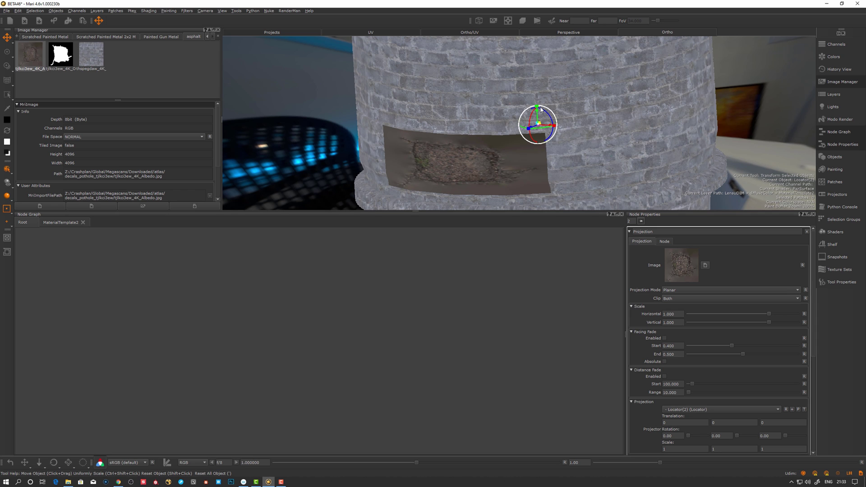
pyautogui.moveTo(537, 108); pyautogui.dragTo(524, 3)
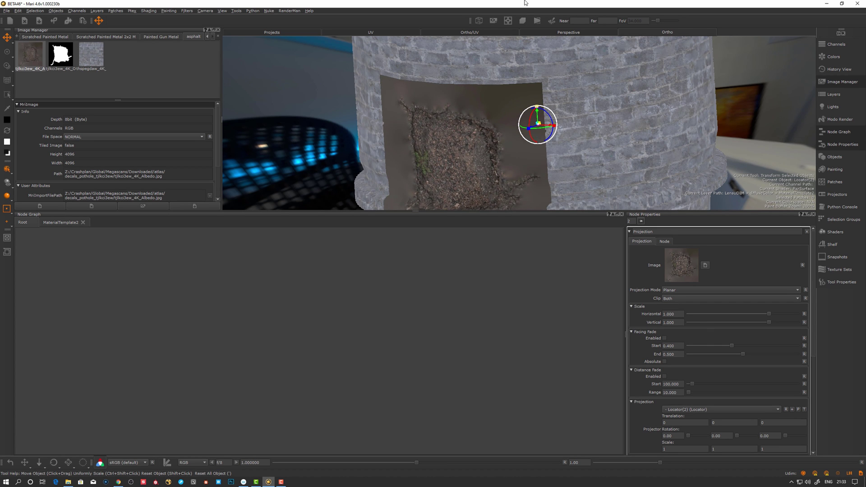
pyautogui.keyDown('alt'); pyautogui.moveTo(488, 79); pyautogui.dragTo(513, 52); pyautogui.keyUp('alt')
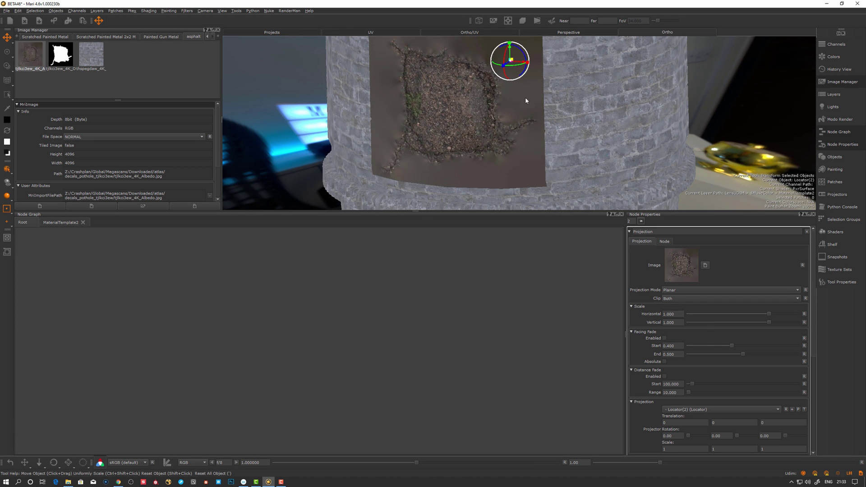
# Select the LensUDIM object again to bring back its material's node graph
pyautogui.keyDown('alt'); pyautogui.moveTo(526, 100); pyautogui.dragTo(522, 258); pyautogui.keyUp('alt')
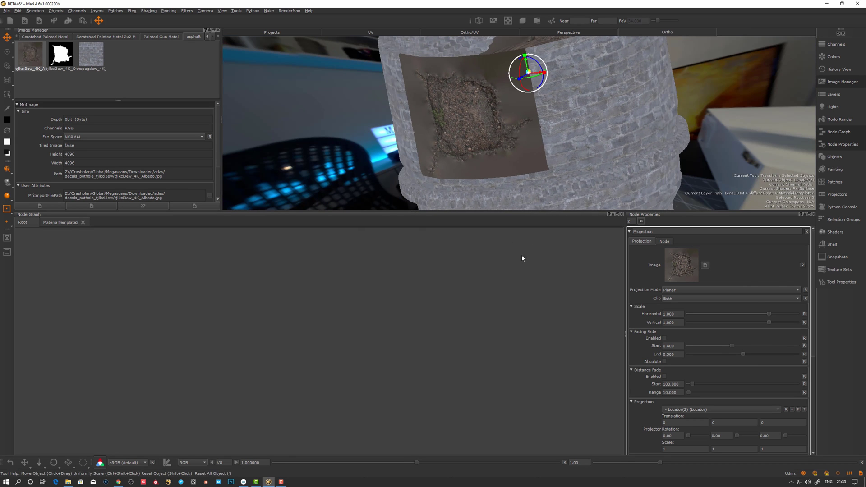
pyautogui.keyDown('alt'); pyautogui.moveTo(489, 122); pyautogui.dragTo(489, 155); pyautogui.keyUp('alt')
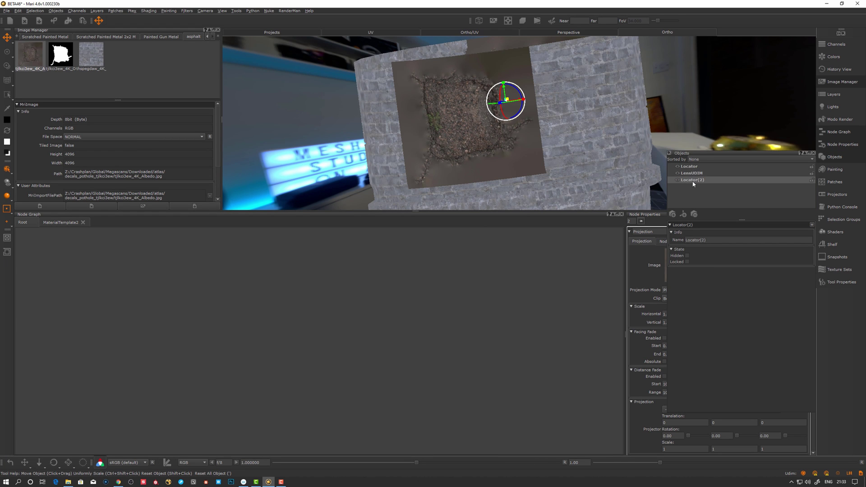
pyautogui.click(697, 173)
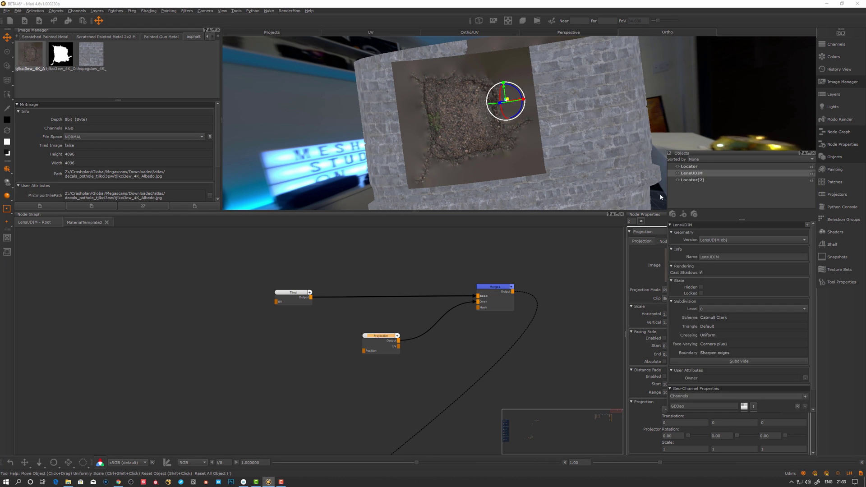
pyautogui.keyDown('alt'); pyautogui.moveTo(555, 146); pyautogui.dragTo(569, 174); pyautogui.keyUp('alt')
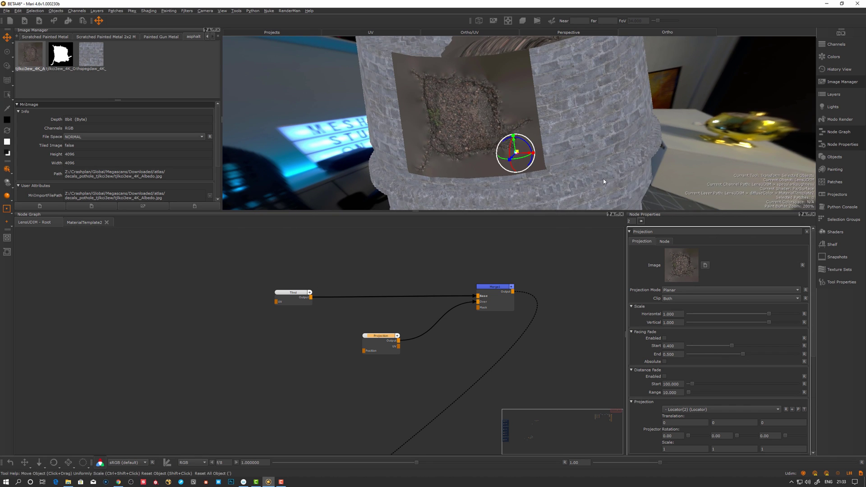
pyautogui.keyDown('alt'); pyautogui.moveTo(602, 178); pyautogui.dragTo(494, 144, button='right'); pyautogui.keyUp('alt')
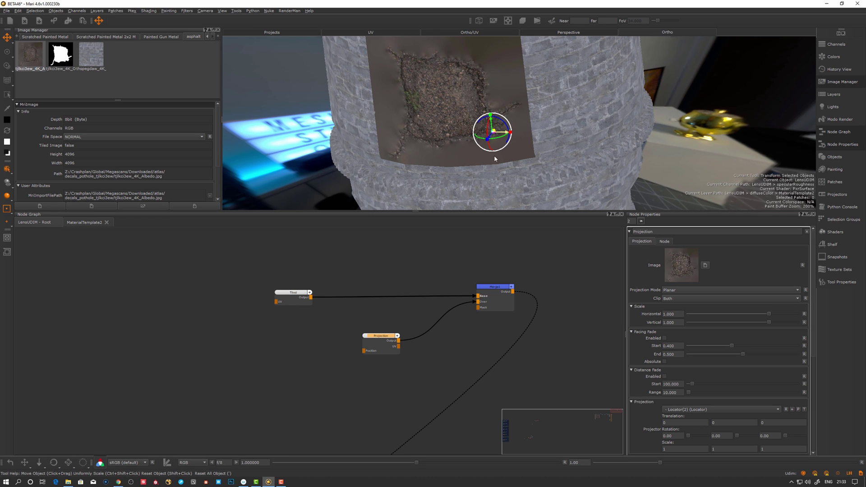
pyautogui.moveTo(380, 341)
pyautogui.mouseDown()
pyautogui.moveTo(372, 345)
pyautogui.moveTo(374, 338)
pyautogui.mouseUp()
pyautogui.click(396, 378)
pyautogui.rightClick(374, 337)
pyautogui.moveTo(384, 356)
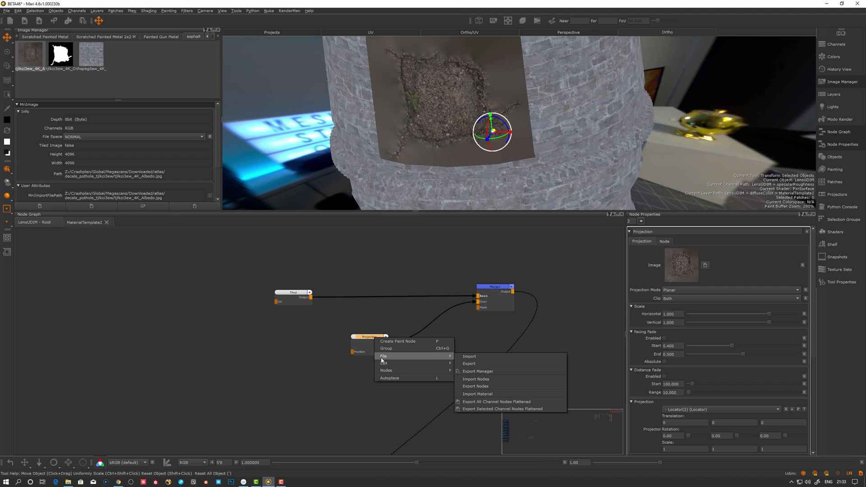
pyautogui.click(334, 344)
pyautogui.moveTo(370, 339); pyautogui.dragTo(368, 336)
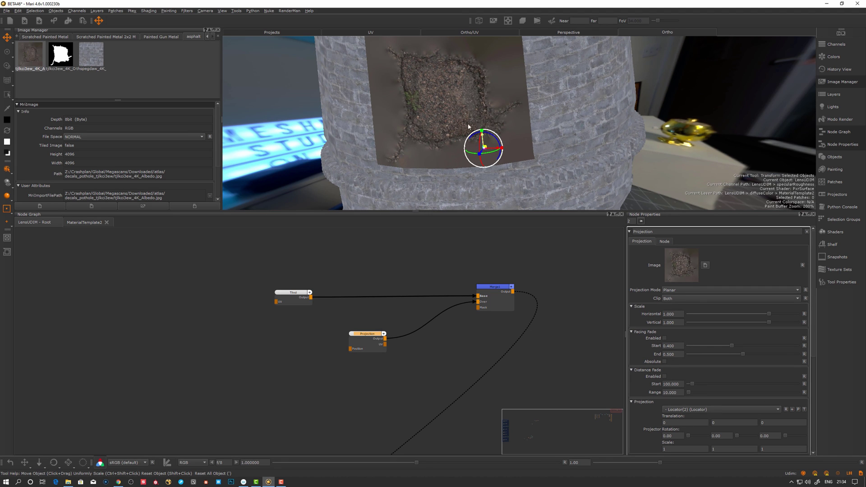
# Duplicate the Projection node and place the copy below the original in the node graph
pyautogui.moveTo(371, 337); pyautogui.dragTo(363, 333)
pyautogui.rightClick(362, 334)
pyautogui.moveTo(399, 360)
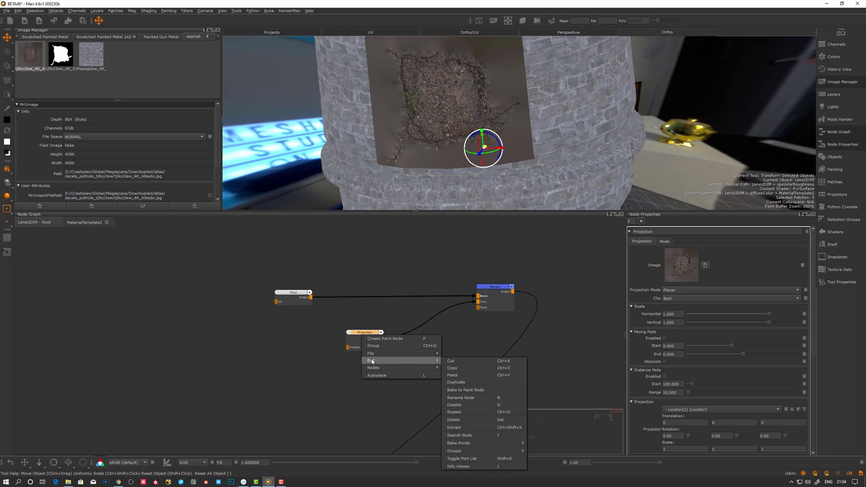
pyautogui.click(454, 383)
pyautogui.moveTo(461, 390); pyautogui.dragTo(359, 395)
pyautogui.click(442, 391)
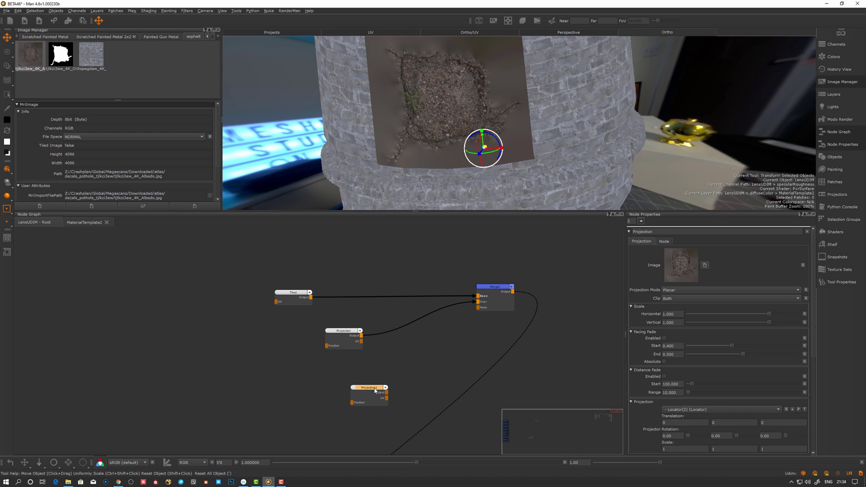
# Assign the pothole opacity image to the duplicated projection and connect its output to the Merge node's Mask input
pyautogui.moveTo(72, 62); pyautogui.dragTo(679, 271)
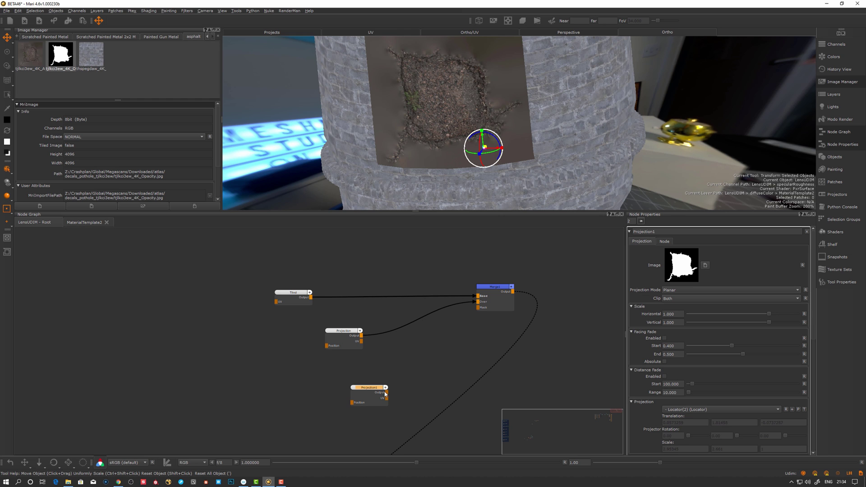
pyautogui.moveTo(376, 388); pyautogui.dragTo(479, 308)
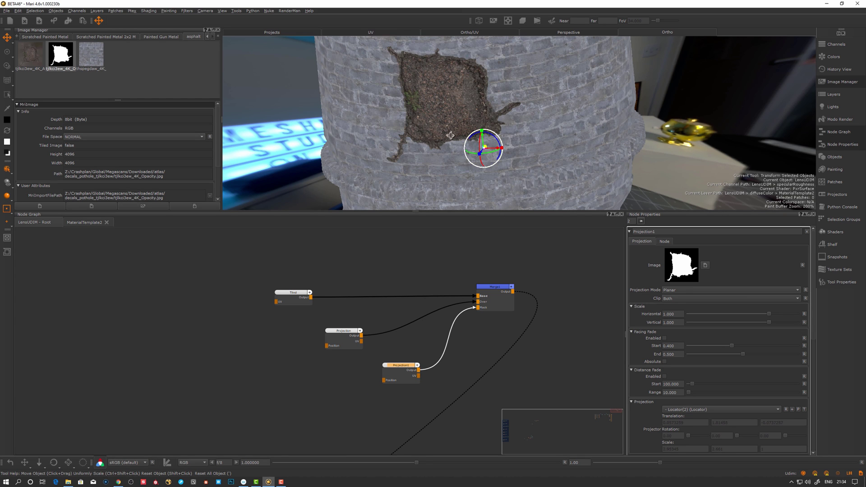
pyautogui.keyDown('alt'); pyautogui.moveTo(519, 121); pyautogui.dragTo(437, 126); pyautogui.keyUp('alt')
pyautogui.keyDown('alt'); pyautogui.moveTo(437, 126); pyautogui.dragTo(472, 210, button='right'); pyautogui.keyUp('alt')
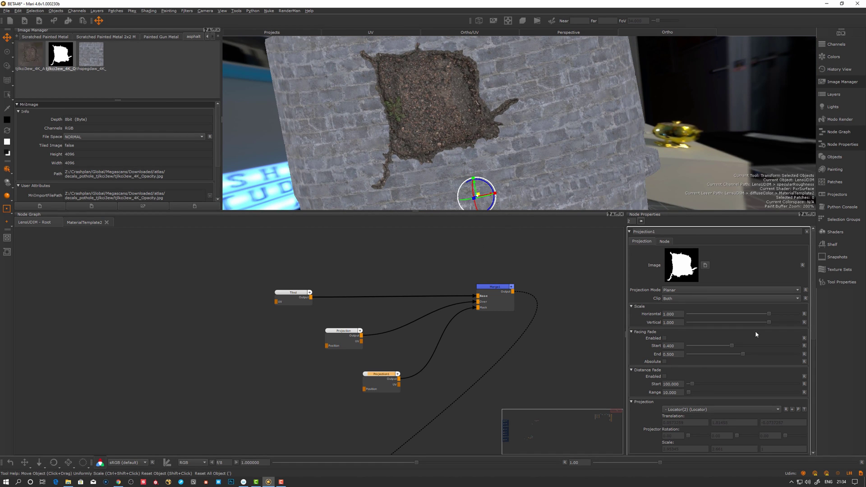
# Activate the shared Locator(2) from the duplicated projection, move it slightly down the wall, and reselect the LensUDIM object
pyautogui.scroll(-3, 800, 344)
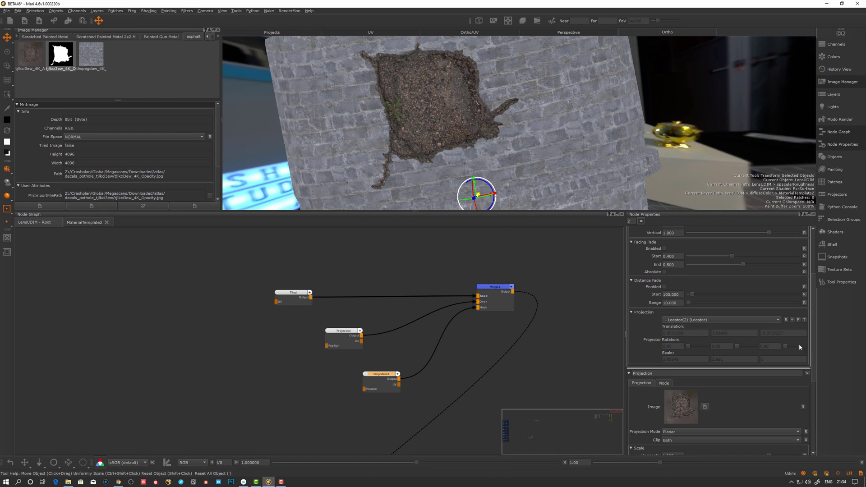
pyautogui.click(799, 320)
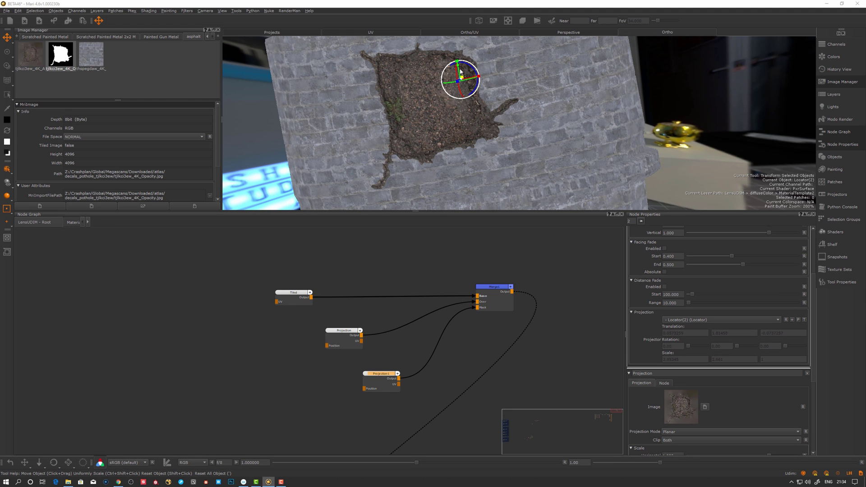
pyautogui.moveTo(462, 77); pyautogui.dragTo(474, 87)
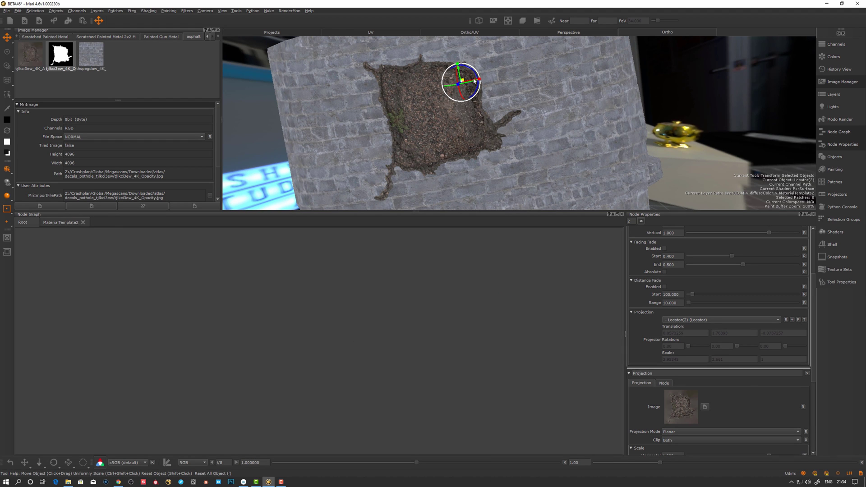
pyautogui.click(474, 110)
pyautogui.keyDown('alt'); pyautogui.moveTo(487, 139); pyautogui.dragTo(451, 180); pyautogui.keyUp('alt')
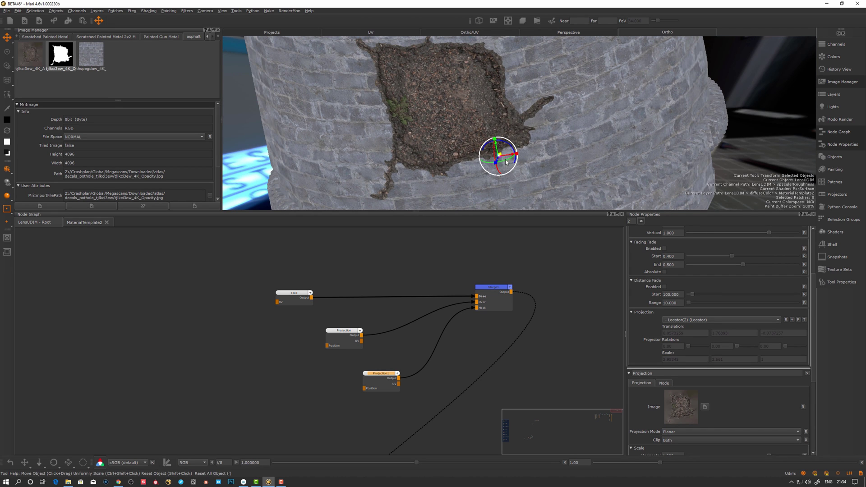
pyautogui.keyDown('alt'); pyautogui.moveTo(511, 157); pyautogui.dragTo(509, 156, button='middle'); pyautogui.keyUp('alt')
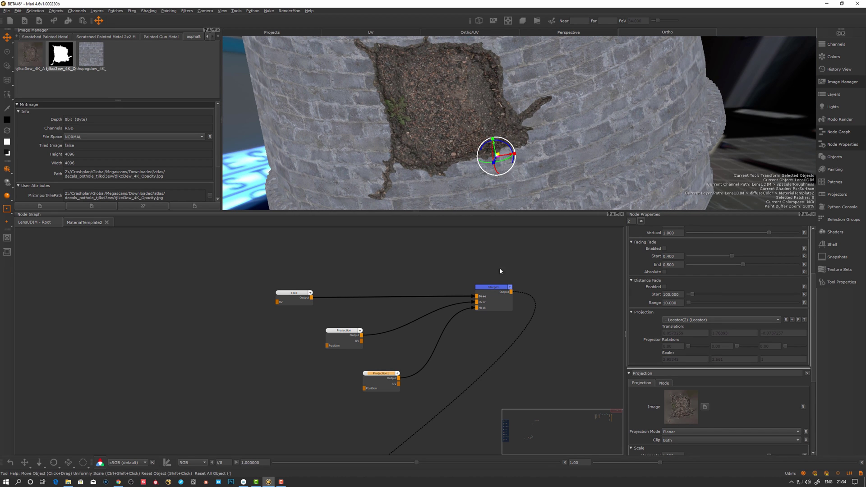
pyautogui.keyDown('alt'); pyautogui.moveTo(490, 198); pyautogui.dragTo(499, 151); pyautogui.keyUp('alt')
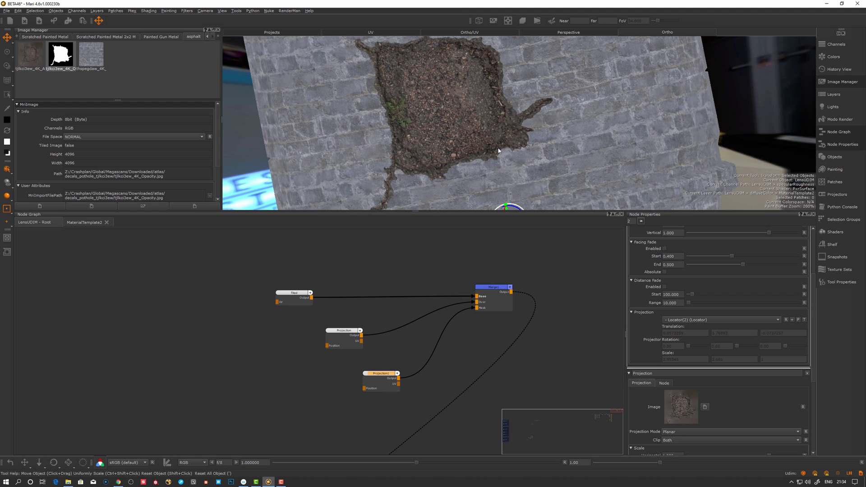
pyautogui.keyDown('alt'); pyautogui.moveTo(546, 179); pyautogui.dragTo(520, 151); pyautogui.keyUp('alt')
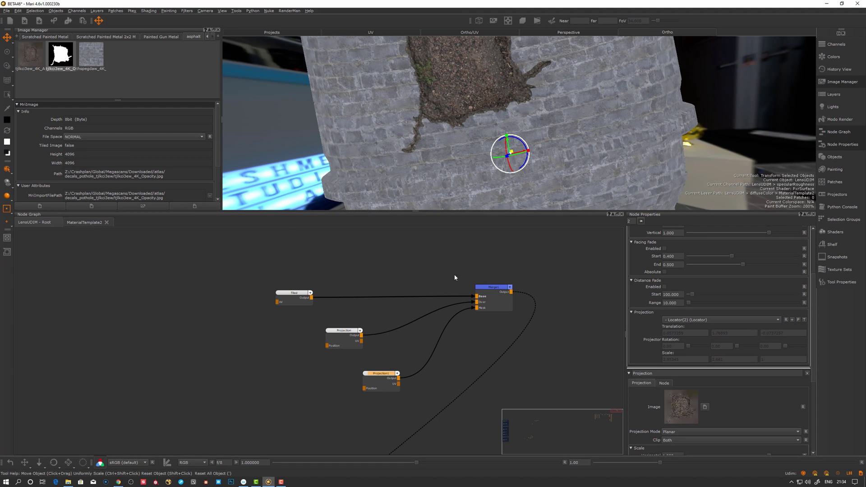
# Line up the mask projection under the first Projection node and add a Camera Projection node beside the Merge node
pyautogui.moveTo(368, 379); pyautogui.dragTo(334, 374)
pyautogui.click(457, 362)
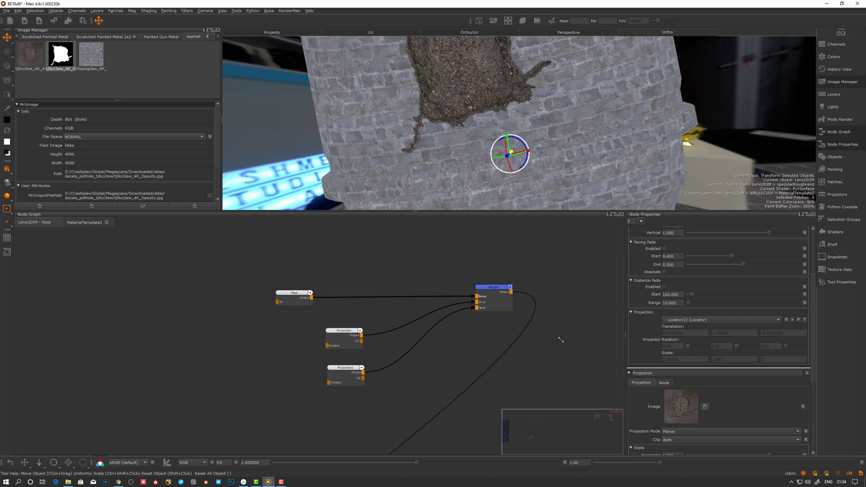
pyautogui.moveTo(561, 339); pyautogui.dragTo(466, 341, button='middle')
pyautogui.rightClick(511, 303)
pyautogui.moveTo(536, 337)
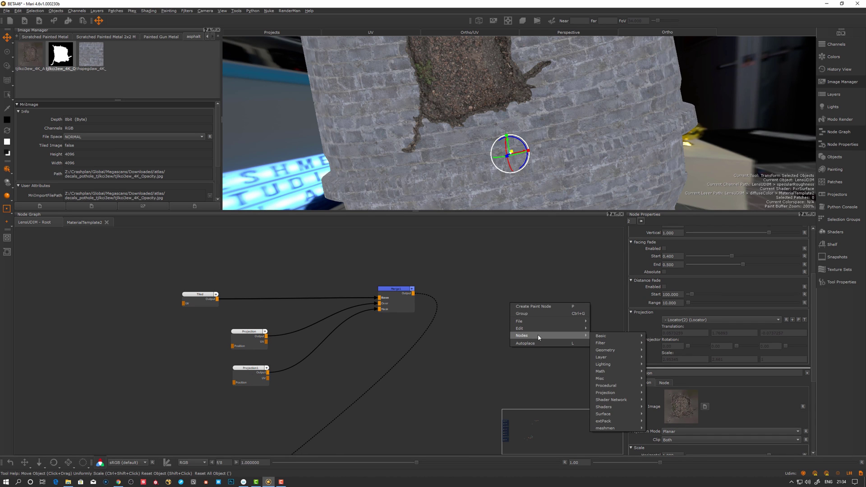
pyautogui.moveTo(607, 392)
pyautogui.click(663, 394)
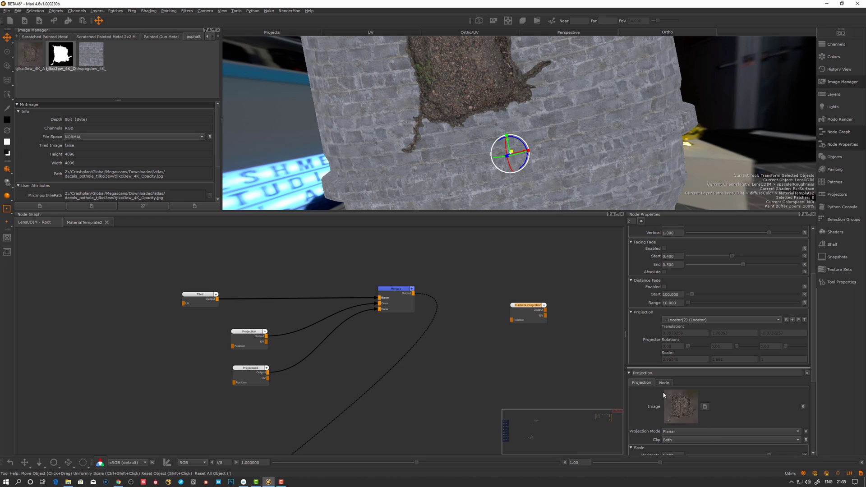
pyautogui.moveTo(524, 315); pyautogui.dragTo(500, 328)
pyautogui.scroll(3, 704, 279)
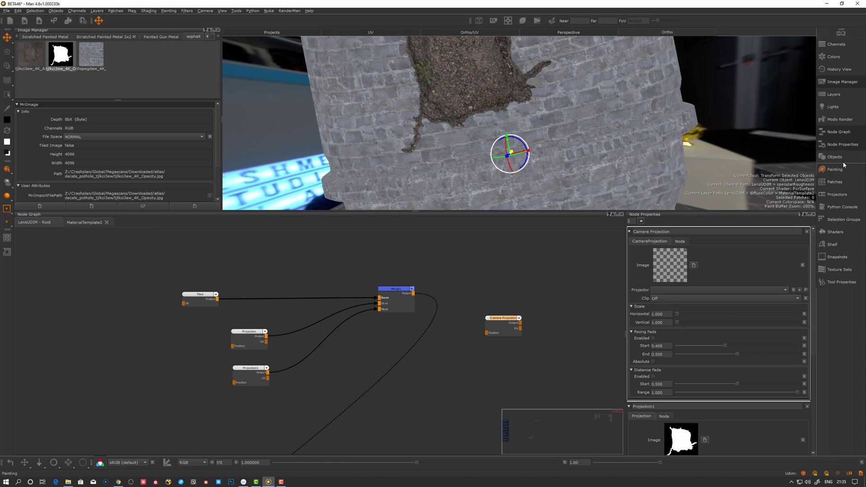
# Create a new projector from a view facing the plain brick wall beside the pothole
pyautogui.keyDown('alt'); pyautogui.moveTo(599, 126); pyautogui.dragTo(496, 165); pyautogui.keyUp('alt')
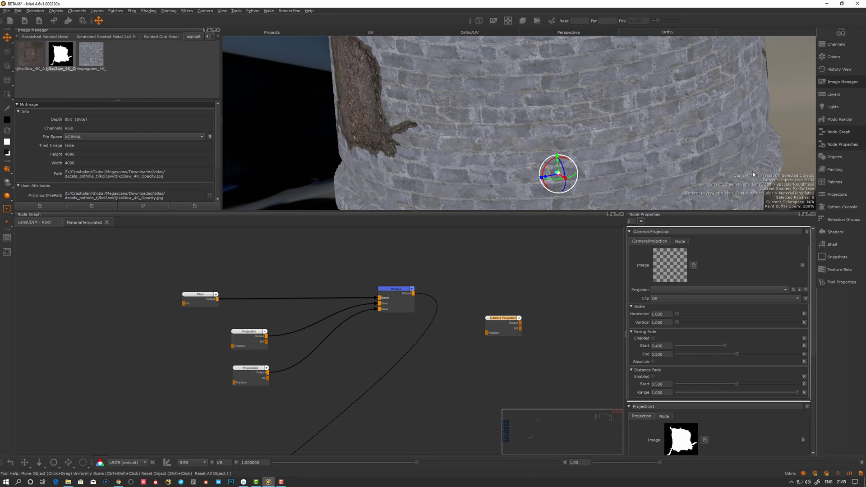
pyautogui.click(836, 195)
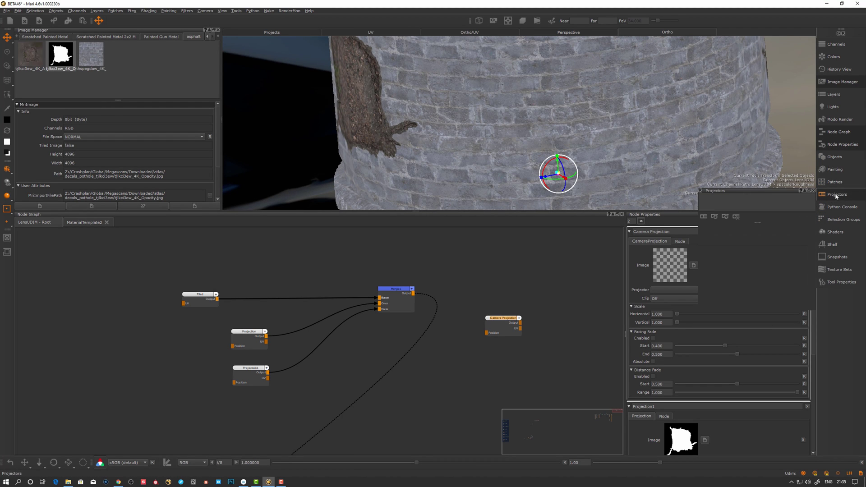
pyautogui.click(703, 218)
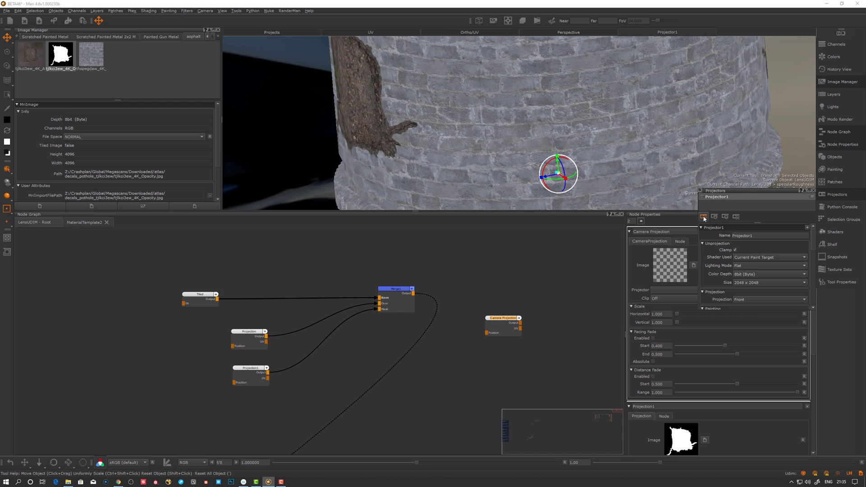
# Assign the pothole albedo image to the Camera Projection node and connect it to the Merge node's Over input without a mask
pyautogui.moveTo(487, 319); pyautogui.dragTo(478, 318)
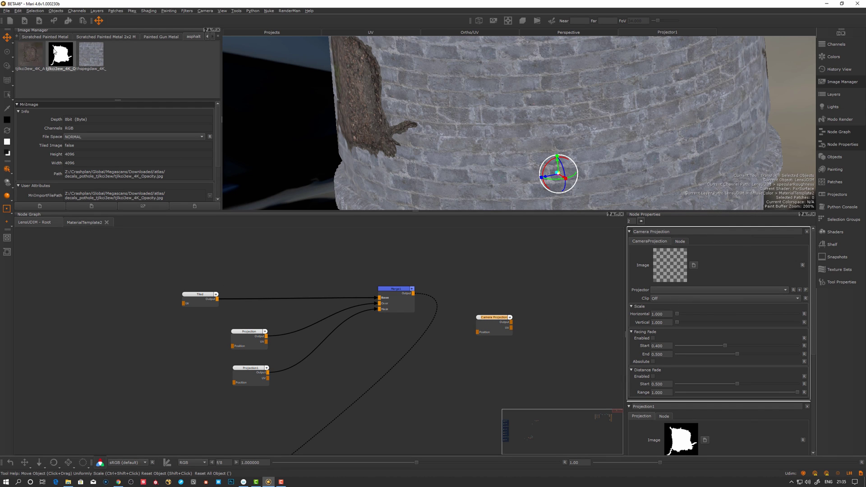
pyautogui.moveTo(33, 59); pyautogui.dragTo(637, 279)
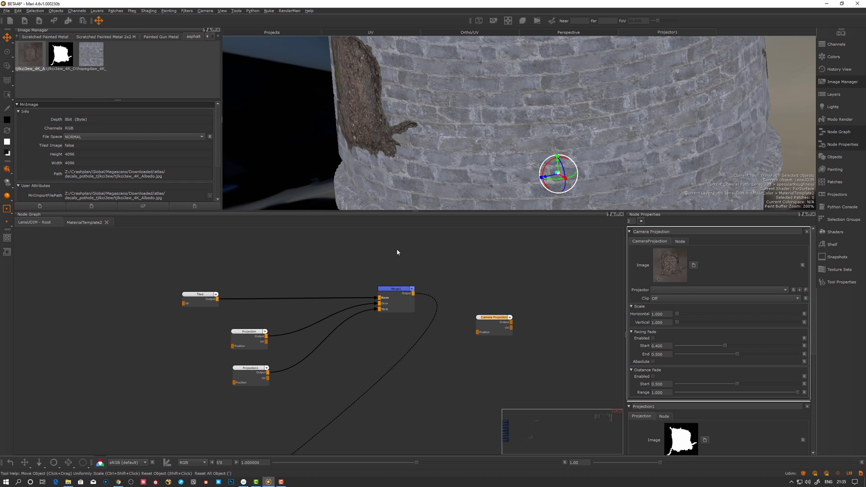
pyautogui.moveTo(492, 328); pyautogui.dragTo(379, 304)
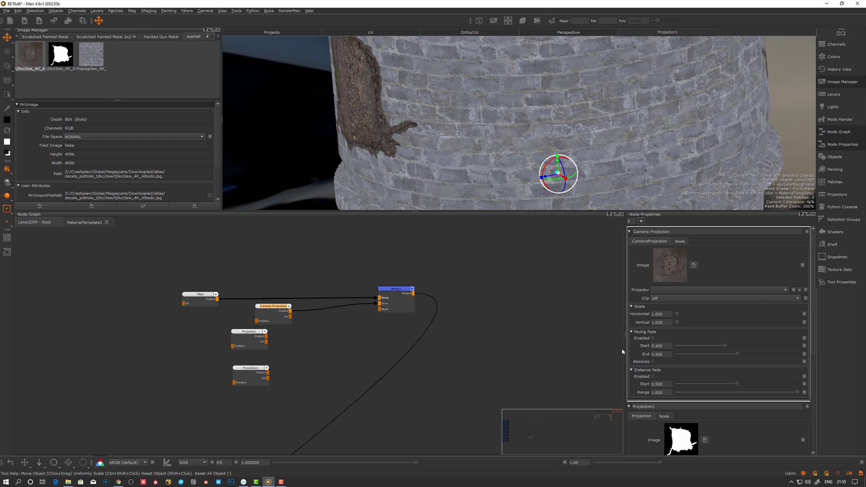
# Set the Camera Projection's projector to Projector1 and its clip to Both, and check the projected image around the tower
pyautogui.click(678, 291)
pyautogui.click(676, 318)
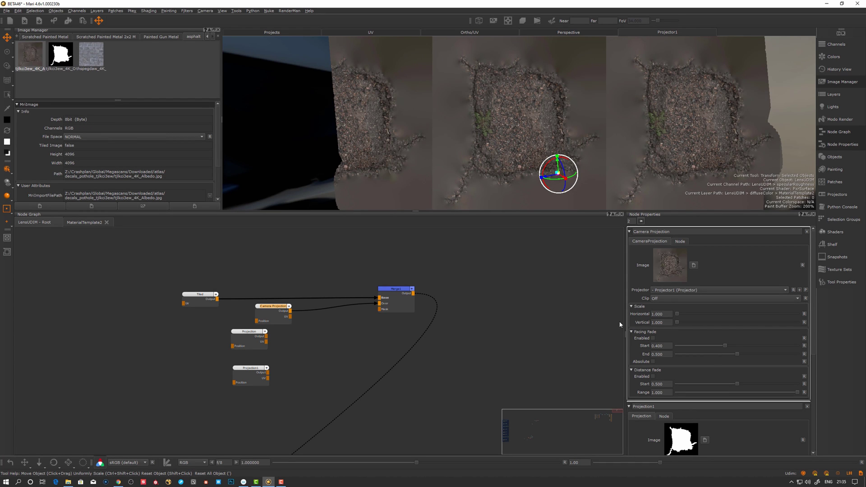
pyautogui.click(667, 299)
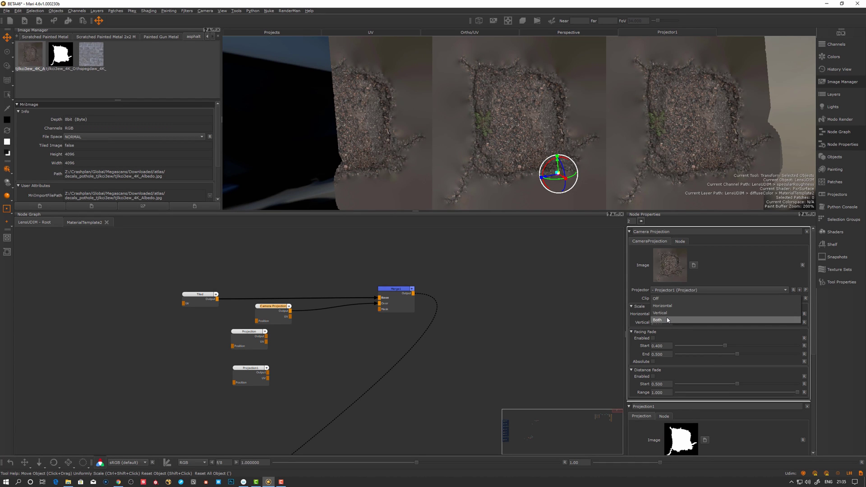
pyautogui.click(668, 320)
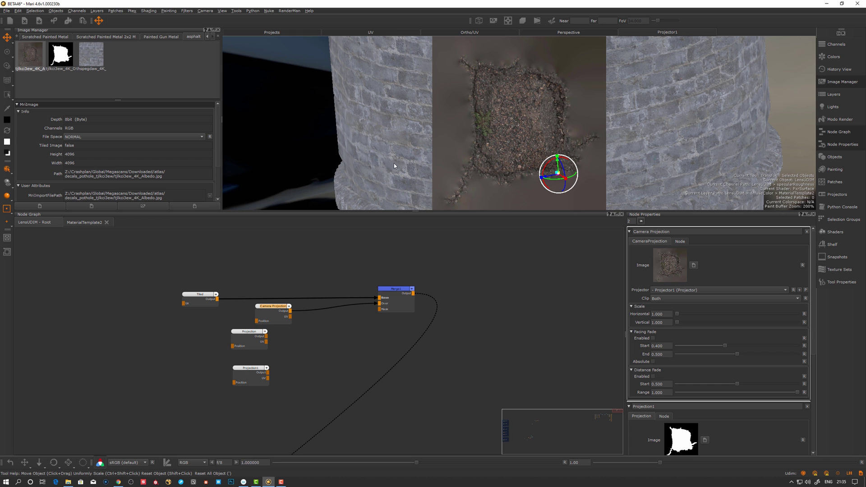
pyautogui.keyDown('alt'); pyautogui.moveTo(532, 176); pyautogui.dragTo(651, 143); pyautogui.keyUp('alt')
pyautogui.keyDown('alt'); pyautogui.moveTo(650, 144); pyautogui.dragTo(564, 145, button='right'); pyautogui.keyUp('alt')
pyautogui.keyDown('alt'); pyautogui.moveTo(631, 148); pyautogui.dragTo(543, 151); pyautogui.keyUp('alt')
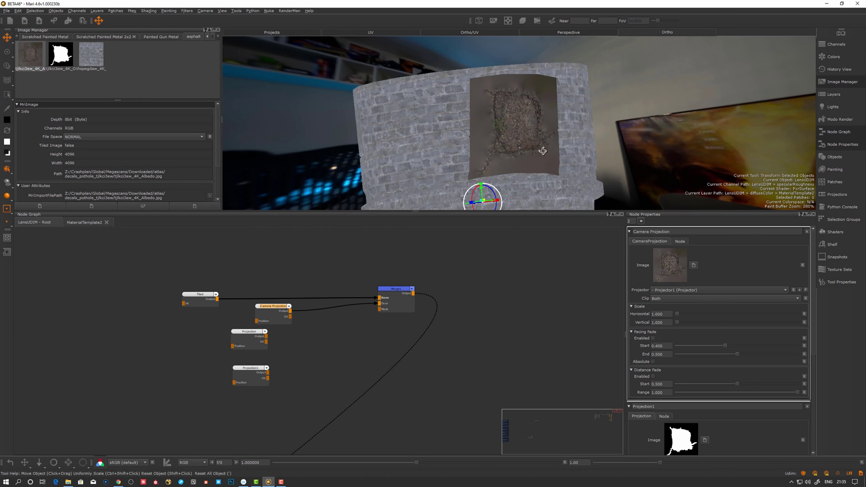
pyautogui.keyDown('alt'); pyautogui.moveTo(543, 150); pyautogui.dragTo(537, 224, button='right'); pyautogui.keyUp('alt')
pyautogui.keyDown('alt'); pyautogui.moveTo(587, 172); pyautogui.dragTo(570, 197); pyautogui.keyUp('alt')
pyautogui.moveTo(290, 309); pyautogui.dragTo(311, 325)
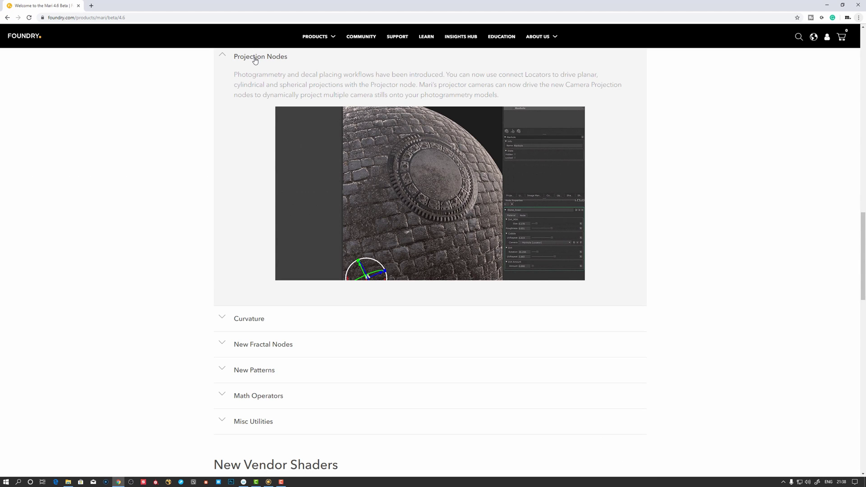
# Switch to the Mari 4.6 beta page in the browser and collapse the Projection Nodes section
pyautogui.click(253, 58)
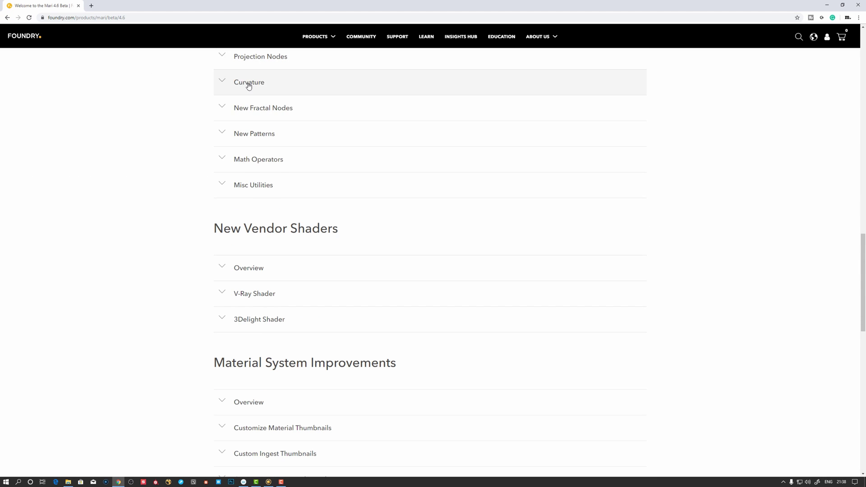
# Switch from the beta page to Mari, create a Curvature node and display its output on the lens
pyautogui.click(248, 82)
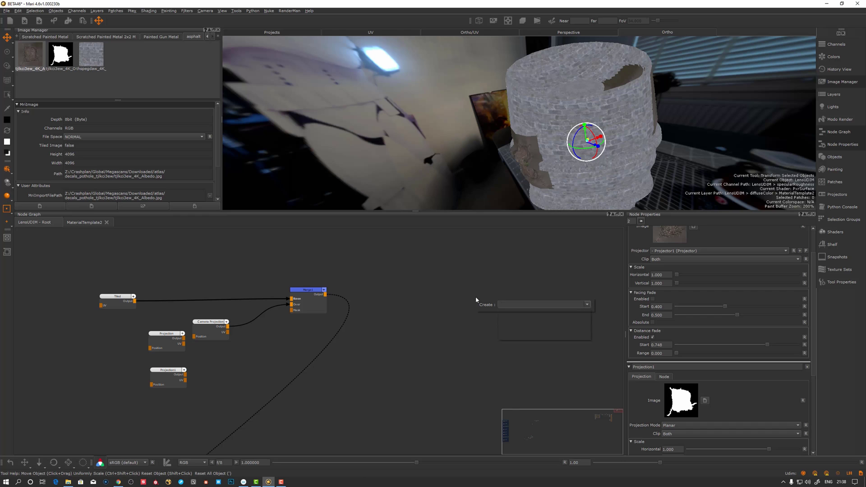
pyautogui.press('Tab')
pyautogui.write('cur')
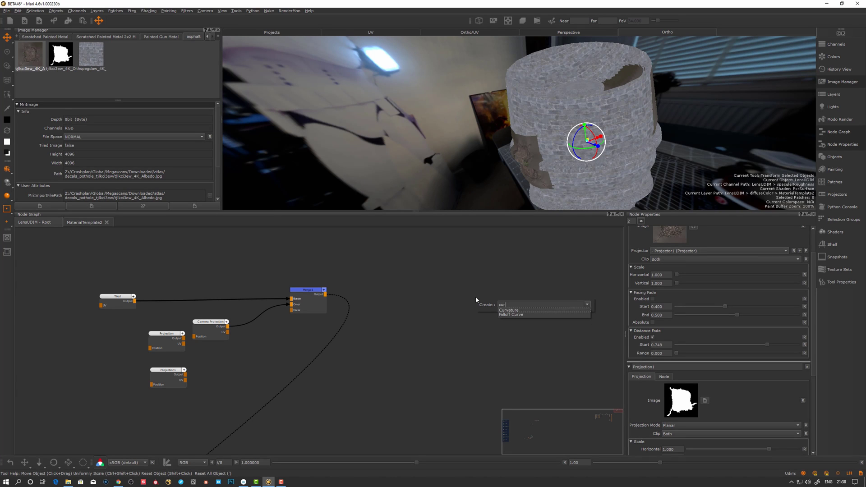
pyautogui.press('Return')
pyautogui.moveTo(499, 303); pyautogui.dragTo(500, 301)
pyautogui.press('1')
# Examine the curvature output across the lens body, rim and ribbed rings, including in an enlarged viewport
pyautogui.keyDown('alt'); pyautogui.moveTo(517, 108); pyautogui.dragTo(533, 99); pyautogui.keyUp('alt')
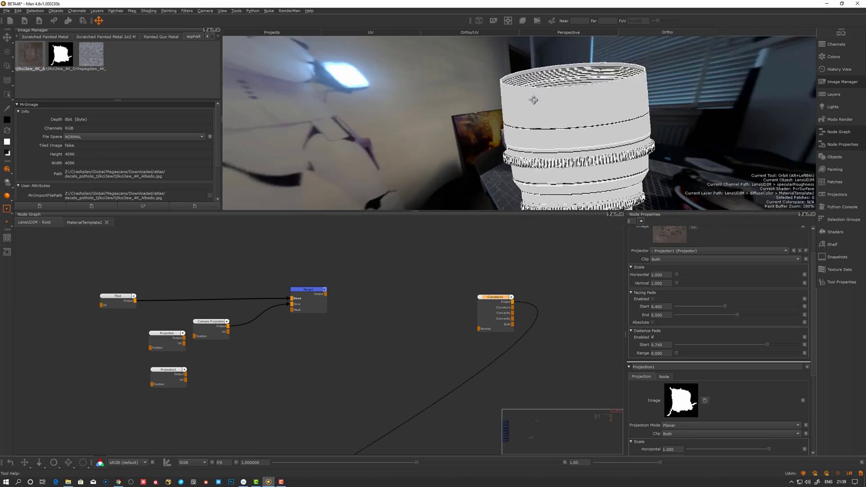
pyautogui.keyDown('alt'); pyautogui.moveTo(534, 99); pyautogui.dragTo(618, 150, button='right'); pyautogui.keyUp('alt')
pyautogui.keyDown('alt'); pyautogui.moveTo(618, 150); pyautogui.dragTo(533, 139); pyautogui.keyUp('alt')
pyautogui.keyDown('alt'); pyautogui.moveTo(530, 127); pyautogui.dragTo(470, 109, button='middle'); pyautogui.keyUp('alt')
pyautogui.keyDown('alt'); pyautogui.moveTo(470, 109); pyautogui.dragTo(502, 131, button='right'); pyautogui.keyUp('alt')
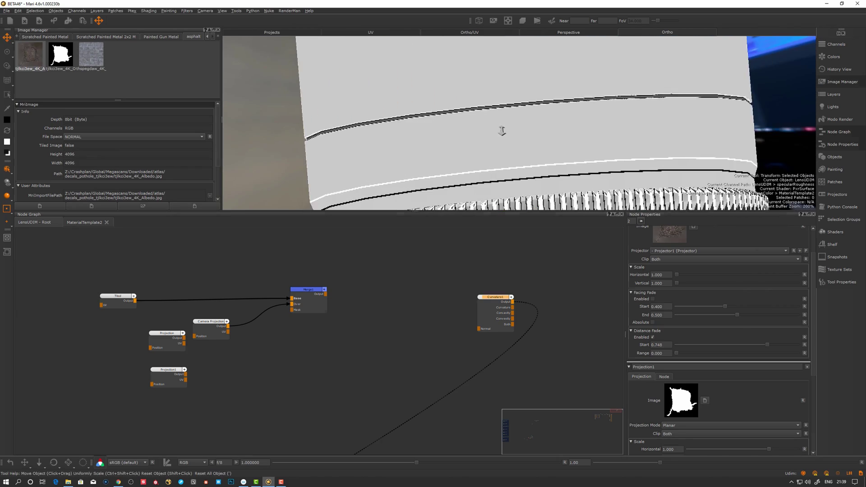
pyautogui.press('space')
pyautogui.keyDown('alt'); pyautogui.moveTo(525, 170); pyautogui.dragTo(342, 171, button='right'); pyautogui.keyUp('alt')
pyautogui.keyDown('alt'); pyautogui.moveTo(343, 171); pyautogui.dragTo(483, 225); pyautogui.keyUp('alt')
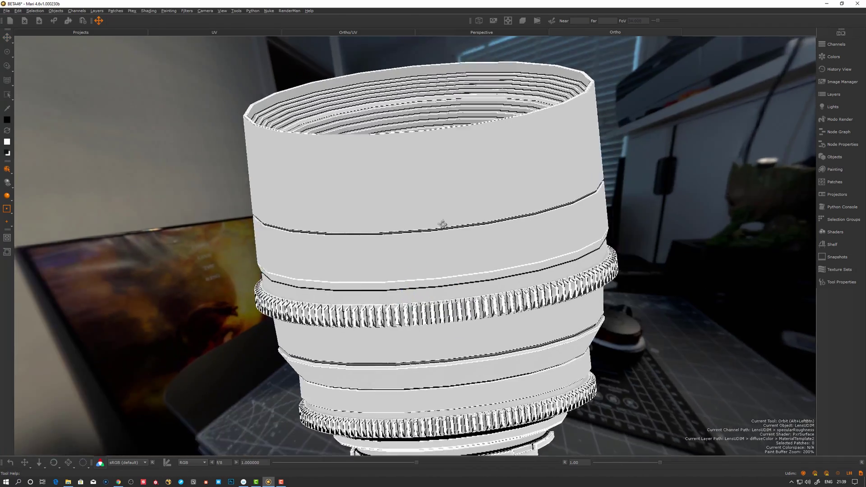
pyautogui.press('space')
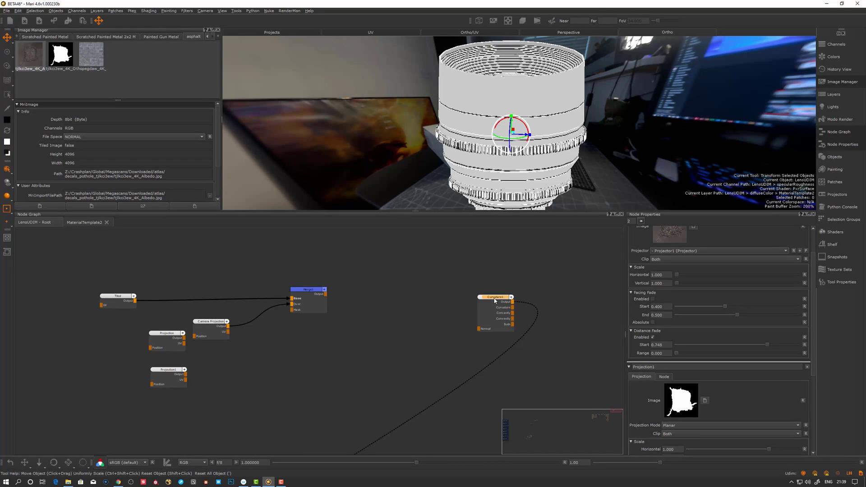
# Set the Curvature node's scale to 1.794 and its output to Concavity
pyautogui.moveTo(492, 297); pyautogui.dragTo(466, 296)
pyautogui.moveTo(679, 249)
pyautogui.mouseDown()
pyautogui.moveTo(728, 252)
pyautogui.moveTo(686, 253)
pyautogui.mouseUp()
pyautogui.click(685, 258)
pyautogui.click(666, 265)
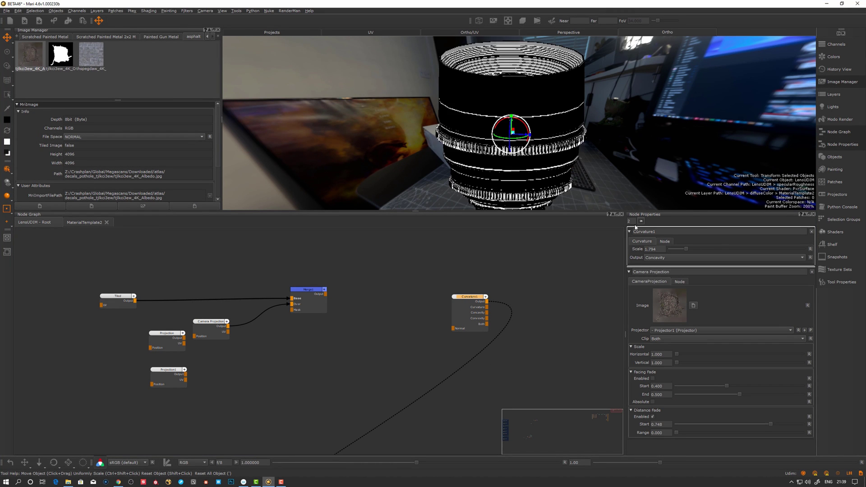
# Examine the Convexity output on the lens's edges and ribbed ring, up close and from farther away
pyautogui.moveTo(526, 132)
pyautogui.keyDown('alt'); pyautogui.mouseDown()
pyautogui.moveTo(501, 116)
pyautogui.moveTo(536, 126)
pyautogui.mouseUp(); pyautogui.keyUp('alt')
pyautogui.keyDown('alt'); pyautogui.moveTo(537, 126); pyautogui.dragTo(572, 147, button='right'); pyautogui.keyUp('alt')
pyautogui.keyDown('alt'); pyautogui.moveTo(572, 147); pyautogui.dragTo(552, 153); pyautogui.keyUp('alt')
pyautogui.keyDown('alt'); pyautogui.moveTo(552, 154); pyautogui.dragTo(586, 176, button='right'); pyautogui.keyUp('alt')
pyautogui.keyDown('alt'); pyautogui.moveTo(586, 176); pyautogui.dragTo(582, 149); pyautogui.keyUp('alt')
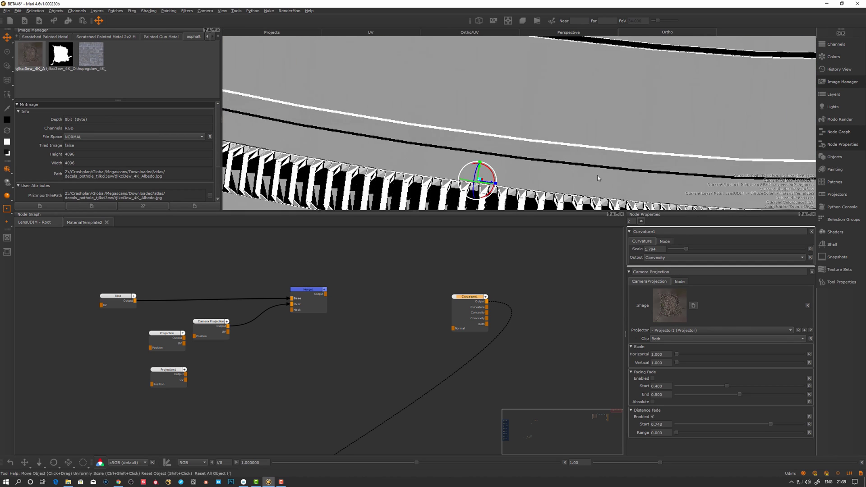
pyautogui.keyDown('alt'); pyautogui.moveTo(586, 158); pyautogui.dragTo(603, 174); pyautogui.keyUp('alt')
pyautogui.moveTo(603, 174)
pyautogui.keyDown('alt'); pyautogui.mouseDown(button='right')
pyautogui.moveTo(532, 145)
pyautogui.moveTo(545, 182)
pyautogui.mouseUp(button='right'); pyautogui.keyUp('alt')
pyautogui.keyDown('alt'); pyautogui.moveTo(545, 181); pyautogui.dragTo(563, 170); pyautogui.keyUp('alt')
pyautogui.keyDown('alt'); pyautogui.moveTo(591, 180); pyautogui.dragTo(559, 157, button='right'); pyautogui.keyUp('alt')
pyautogui.keyDown('alt'); pyautogui.moveTo(559, 158); pyautogui.dragTo(556, 177); pyautogui.keyUp('alt')
pyautogui.keyDown('alt'); pyautogui.moveTo(555, 177); pyautogui.dragTo(586, 179, button='right'); pyautogui.keyUp('alt')
pyautogui.keyDown('alt'); pyautogui.moveTo(586, 180); pyautogui.dragTo(587, 195); pyautogui.keyUp('alt')
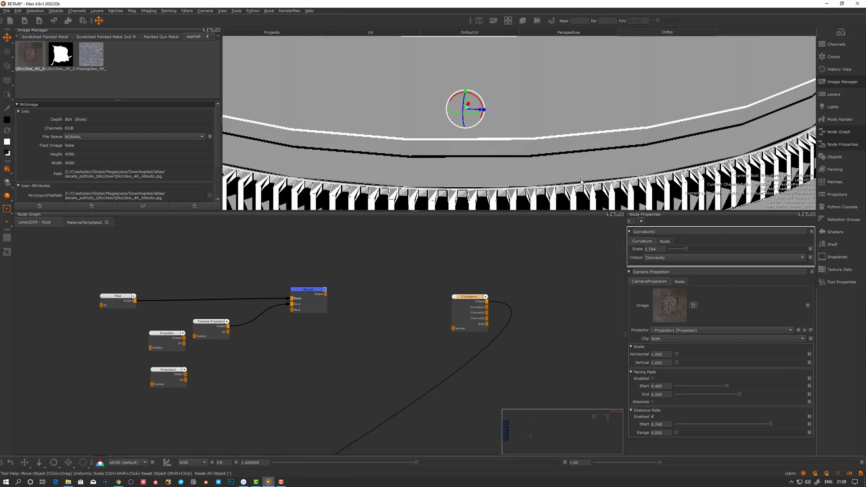
pyautogui.keyDown('alt'); pyautogui.moveTo(586, 194); pyautogui.dragTo(574, 154, button='middle'); pyautogui.keyUp('alt')
pyautogui.keyDown('alt'); pyautogui.moveTo(574, 154); pyautogui.dragTo(532, 150, button='right'); pyautogui.keyUp('alt')
pyautogui.keyDown('alt'); pyautogui.moveTo(532, 150); pyautogui.dragTo(560, 158); pyautogui.keyUp('alt')
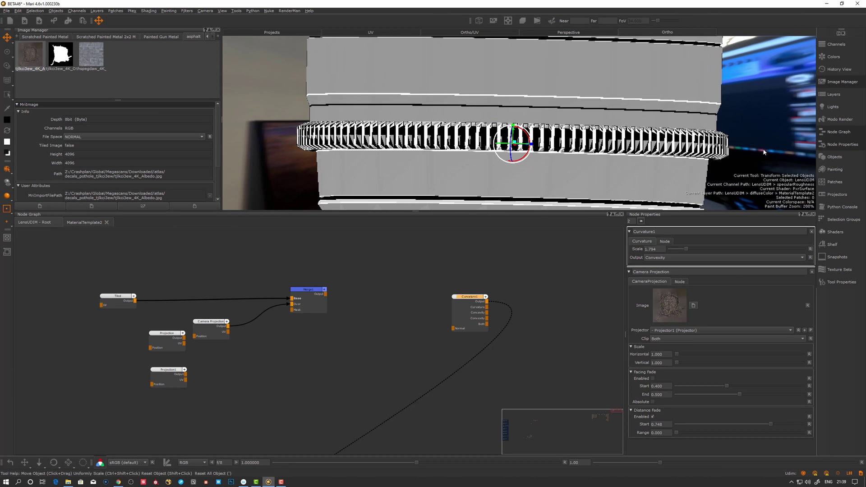
# Subdivide the LensUDIM object at level 3 and check the curvature on the ribbed ring
pyautogui.click(834, 157)
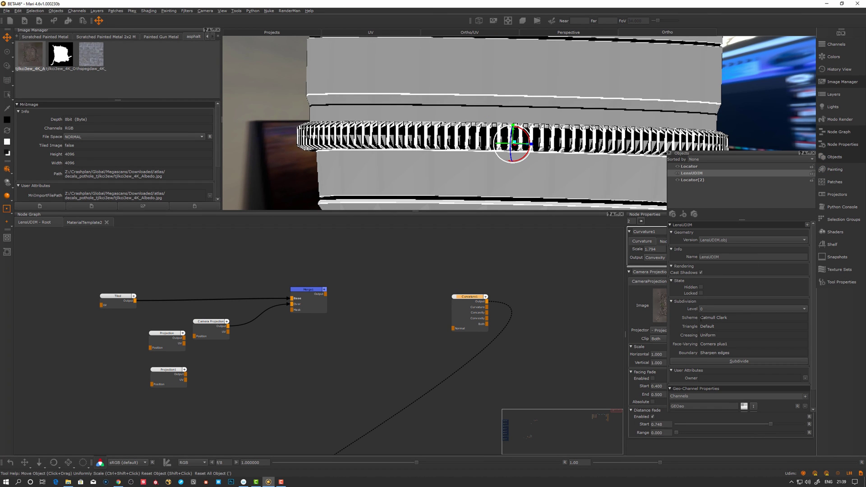
pyautogui.click(708, 309)
pyautogui.click(709, 331)
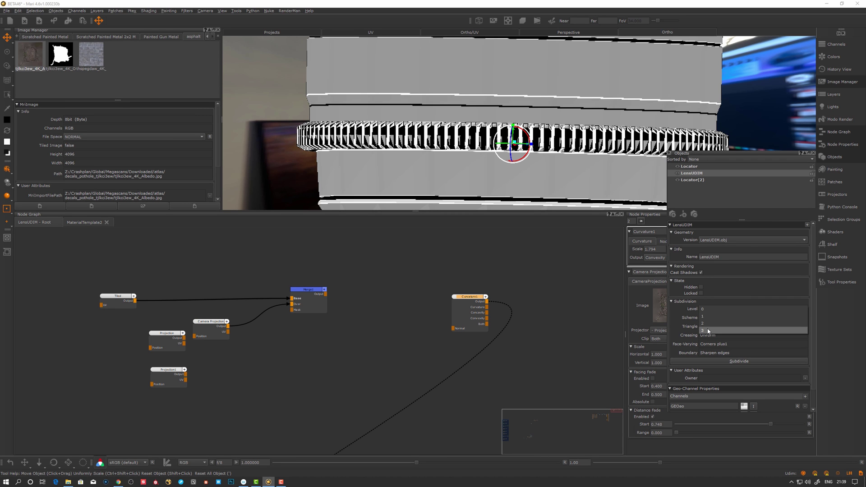
pyautogui.keyDown('alt'); pyautogui.moveTo(525, 177); pyautogui.dragTo(554, 164); pyautogui.keyUp('alt')
pyautogui.scroll(3, 475, 155)
pyautogui.keyDown('alt'); pyautogui.moveTo(475, 154); pyautogui.dragTo(512, 174); pyautogui.keyUp('alt')
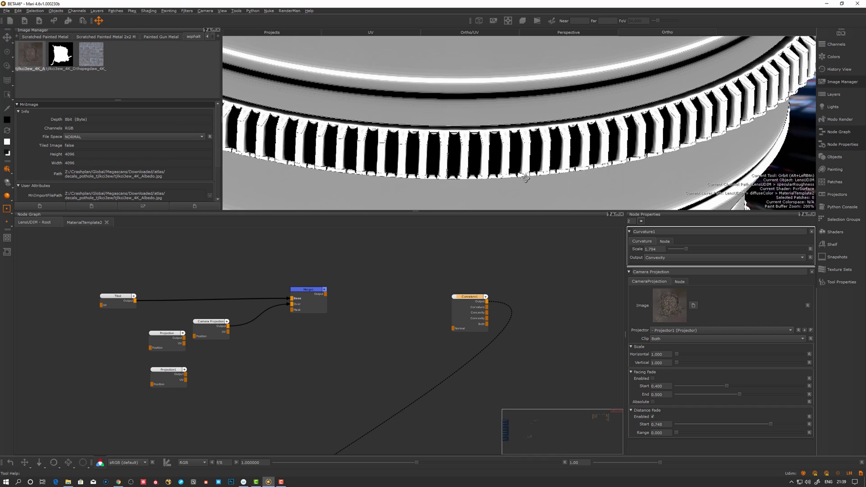
pyautogui.scroll(-1, 511, 174)
# Set the Curvature node's scale to 0.265 and check the edge lines around the ribbed ring
pyautogui.moveTo(683, 249); pyautogui.dragTo(670, 249)
pyautogui.keyDown('alt'); pyautogui.moveTo(559, 176); pyautogui.dragTo(554, 158); pyautogui.keyUp('alt')
pyautogui.keyDown('alt'); pyautogui.moveTo(554, 158); pyautogui.dragTo(466, 156, button='right'); pyautogui.keyUp('alt')
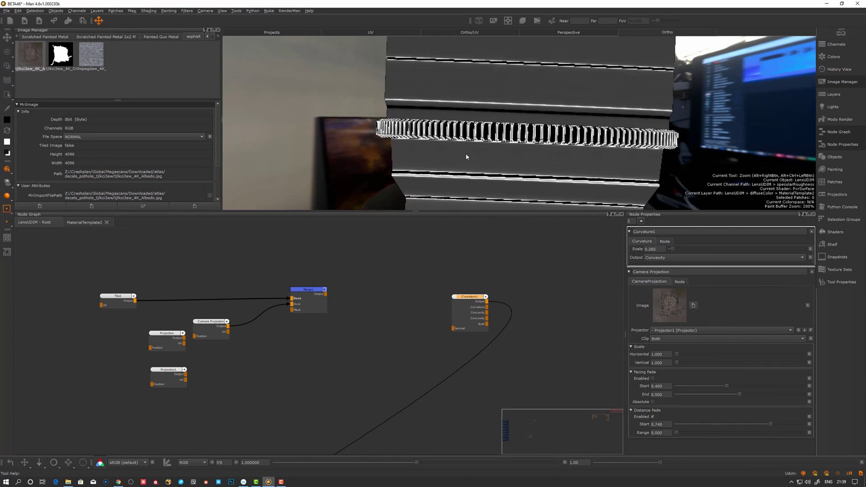
pyautogui.keyDown('alt'); pyautogui.moveTo(466, 156); pyautogui.dragTo(514, 154); pyautogui.keyUp('alt')
pyautogui.keyDown('alt'); pyautogui.moveTo(514, 155); pyautogui.dragTo(541, 163, button='right'); pyautogui.keyUp('alt')
pyautogui.keyDown('alt'); pyautogui.moveTo(541, 162); pyautogui.dragTo(544, 174); pyautogui.keyUp('alt')
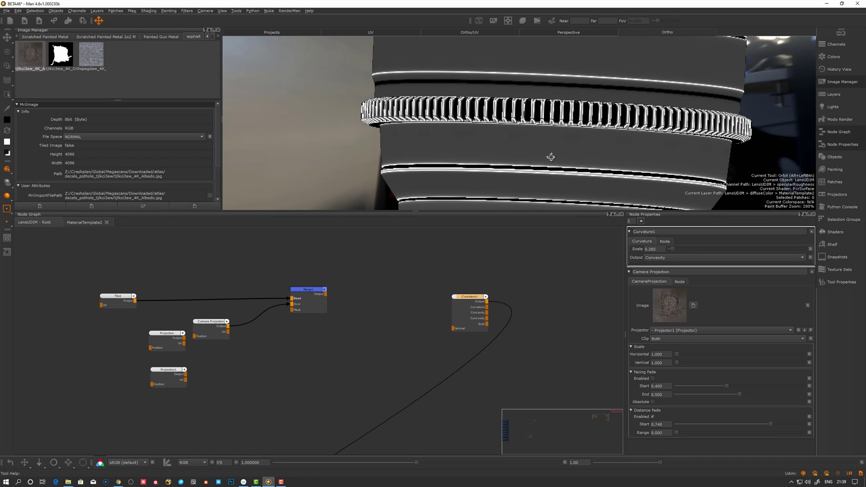
# Examine the curvature lines close up along the grooves between the two ribbed rings
pyautogui.keyDown('alt'); pyautogui.moveTo(551, 156); pyautogui.dragTo(500, 127, button='middle'); pyautogui.keyUp('alt')
pyautogui.keyDown('alt'); pyautogui.moveTo(501, 128); pyautogui.dragTo(582, 161, button='right'); pyautogui.keyUp('alt')
pyautogui.keyDown('alt'); pyautogui.moveTo(582, 161); pyautogui.dragTo(565, 181); pyautogui.keyUp('alt')
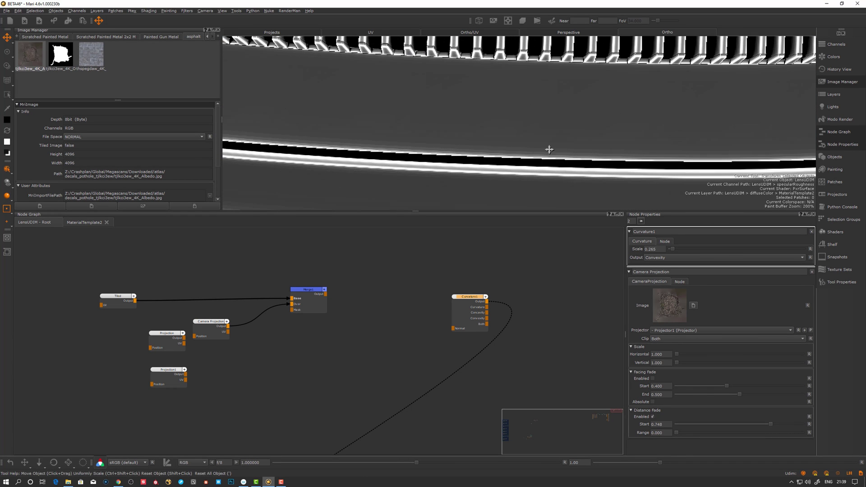
pyautogui.keyDown('alt'); pyautogui.moveTo(549, 145); pyautogui.dragTo(471, 112); pyautogui.keyUp('alt')
pyautogui.keyDown('alt'); pyautogui.moveTo(494, 99); pyautogui.dragTo(464, 116, button='right'); pyautogui.keyUp('alt')
pyautogui.keyDown('alt'); pyautogui.moveTo(464, 116); pyautogui.dragTo(501, 129); pyautogui.keyUp('alt')
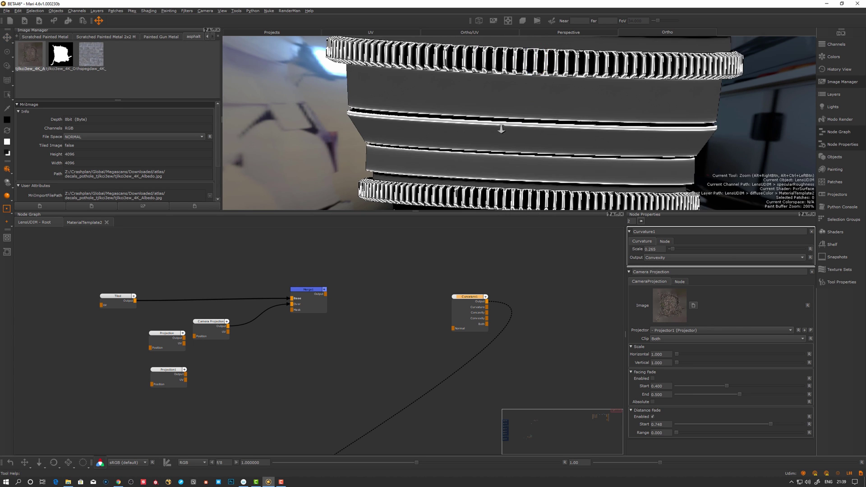
pyautogui.moveTo(500, 129)
pyautogui.keyDown('alt'); pyautogui.mouseDown(button='right')
pyautogui.moveTo(491, 143)
pyautogui.moveTo(505, 133)
pyautogui.mouseUp(button='right'); pyautogui.keyUp('alt')
pyautogui.keyDown('alt'); pyautogui.moveTo(504, 130); pyautogui.dragTo(493, 183, button='middle'); pyautogui.keyUp('alt')
pyautogui.keyDown('alt'); pyautogui.moveTo(493, 182); pyautogui.dragTo(503, 181, button='right'); pyautogui.keyUp('alt')
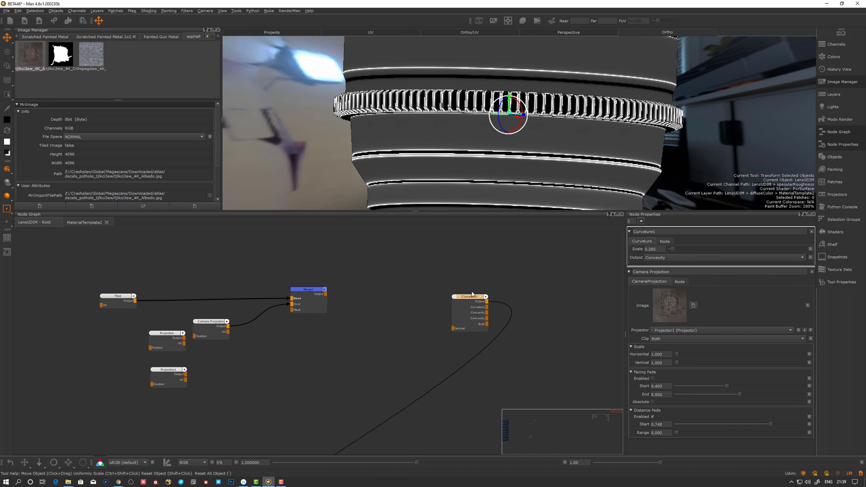
# Examine the Convexity result on the ribbed ring from several angles and on the whole lens
pyautogui.moveTo(474, 297); pyautogui.dragTo(466, 298)
pyautogui.keyDown('alt'); pyautogui.moveTo(483, 122); pyautogui.dragTo(483, 125); pyautogui.keyUp('alt')
pyautogui.keyDown('alt'); pyautogui.moveTo(483, 125); pyautogui.dragTo(494, 139, button='right'); pyautogui.keyUp('alt')
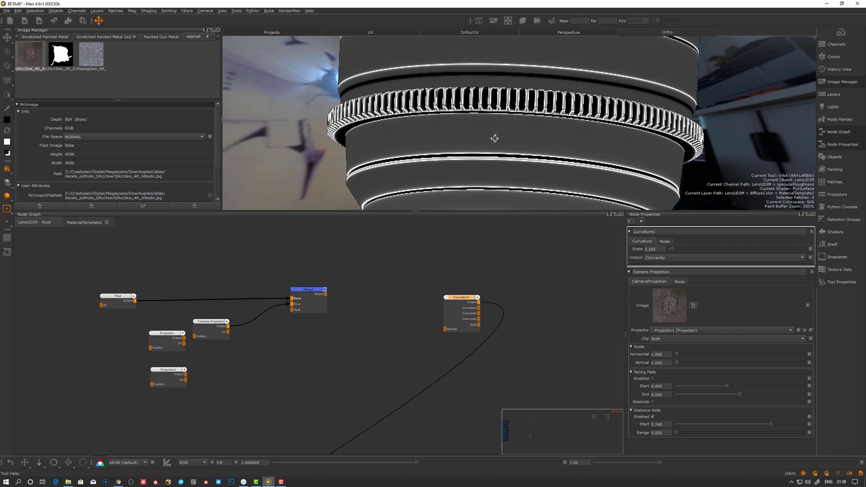
pyautogui.keyDown('alt'); pyautogui.moveTo(495, 139); pyautogui.dragTo(500, 149); pyautogui.keyUp('alt')
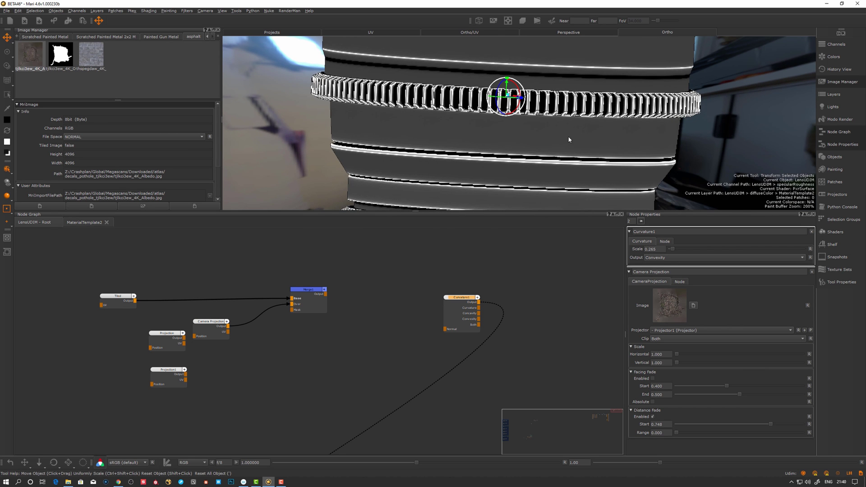
pyautogui.keyDown('alt'); pyautogui.moveTo(569, 139); pyautogui.dragTo(566, 140); pyautogui.keyUp('alt')
pyautogui.keyDown('alt'); pyautogui.moveTo(567, 140); pyautogui.dragTo(552, 147, button='right'); pyautogui.keyUp('alt')
pyautogui.moveTo(670, 249)
pyautogui.mouseDown()
pyautogui.moveTo(682, 249)
pyautogui.moveTo(671, 250)
pyautogui.mouseUp()
pyautogui.keyDown('alt'); pyautogui.moveTo(622, 144); pyautogui.dragTo(577, 148, button='right'); pyautogui.keyUp('alt')
pyautogui.moveTo(577, 149)
pyautogui.keyDown('alt'); pyautogui.mouseDown()
pyautogui.moveTo(564, 180)
pyautogui.moveTo(569, 155)
pyautogui.mouseUp(); pyautogui.keyUp('alt')
pyautogui.keyDown('alt'); pyautogui.moveTo(569, 155); pyautogui.dragTo(577, 154, button='right'); pyautogui.keyUp('alt')
pyautogui.keyDown('alt'); pyautogui.moveTo(577, 154); pyautogui.dragTo(541, 133); pyautogui.keyUp('alt')
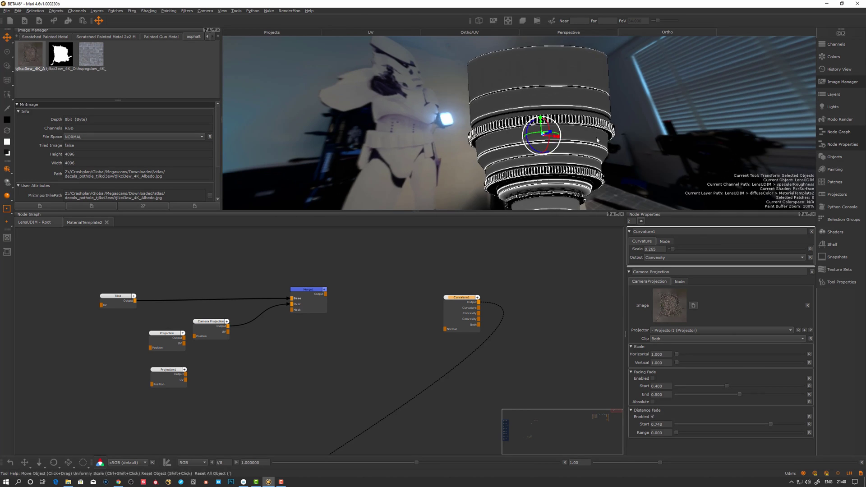
pyautogui.keyDown('alt'); pyautogui.moveTo(541, 133); pyautogui.dragTo(545, 202, button='right'); pyautogui.keyUp('alt')
# Display the Curvature node's separate Curvature output on the lens
pyautogui.moveTo(462, 302); pyautogui.dragTo(456, 300)
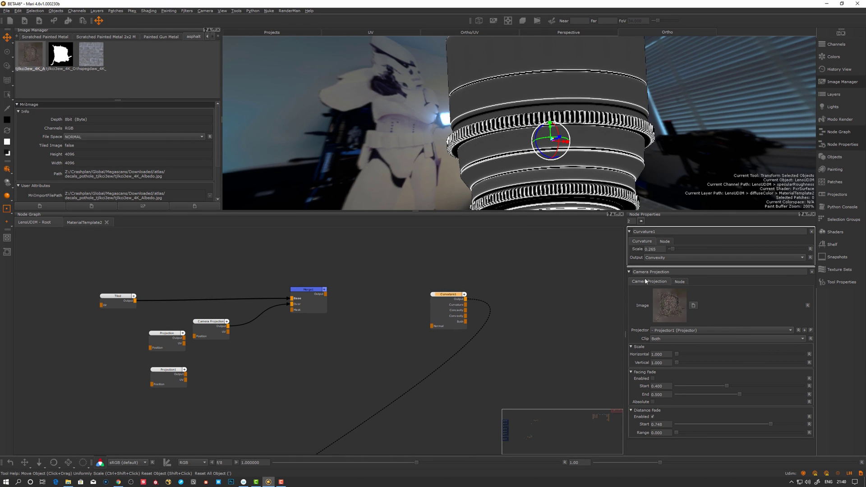
pyautogui.scroll(2, 471, 309)
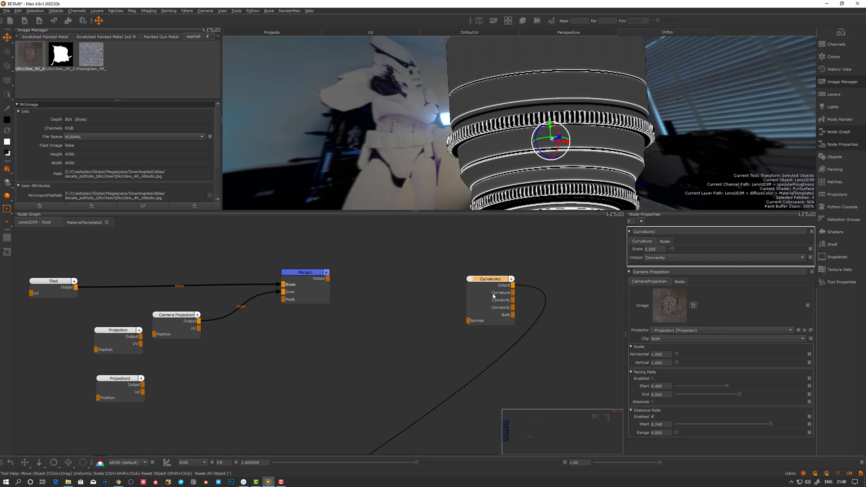
pyautogui.moveTo(508, 274); pyautogui.dragTo(502, 274)
pyautogui.press('1')
pyautogui.click(510, 300)
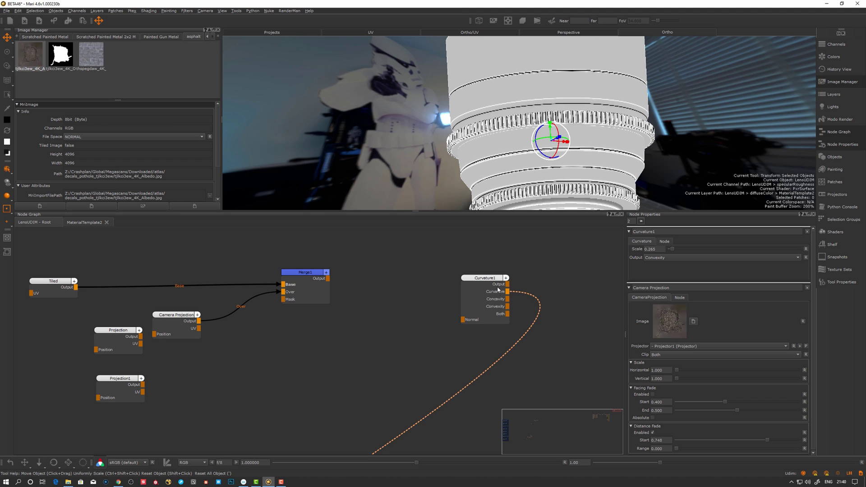
# Display the node's Concavity output on the lens, followed by its Convexity output
pyautogui.click(507, 291)
pyautogui.click(512, 314)
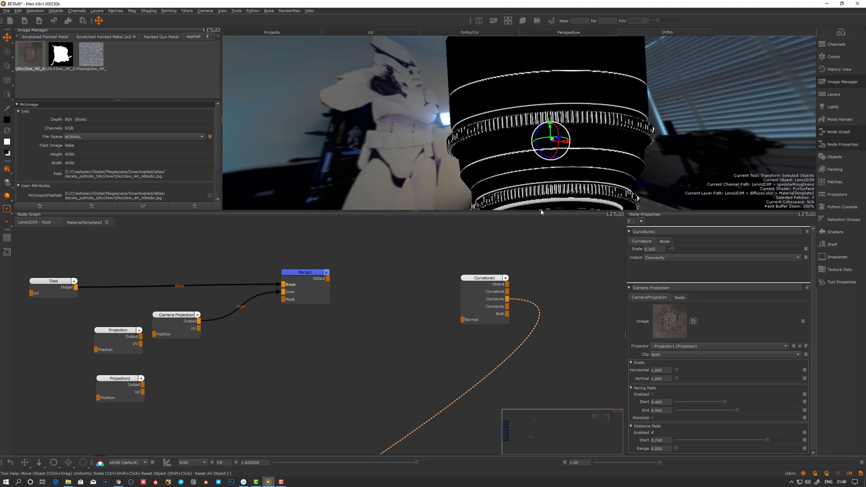
pyautogui.click(492, 280)
pyautogui.click(496, 306)
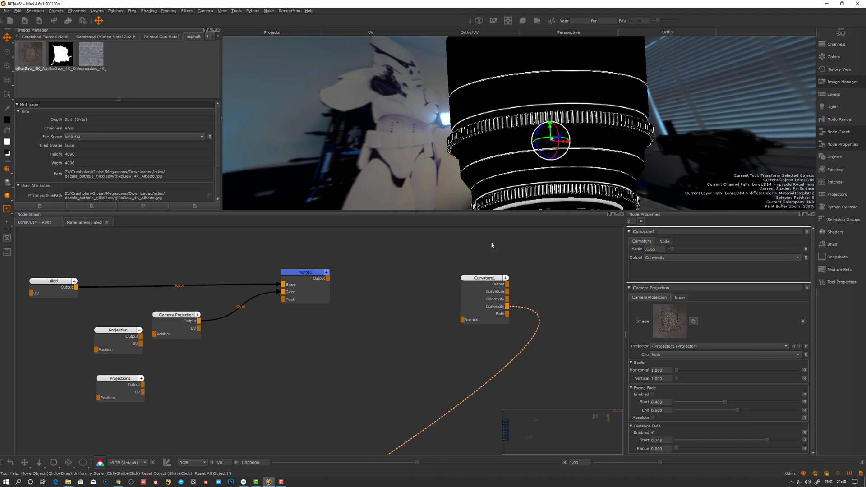
pyautogui.keyDown('alt'); pyautogui.moveTo(520, 178); pyautogui.dragTo(526, 189); pyautogui.keyUp('alt')
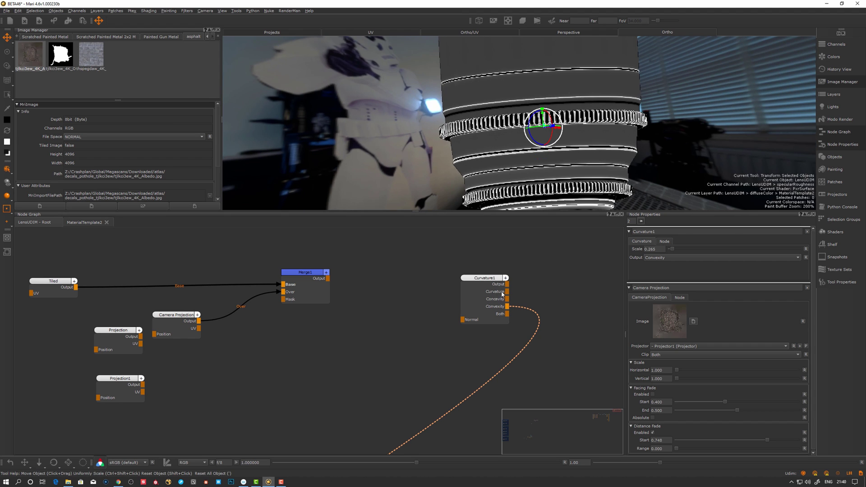
# Display the Curvature node's Both output on the lens and set the node's scale to 0.524
pyautogui.click(495, 281)
pyautogui.click(503, 314)
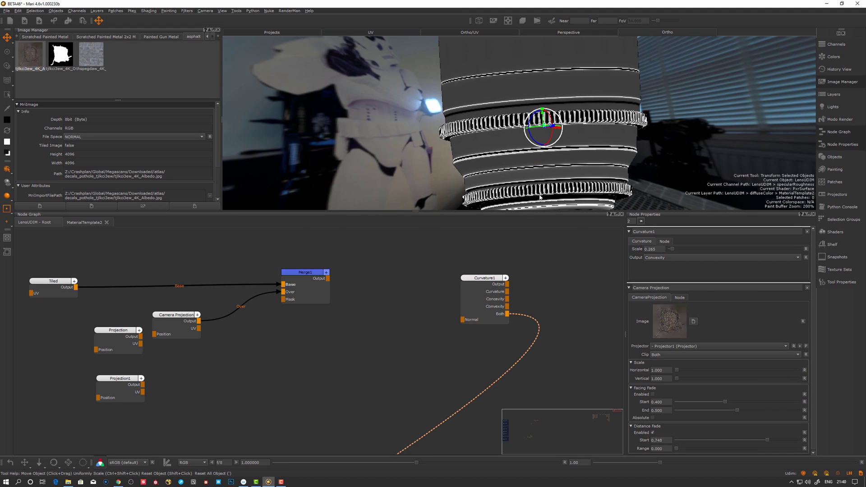
pyautogui.keyDown('alt'); pyautogui.moveTo(553, 169); pyautogui.dragTo(565, 170, button='middle'); pyautogui.keyUp('alt')
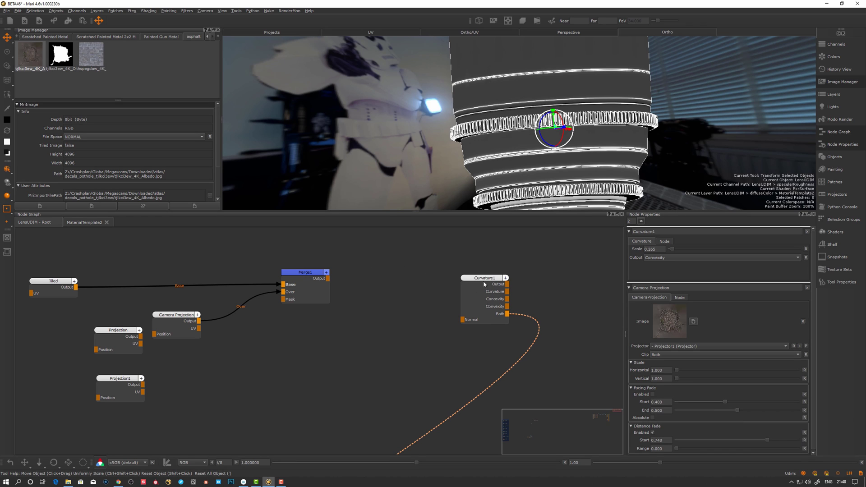
pyautogui.moveTo(484, 284); pyautogui.dragTo(478, 283)
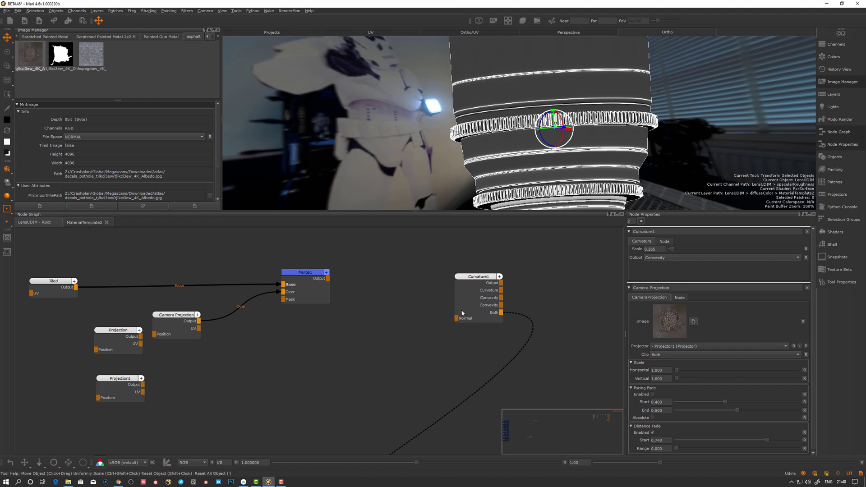
pyautogui.moveTo(672, 250); pyautogui.dragTo(675, 250)
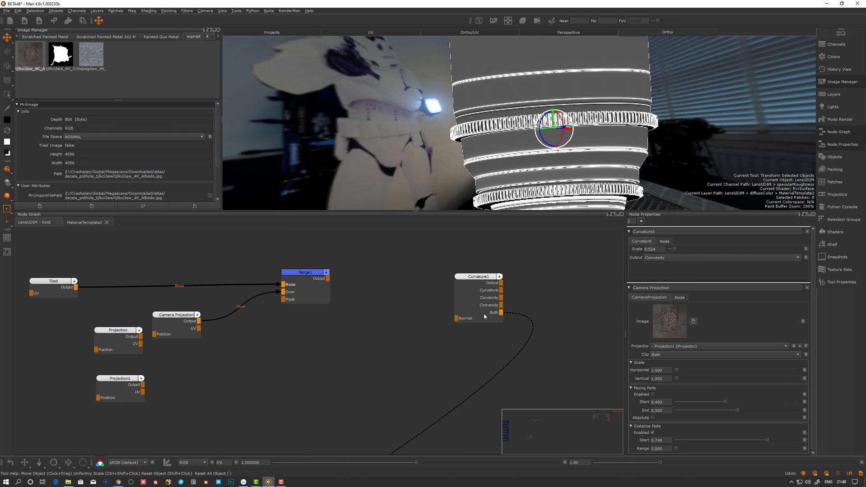
# Examine the combined concavity and convexity output on the whole lens from several angles
pyautogui.moveTo(478, 276); pyautogui.dragTo(475, 273)
pyautogui.keyDown('alt'); pyautogui.moveTo(543, 143); pyautogui.dragTo(553, 185); pyautogui.keyUp('alt')
pyautogui.scroll(-3, 556, 179)
pyautogui.moveTo(459, 278); pyautogui.dragTo(455, 276)
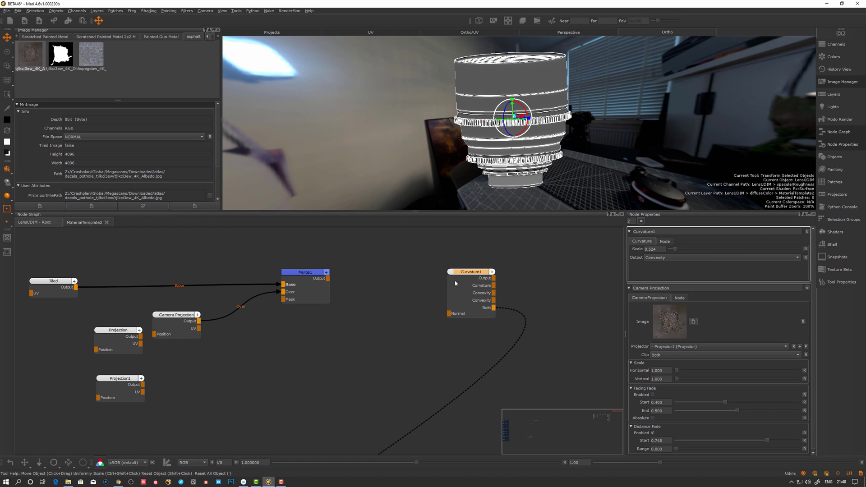
pyautogui.keyDown('alt'); pyautogui.moveTo(487, 177); pyautogui.dragTo(457, 208); pyautogui.keyUp('alt')
pyautogui.moveTo(465, 274)
pyautogui.mouseDown()
pyautogui.moveTo(460, 281)
pyautogui.moveTo(470, 287)
pyautogui.mouseUp()
pyautogui.click(425, 294)
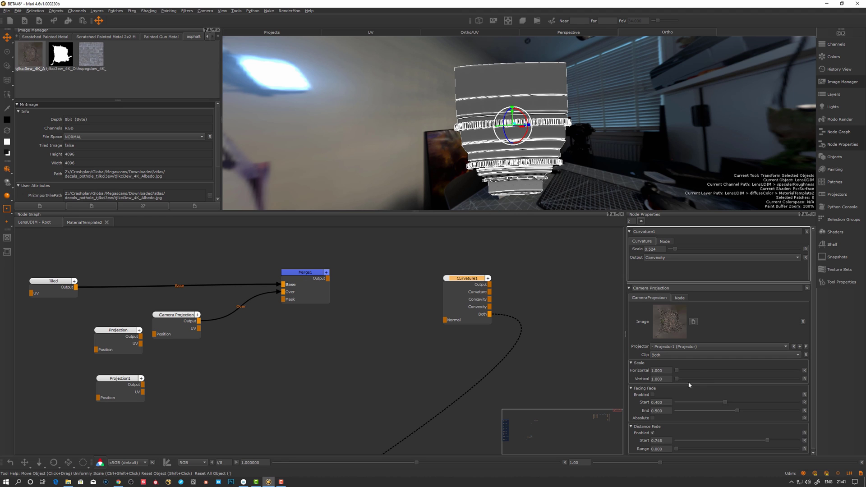
pyautogui.moveTo(464, 284); pyautogui.dragTo(460, 286)
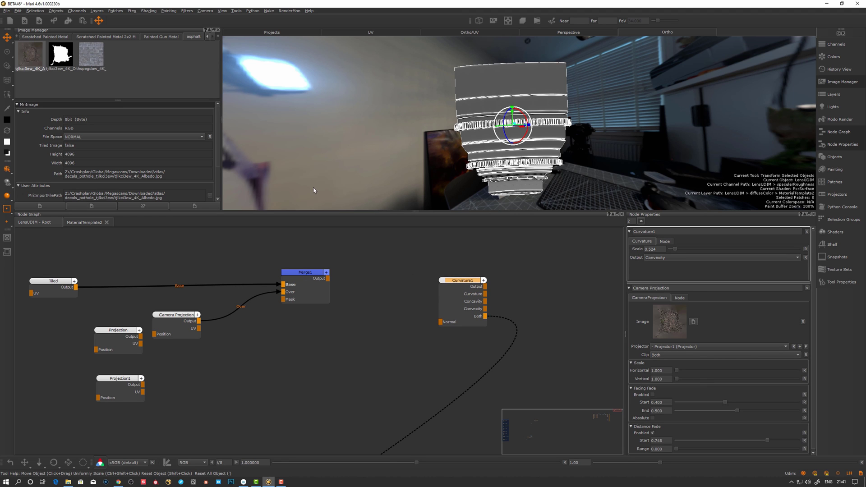
pyautogui.keyDown('alt'); pyautogui.moveTo(512, 164); pyautogui.dragTo(445, 173); pyautogui.keyUp('alt')
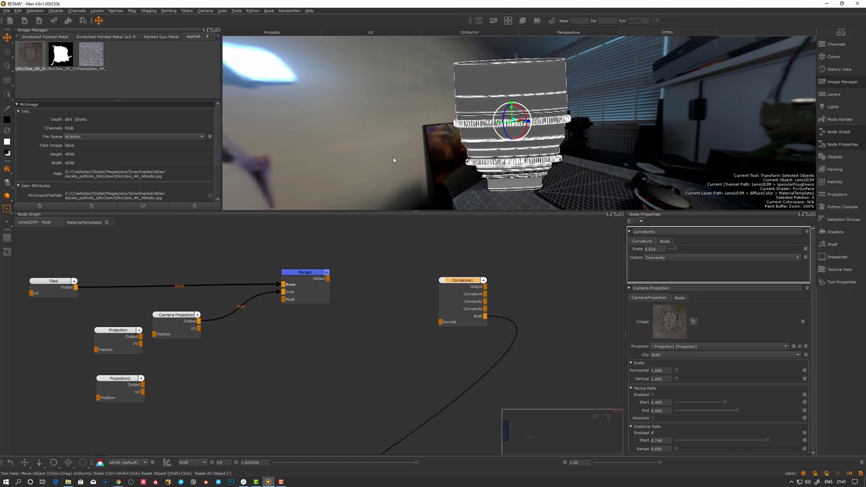
# Check the New Fractal Nodes notes in the browser, add an fBm node in Mari's node graph and display its output on the lens
pyautogui.click(382, 249)
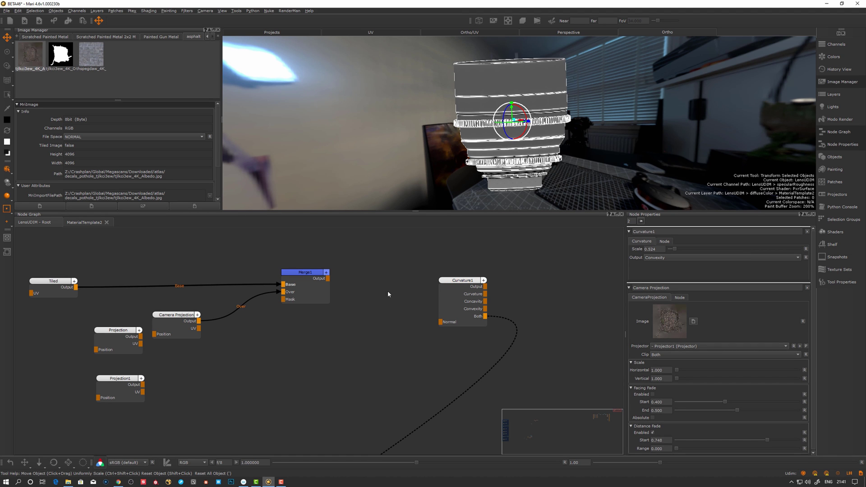
pyautogui.hotkey('alt', 'Tab')
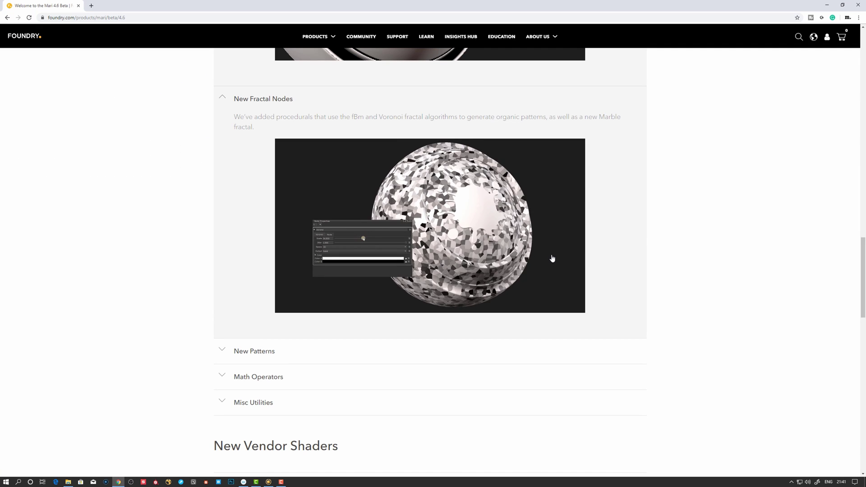
pyautogui.hotkey('alt', 'Tab')
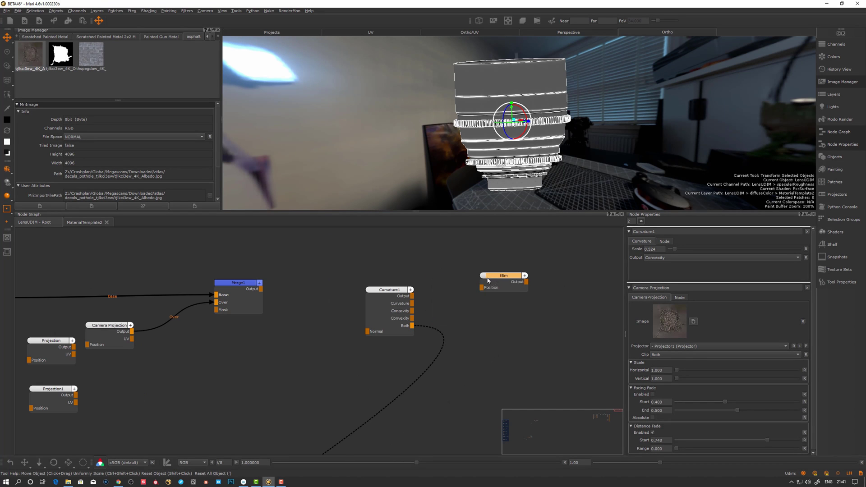
pyautogui.moveTo(487, 278); pyautogui.dragTo(478, 279)
pyautogui.click(493, 277)
pyautogui.press('v')
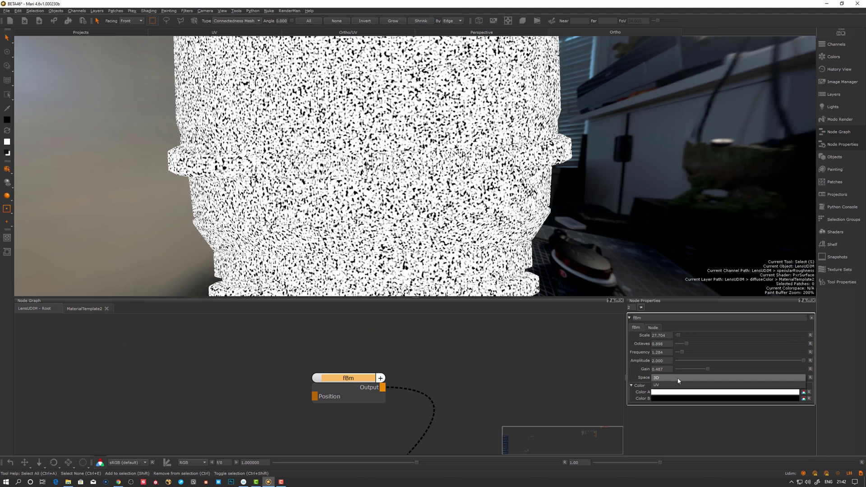
# Try the UV space on the fBm node, return it to 3D space and set its gain to 0.262
pyautogui.click(671, 385)
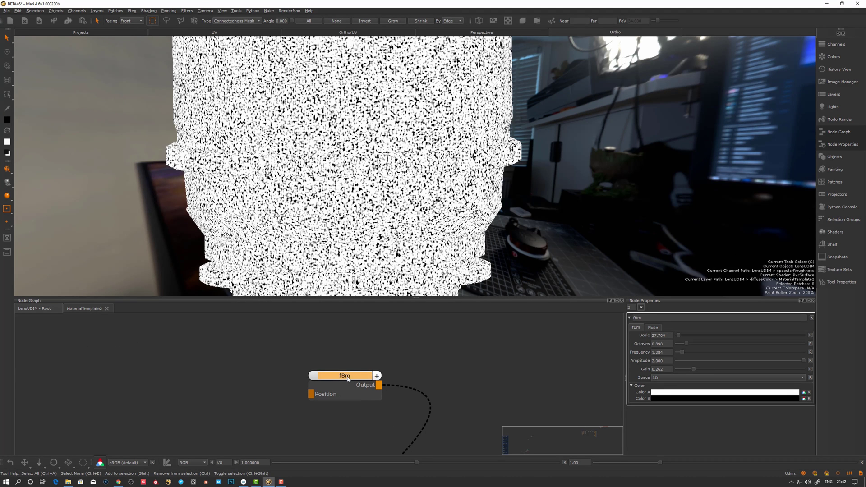
pyautogui.moveTo(347, 377); pyautogui.dragTo(350, 378)
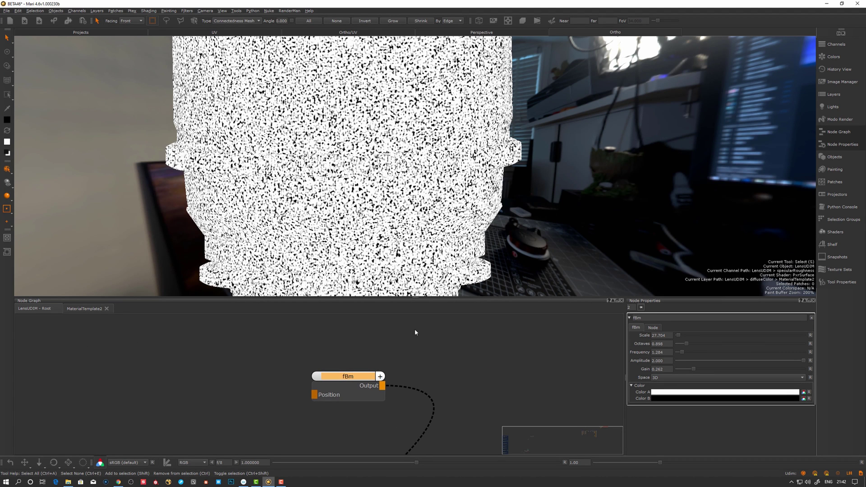
pyautogui.click(435, 360)
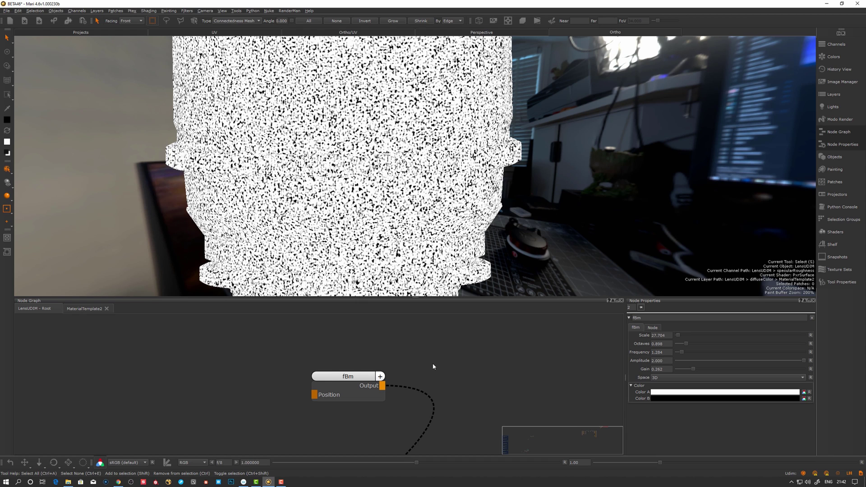
# Recheck the fractal node list in the browser, and add a Voronoi procedural node in Mari with its output displayed on the lens
pyautogui.hotkey('alt', 'Tab')
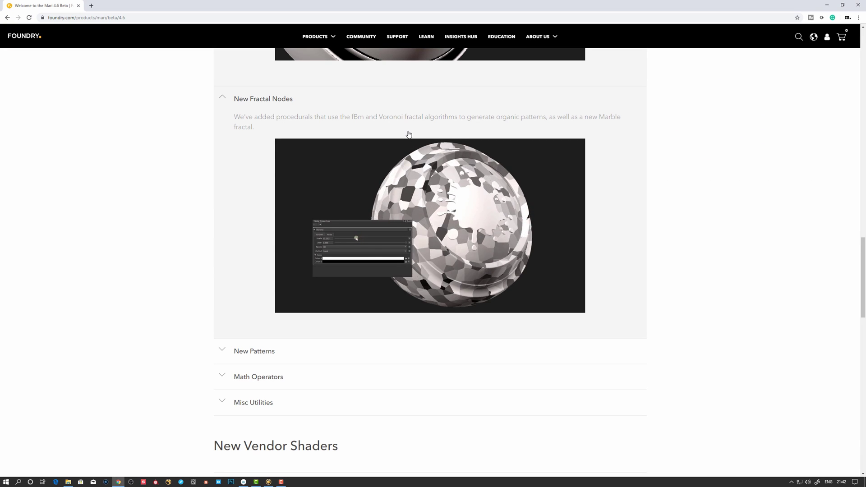
pyautogui.hotkey('alt', 'Tab')
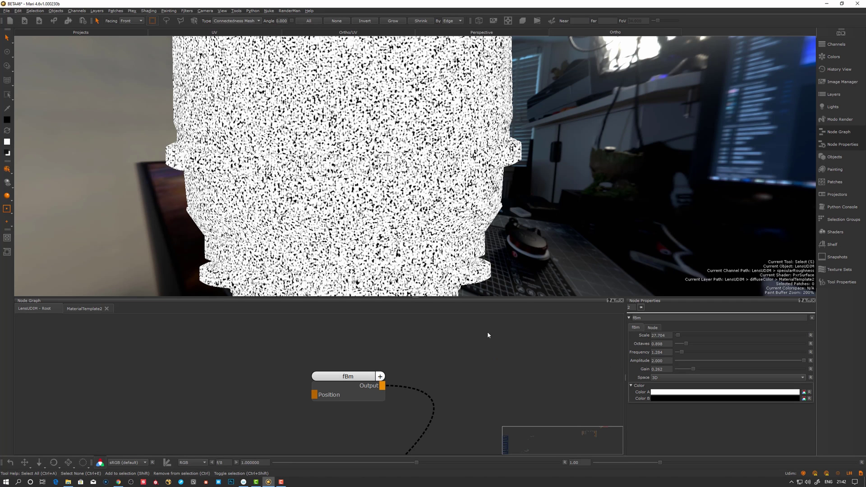
pyautogui.rightClick(488, 329)
pyautogui.moveTo(501, 360)
pyautogui.moveTo(586, 410)
pyautogui.moveTo(639, 412)
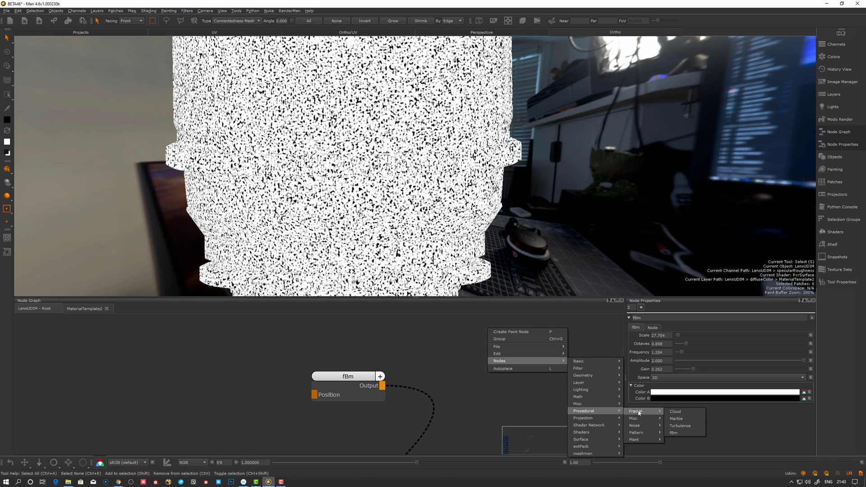
pyautogui.click(676, 447)
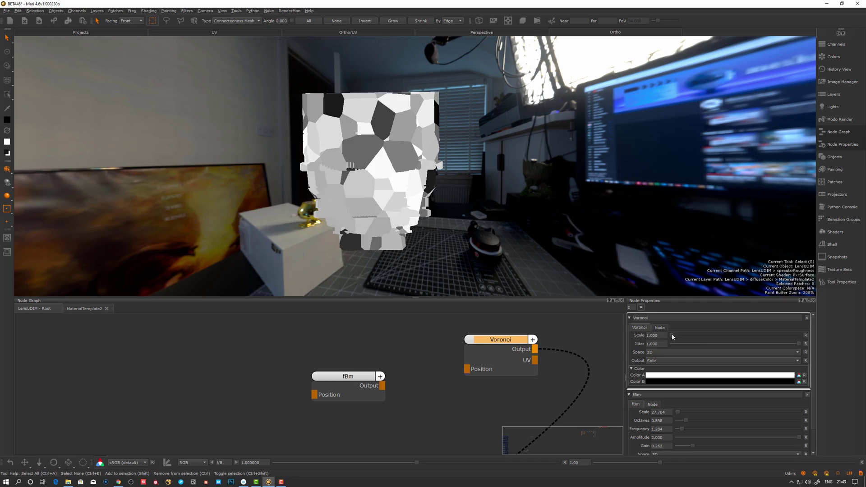
# Try the Voronoi node's Cellular output at scale 6.826, and set the node to Solid output at scale 13.693
pyautogui.moveTo(672, 336)
pyautogui.mouseDown()
pyautogui.moveTo(685, 335)
pyautogui.moveTo(672, 336)
pyautogui.mouseUp()
pyautogui.keyDown('alt'); pyautogui.moveTo(440, 226); pyautogui.dragTo(473, 189, button='right'); pyautogui.keyUp('alt')
pyautogui.keyDown('alt'); pyautogui.moveTo(474, 189); pyautogui.dragTo(458, 174); pyautogui.keyUp('alt')
pyautogui.keyDown('alt'); pyautogui.moveTo(458, 174); pyautogui.dragTo(428, 212, button='right'); pyautogui.keyUp('alt')
pyautogui.keyDown('alt'); pyautogui.moveTo(428, 212); pyautogui.dragTo(383, 217); pyautogui.keyUp('alt')
pyautogui.keyDown('alt'); pyautogui.moveTo(383, 217); pyautogui.dragTo(433, 189, button='right'); pyautogui.keyUp('alt')
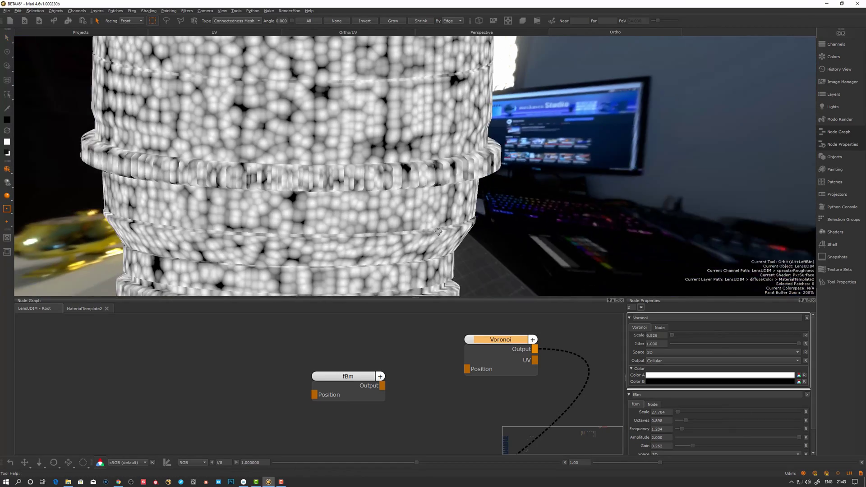
pyautogui.keyDown('alt'); pyautogui.moveTo(433, 190); pyautogui.dragTo(406, 192); pyautogui.keyUp('alt')
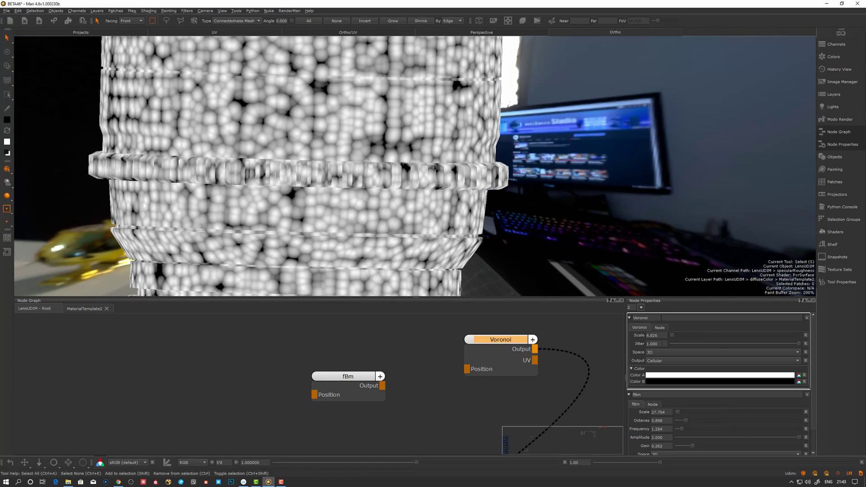
pyautogui.moveTo(671, 337)
pyautogui.mouseDown()
pyautogui.moveTo(679, 334)
pyautogui.moveTo(672, 336)
pyautogui.mouseUp()
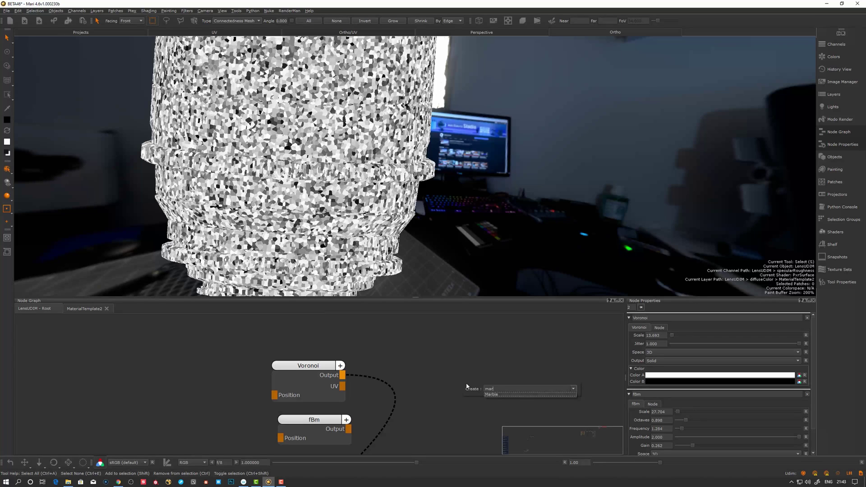
# Add a Marble node, display it on the lens and set it to scale 7.574 in 3D space
pyautogui.press('Return')
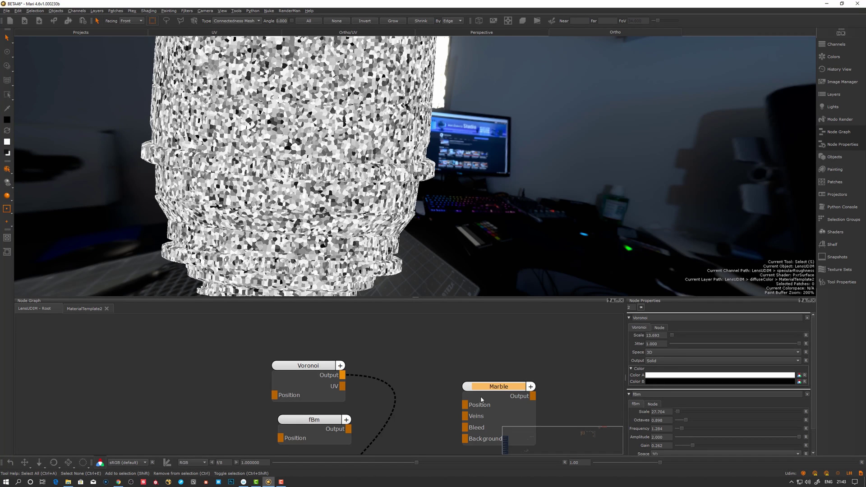
pyautogui.moveTo(479, 391); pyautogui.dragTo(467, 383)
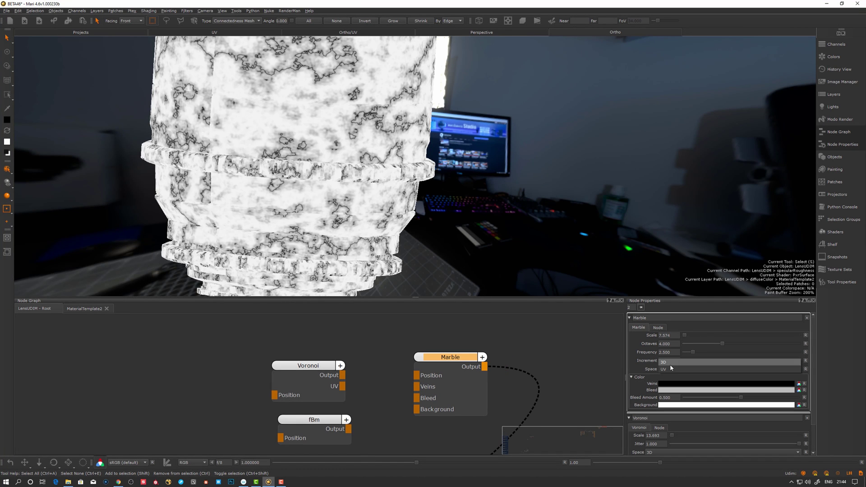
pyautogui.click(670, 364)
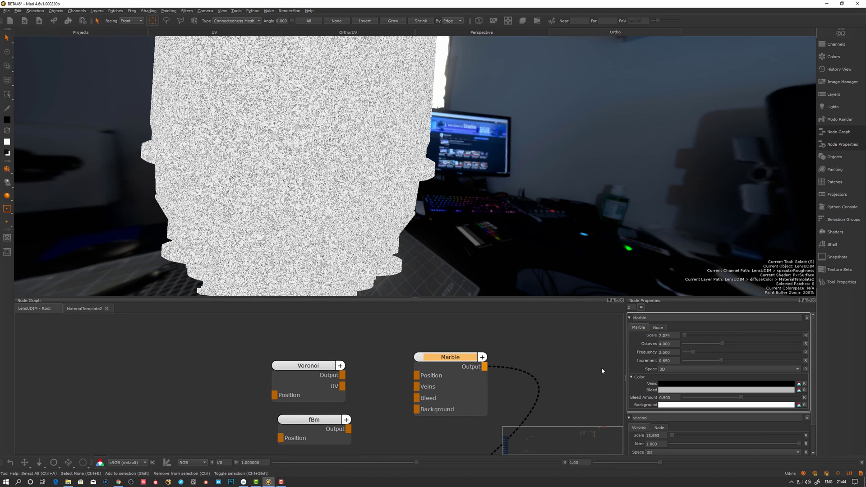
pyautogui.moveTo(452, 361); pyautogui.dragTo(417, 357)
pyautogui.keyDown('alt'); pyautogui.moveTo(485, 189); pyautogui.dragTo(397, 190, button='right'); pyautogui.keyUp('alt')
pyautogui.keyDown('alt'); pyautogui.moveTo(369, 198); pyautogui.dragTo(360, 215); pyautogui.keyUp('alt')
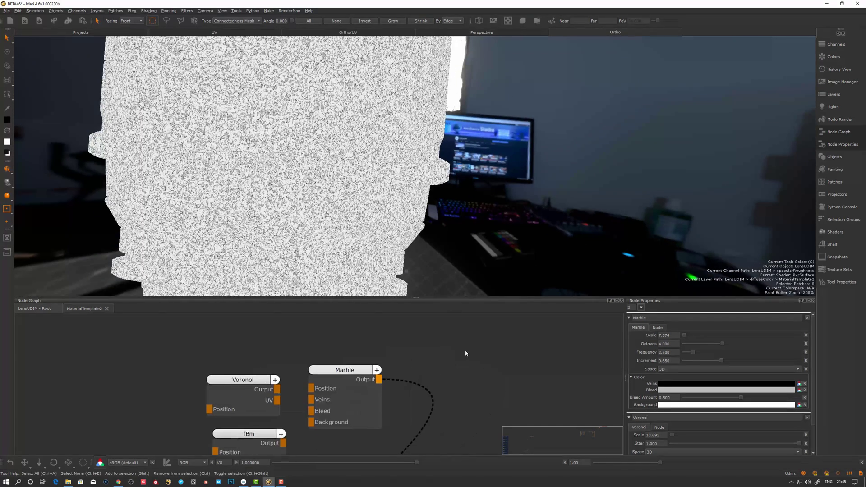
# Add a Bricks node beside the Marble node and display its output on the lens
pyautogui.moveTo(466, 353); pyautogui.dragTo(430, 342, button='middle')
pyautogui.press('Tab')
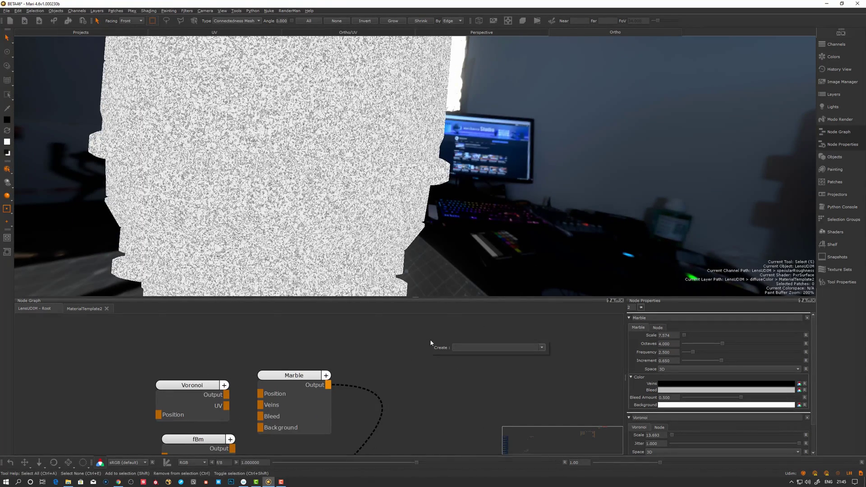
pyautogui.write('Bricks')
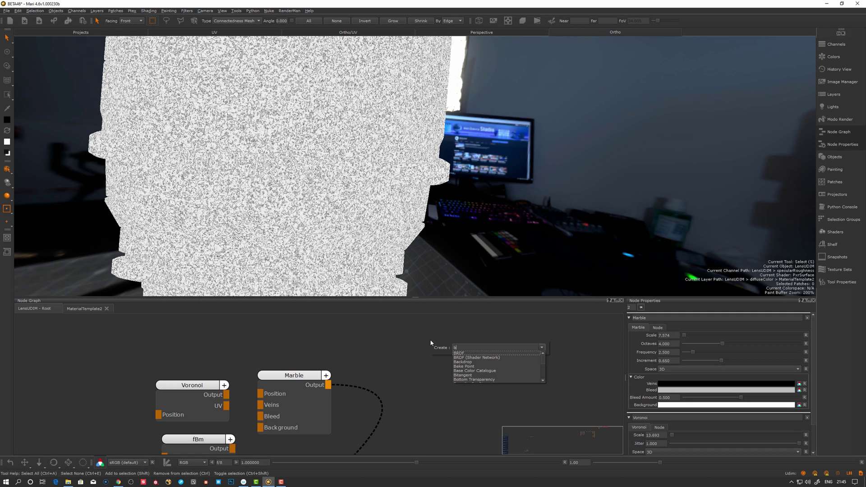
pyautogui.press('Return')
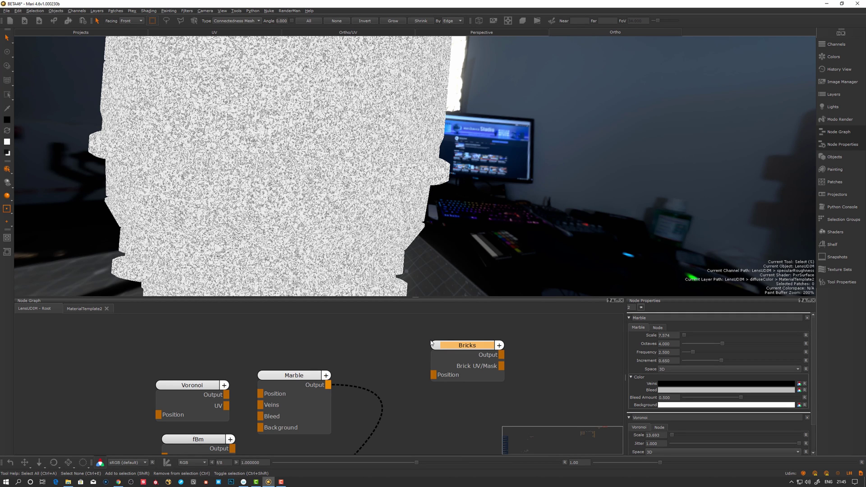
pyautogui.moveTo(468, 348); pyautogui.dragTo(444, 347)
pyautogui.press('1')
pyautogui.click(473, 350)
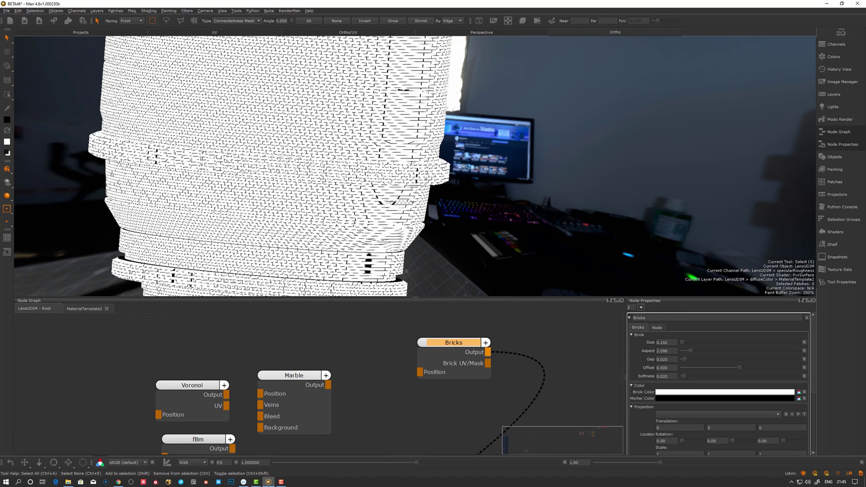
# Try Three (Light) as the Bricks node's projection source and enlarge the bricks on the lens
pyautogui.click(387, 199)
pyautogui.click(483, 246)
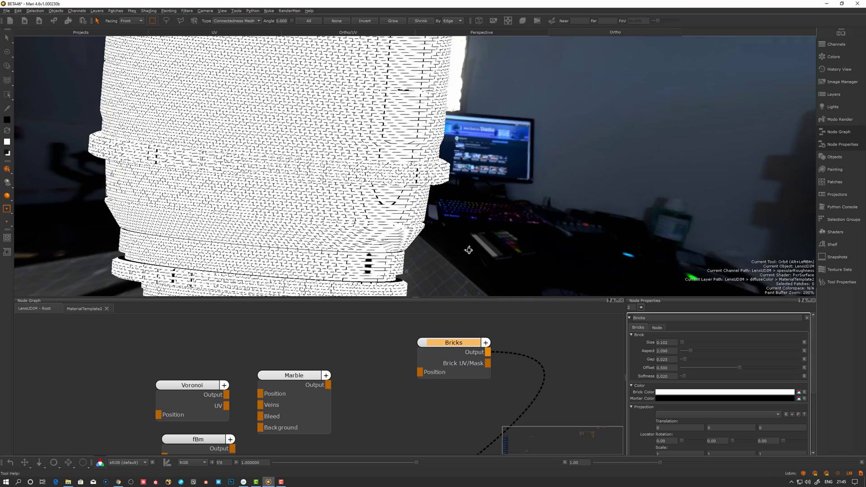
pyautogui.keyDown('alt'); pyautogui.moveTo(467, 250); pyautogui.dragTo(487, 262); pyautogui.keyUp('alt')
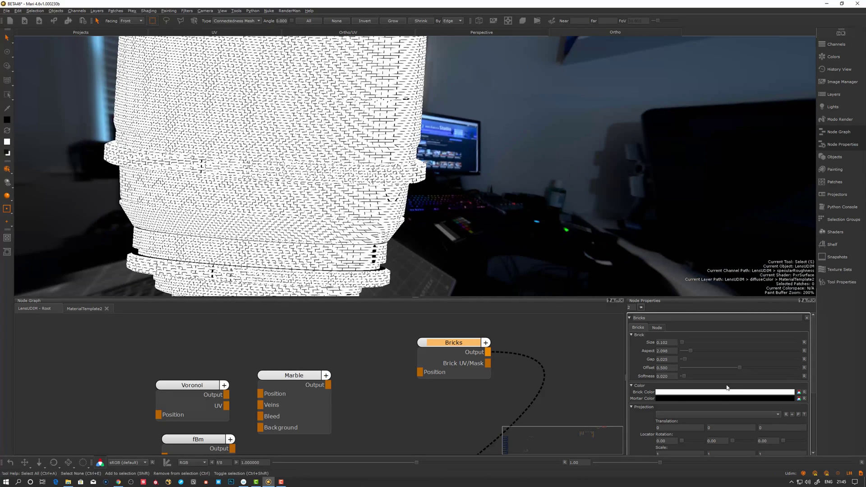
pyautogui.click(778, 415)
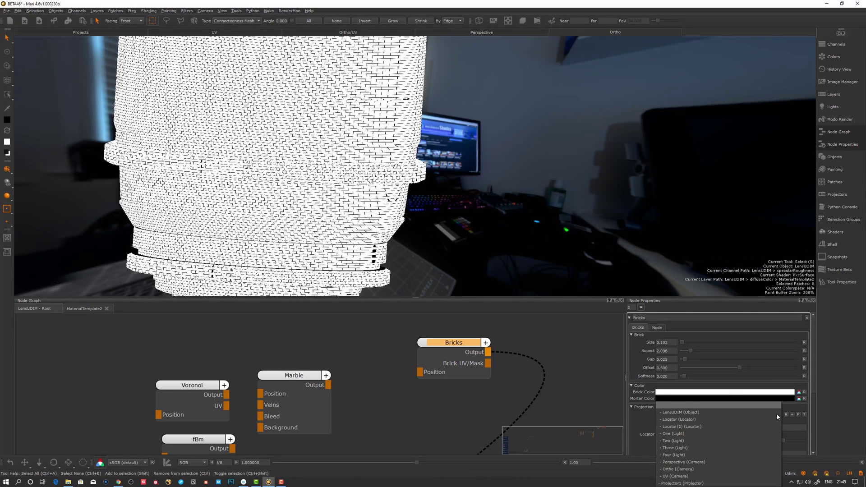
pyautogui.click(698, 447)
pyautogui.keyDown('alt'); pyautogui.moveTo(450, 278); pyautogui.dragTo(487, 286); pyautogui.keyUp('alt')
pyautogui.moveTo(682, 342); pyautogui.dragTo(684, 343)
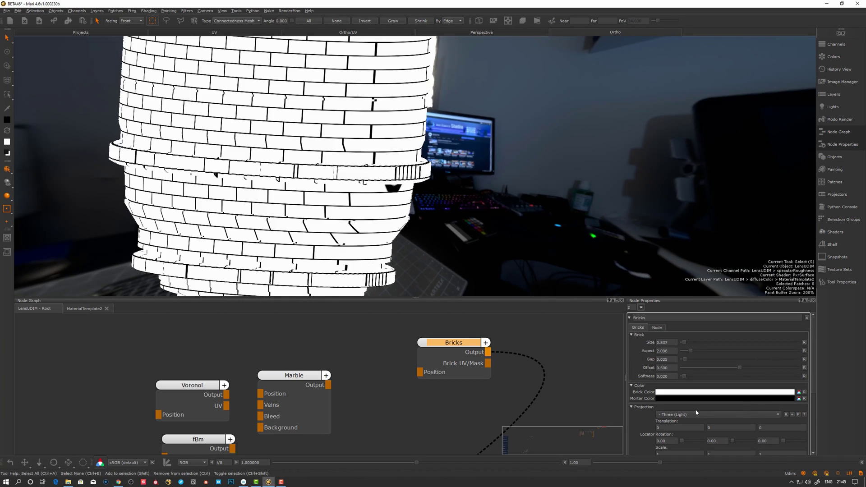
pyautogui.keyDown('alt'); pyautogui.moveTo(469, 280); pyautogui.dragTo(496, 280); pyautogui.keyUp('alt')
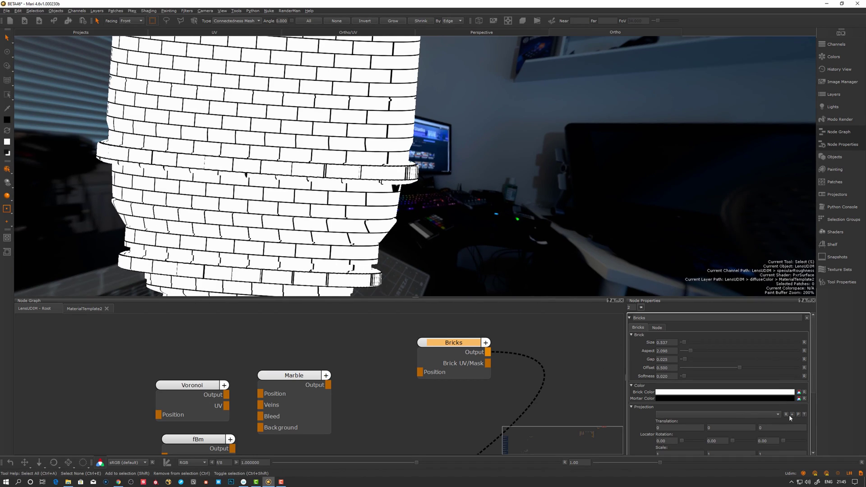
# Try Locator and Locator(2) as the bricks' projection source, and adjust the bricks to aspect 2.215, gap 0.035, offset 0.491 and softness 0.099
pyautogui.click(767, 414)
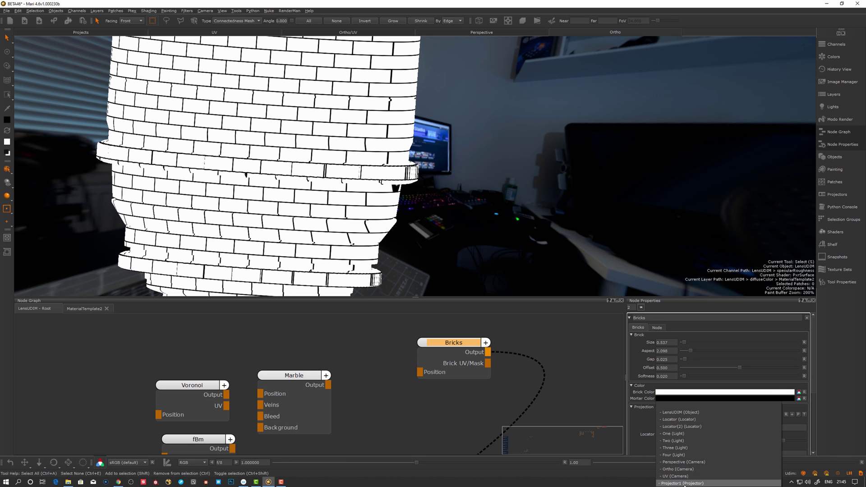
pyautogui.click(682, 420)
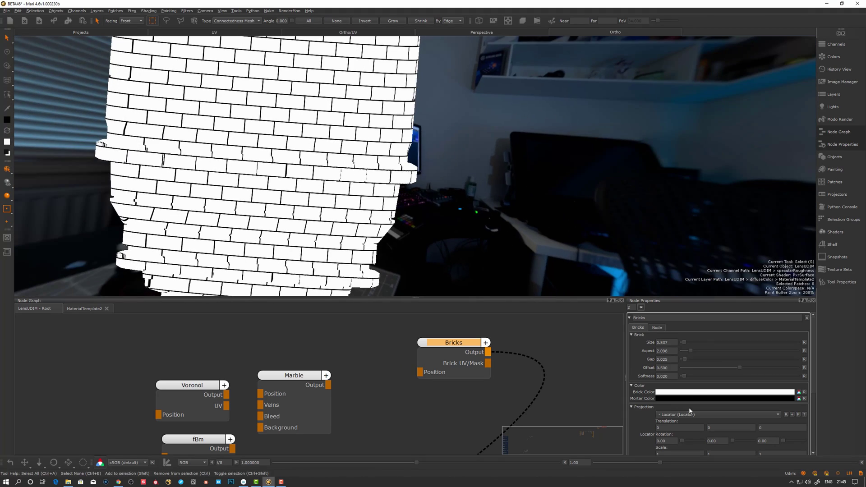
pyautogui.click(689, 413)
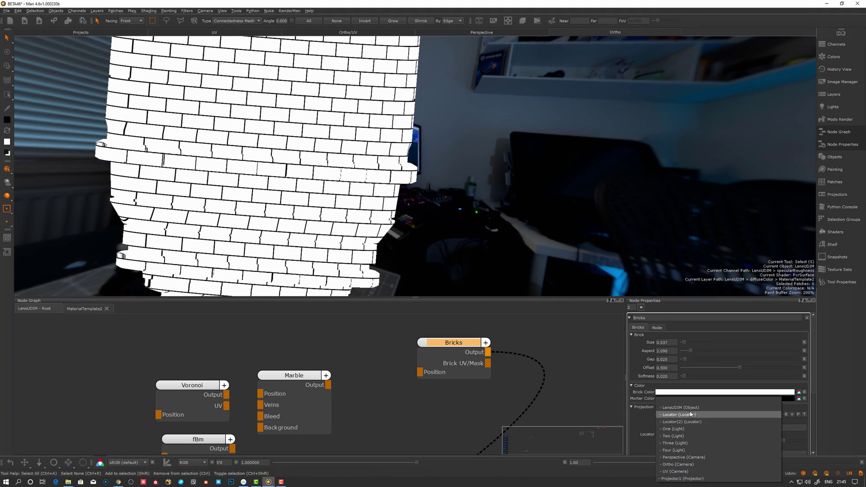
pyautogui.click(686, 420)
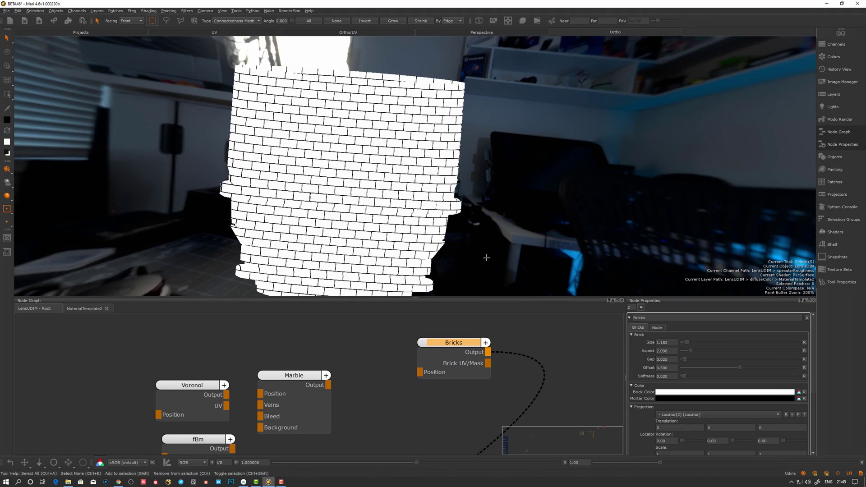
pyautogui.keyDown('alt'); pyautogui.moveTo(486, 257); pyautogui.dragTo(582, 327); pyautogui.keyUp('alt')
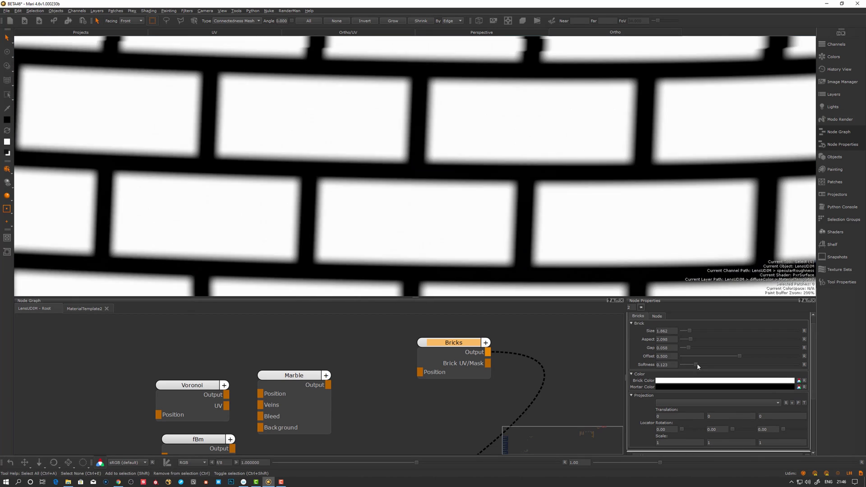
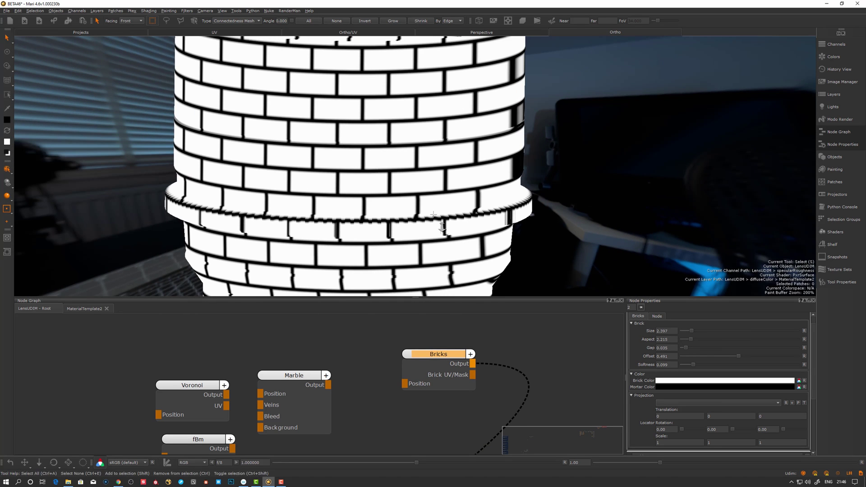
pyautogui.keyDown('alt'); pyautogui.moveTo(404, 212); pyautogui.dragTo(403, 230, button='right'); pyautogui.keyUp('alt')
# Add a Checkerboard node to the node graph beside the Bricks node
pyautogui.moveTo(544, 329); pyautogui.dragTo(485, 342, button='middle')
pyautogui.press('Tab')
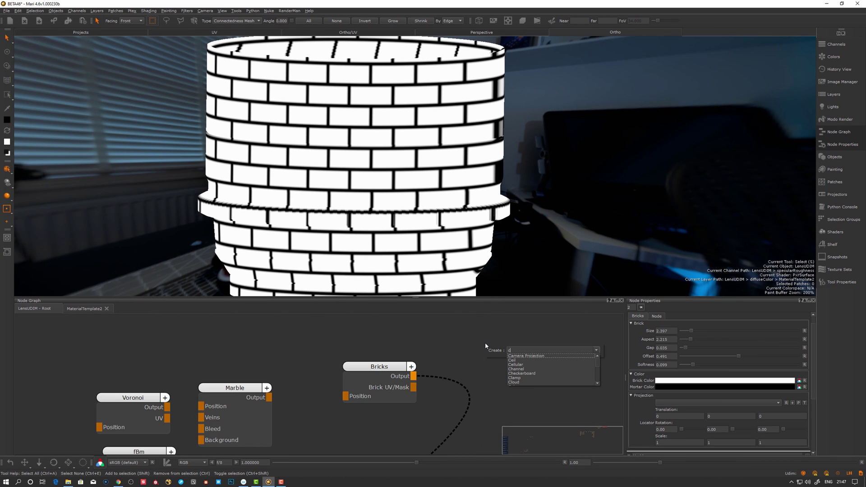
pyautogui.write('checkerboard')
pyautogui.press('Return')
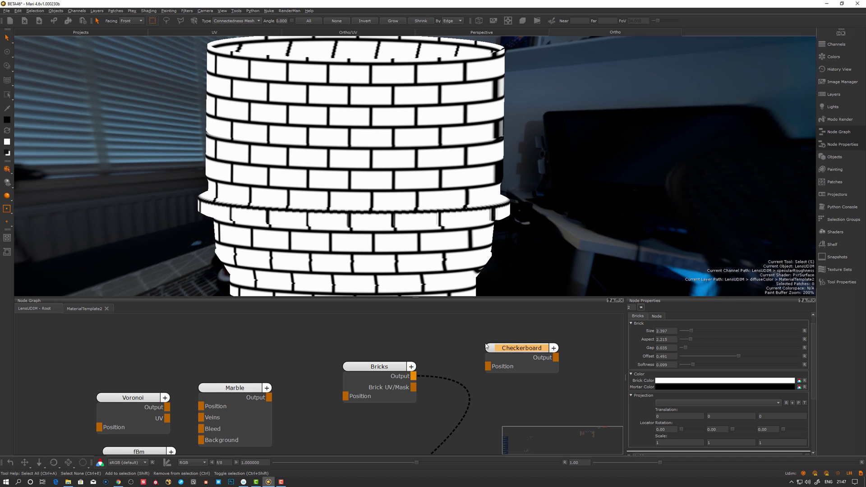
# Display the Checkerboard node's output on the lens and raise its tiles to about 130
pyautogui.click(504, 351)
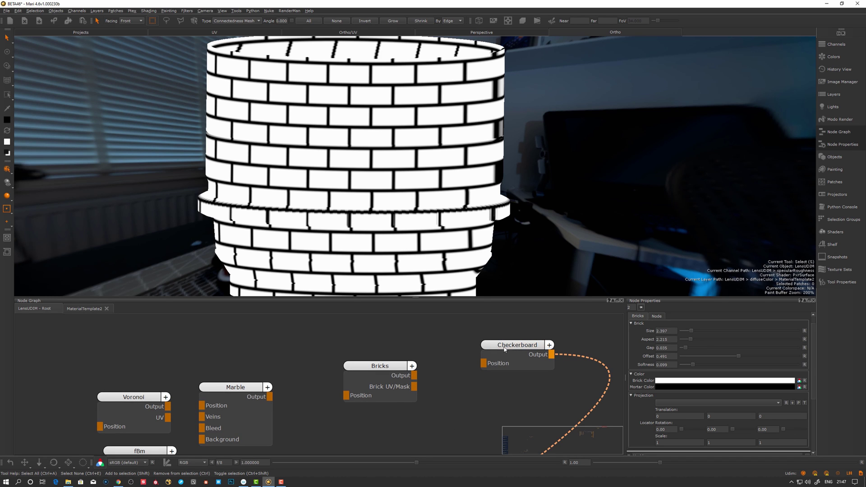
pyautogui.moveTo(505, 349); pyautogui.dragTo(500, 350)
pyautogui.doubleClick(511, 346)
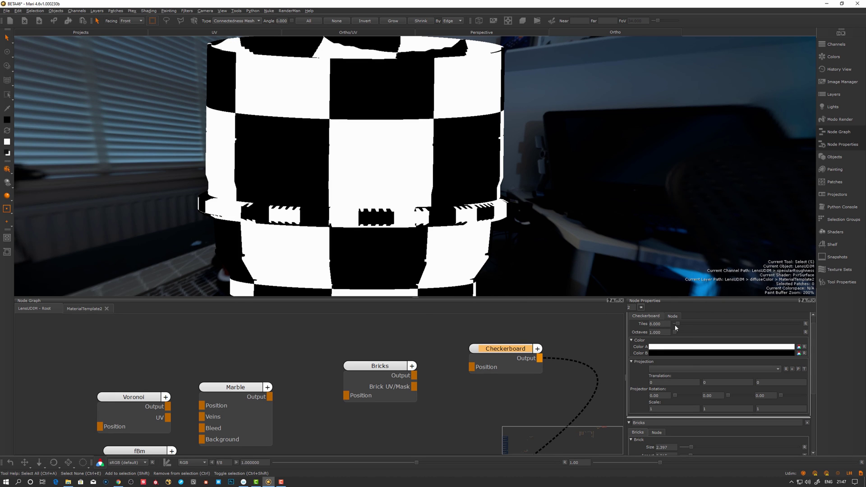
pyautogui.scroll(1, 707, 343)
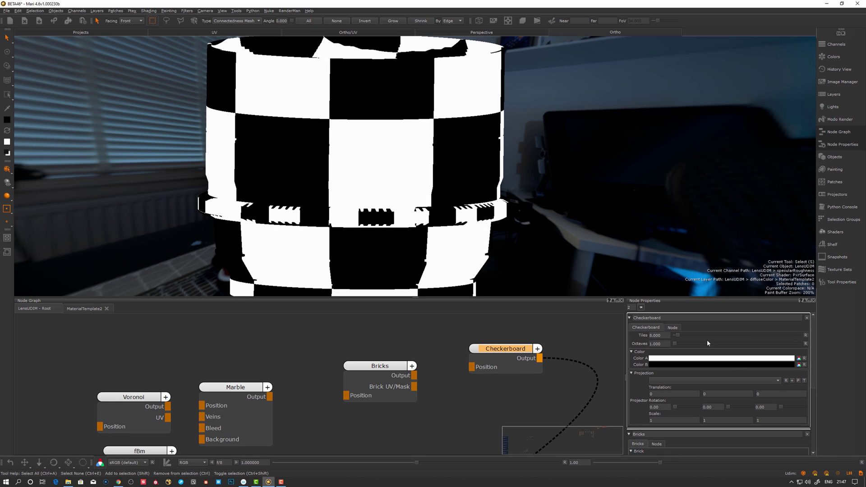
pyautogui.moveTo(681, 335); pyautogui.dragTo(707, 339)
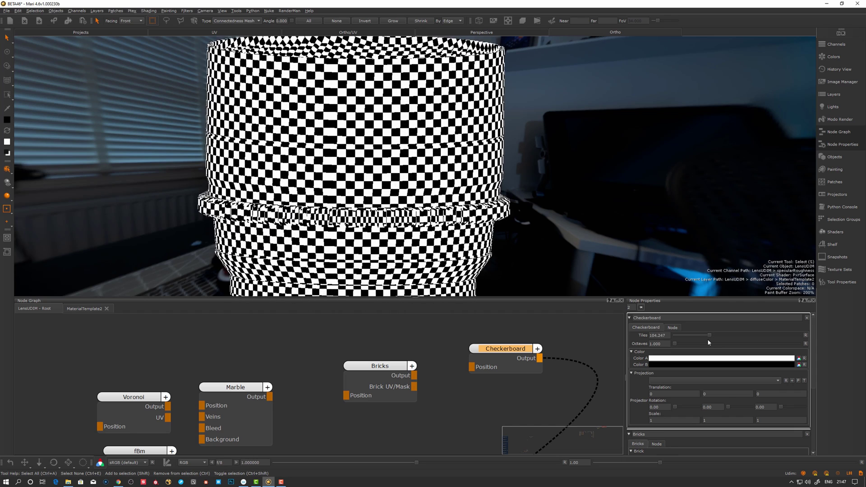
# Pick Locator as the Checkerboard node's projection source
pyautogui.click(684, 374)
pyautogui.click(683, 384)
pyautogui.click(665, 373)
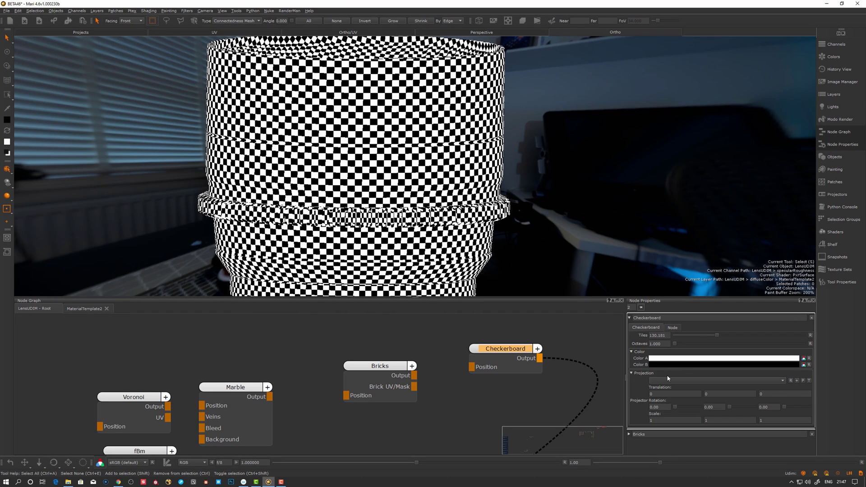
pyautogui.click(668, 377)
pyautogui.click(667, 377)
pyautogui.click(673, 382)
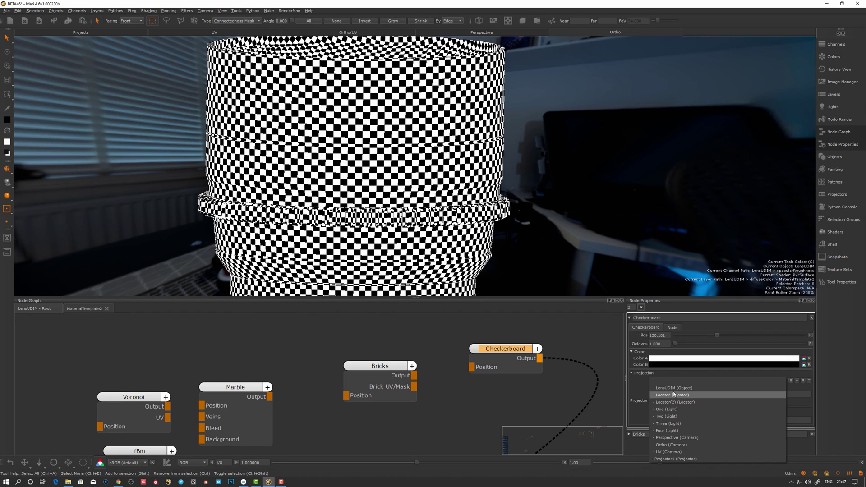
pyautogui.click(674, 395)
# Inspect the checkerboard up close at 8.391 octaves, and settle on 1.000 octaves with 45.819 tiles
pyautogui.keyDown('alt'); pyautogui.moveTo(554, 244); pyautogui.dragTo(605, 257); pyautogui.keyUp('alt')
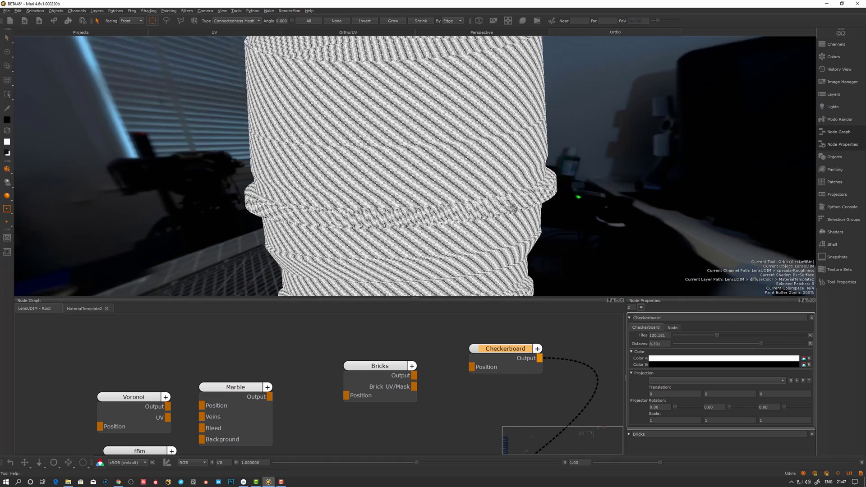
pyautogui.keyDown('alt'); pyautogui.moveTo(469, 240); pyautogui.dragTo(562, 239, button='right'); pyautogui.keyUp('alt')
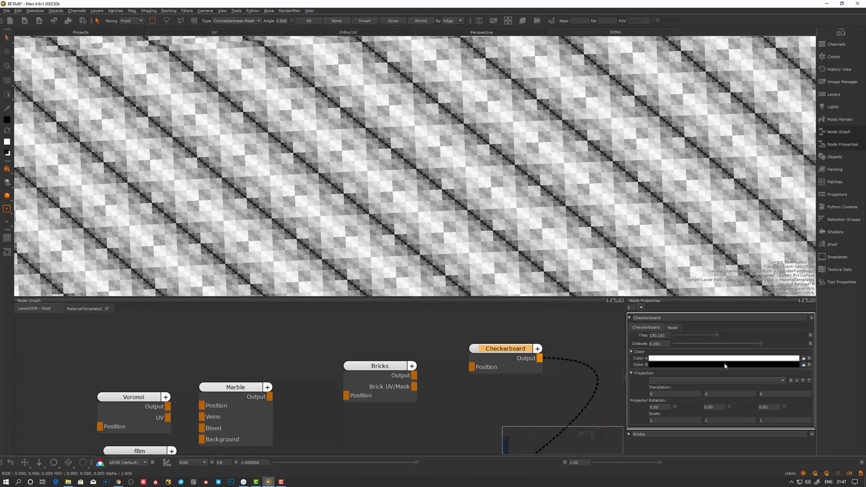
pyautogui.moveTo(754, 345); pyautogui.dragTo(692, 335)
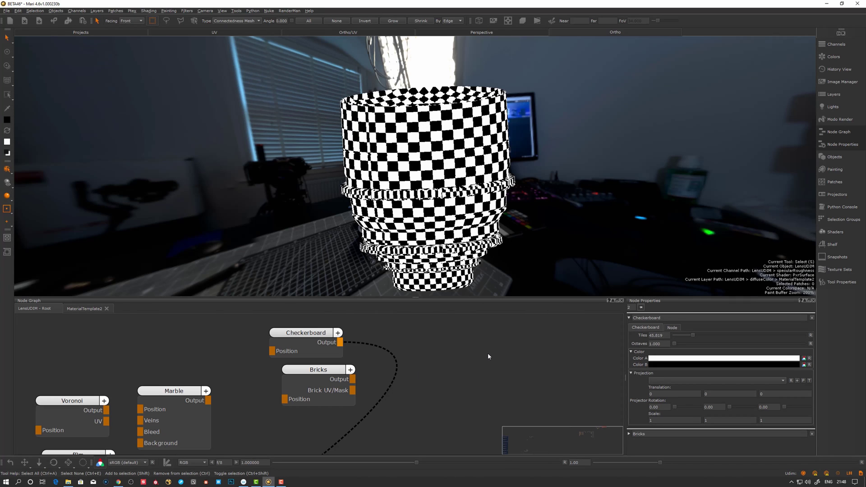
# Add a Scratches node beside the Bricks node and display its output on the lens
pyautogui.press('Tab')
pyautogui.write('sc')
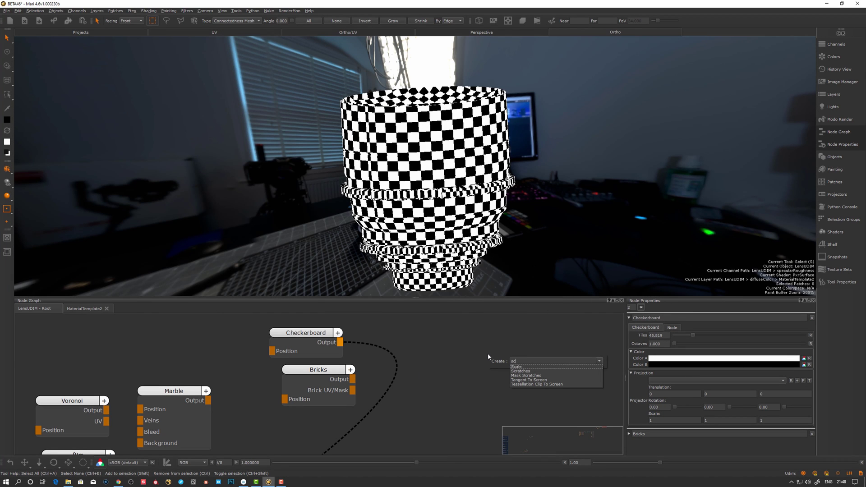
pyautogui.press('Down')
pyautogui.press('Return')
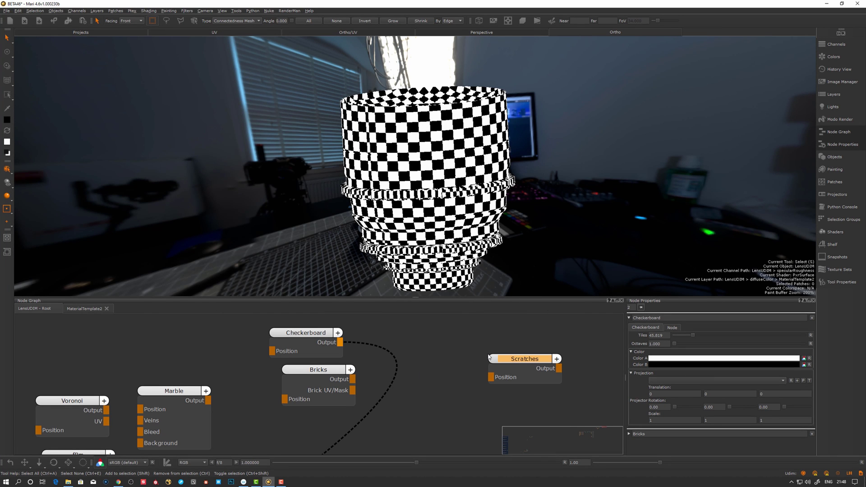
pyautogui.press('1')
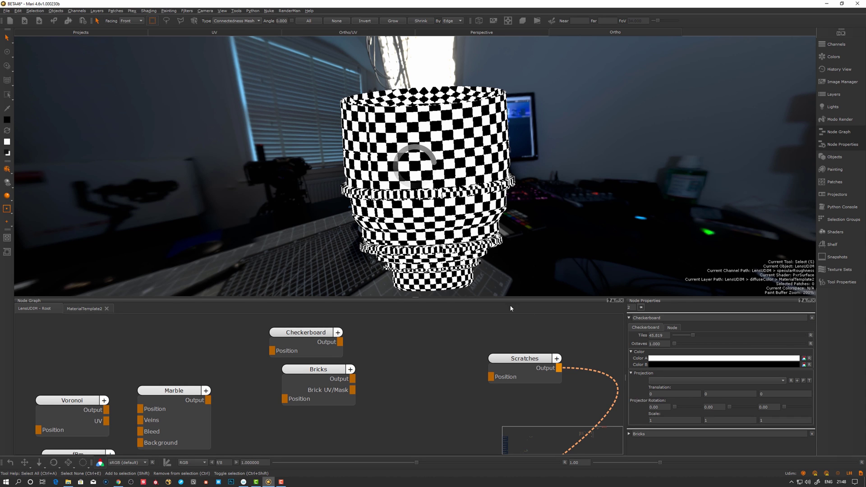
pyautogui.moveTo(528, 359); pyautogui.dragTo(502, 355)
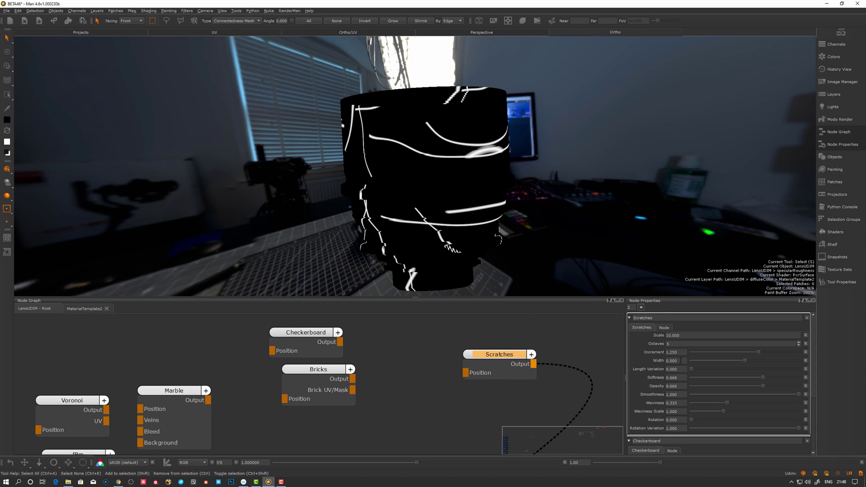
# Set the Scratches node's increment to 2.000 and its scale to 1.000
pyautogui.moveTo(760, 352); pyautogui.dragTo(799, 354)
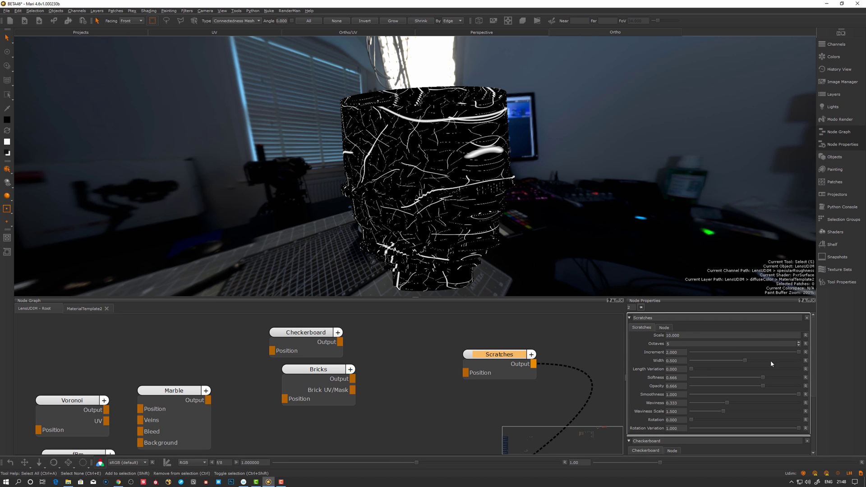
pyautogui.keyDown('alt'); pyautogui.moveTo(535, 249); pyautogui.dragTo(581, 255); pyautogui.keyUp('alt')
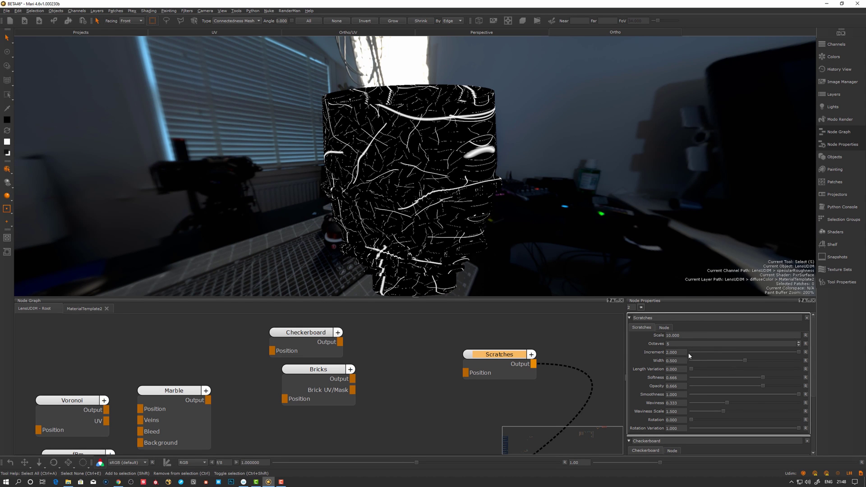
pyautogui.moveTo(674, 336); pyautogui.dragTo(650, 337)
pyautogui.write('1.00')
pyautogui.press('Return')
pyautogui.write('1')
pyautogui.press('Return')
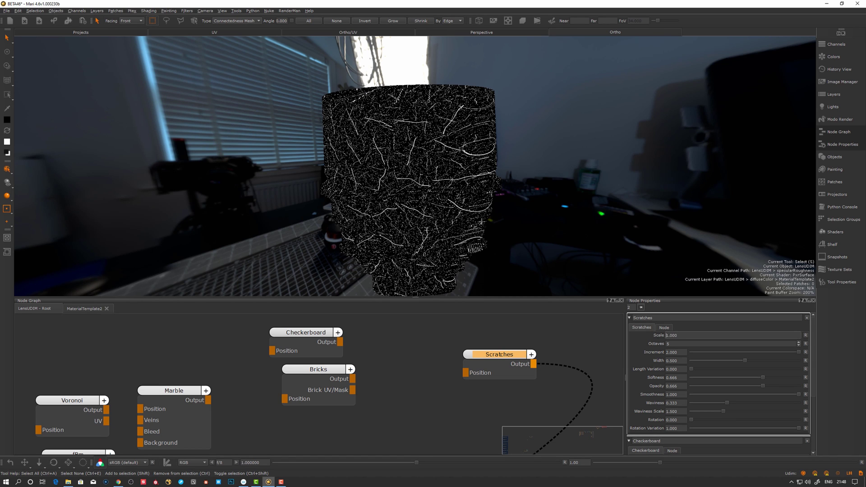
# Move the Scratches node closer to Bricks and add a Merge node fed by the Scratches output
pyautogui.keyDown('alt'); pyautogui.moveTo(417, 193); pyautogui.dragTo(496, 193, button='right'); pyautogui.keyUp('alt')
pyautogui.moveTo(423, 367); pyautogui.dragTo(435, 366)
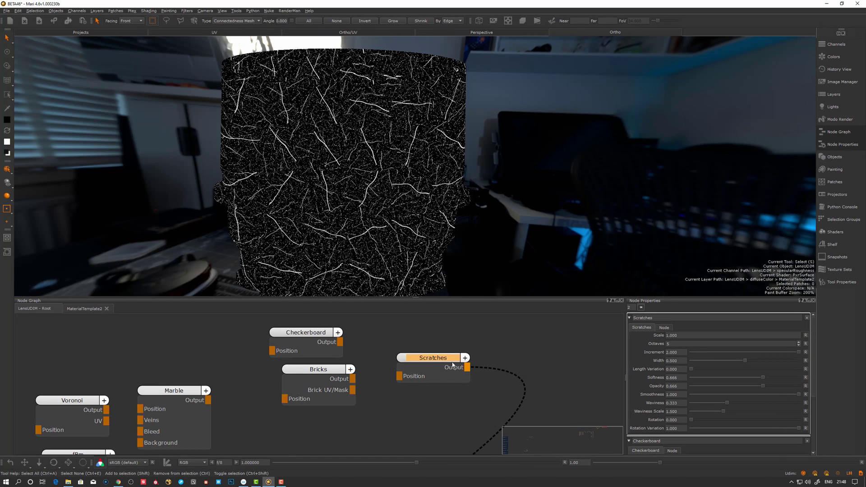
pyautogui.press('m')
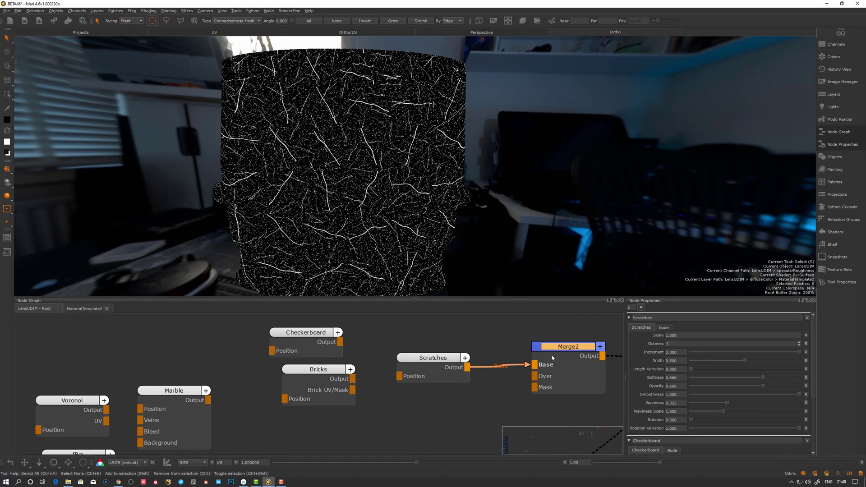
pyautogui.click(551, 353)
# Add a Cloud node below Scratches and connect its output to the Over input of Merge2
pyautogui.press('Tab')
pyautogui.write('c')
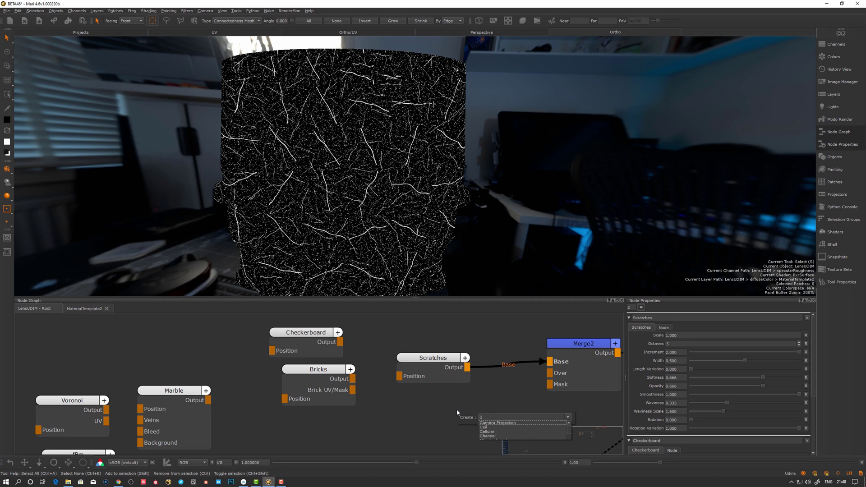
pyautogui.write('lo')
pyautogui.press('Return')
pyautogui.scroll(1, 498, 434)
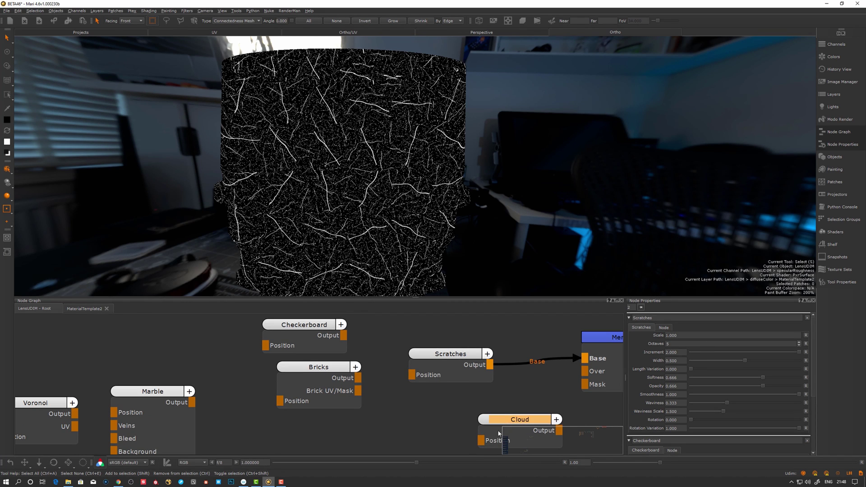
pyautogui.moveTo(502, 420); pyautogui.dragTo(419, 413)
pyautogui.moveTo(475, 423); pyautogui.dragTo(599, 352)
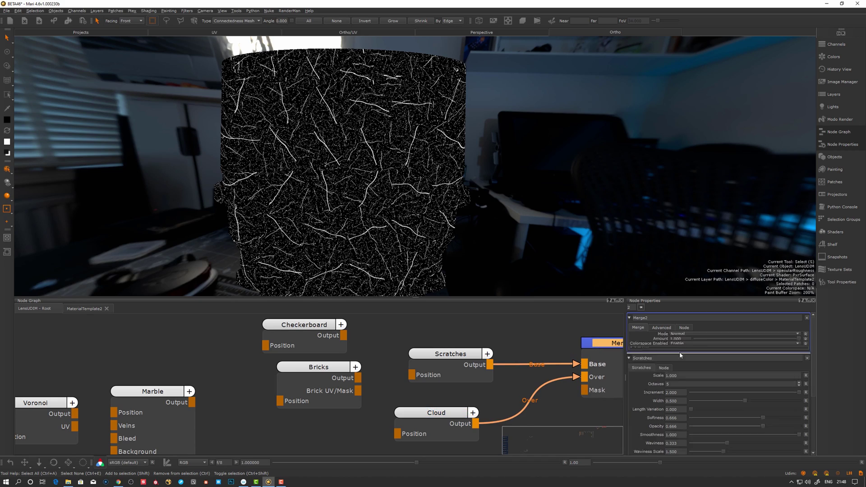
# Set Merge2's blend mode to Multiply and examine the cloud-masked scratches on the lens up close
pyautogui.click(694, 336)
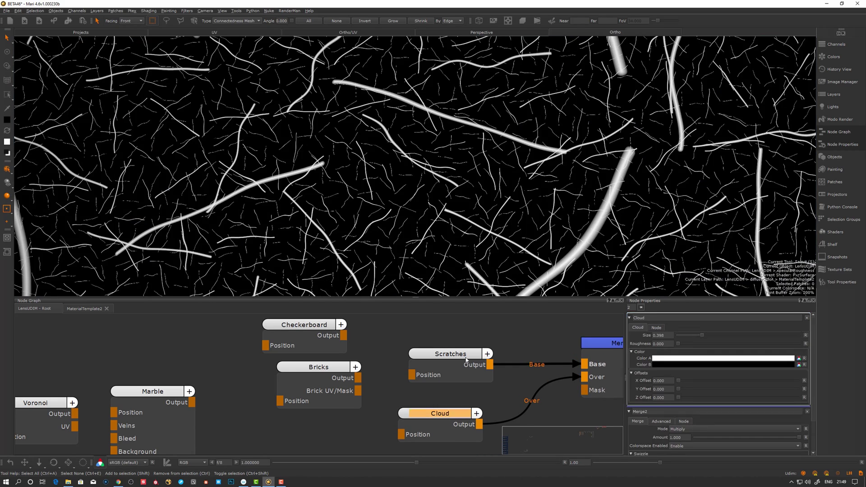
pyautogui.moveTo(465, 358); pyautogui.dragTo(460, 358)
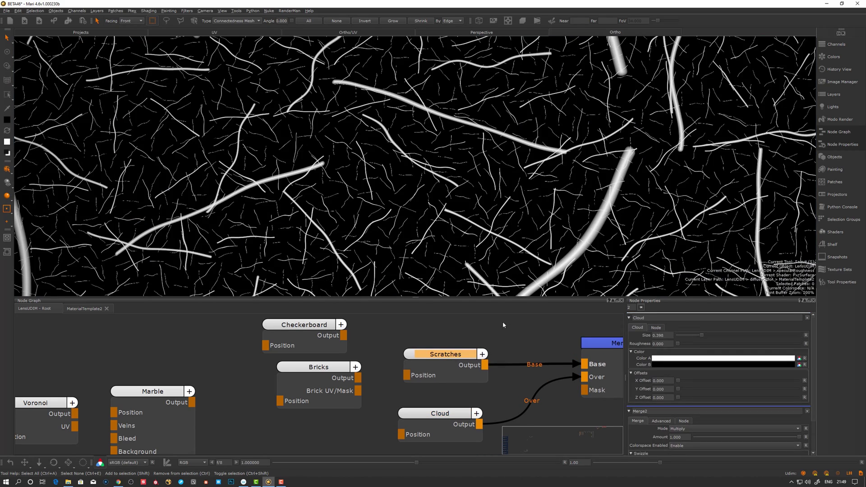
pyautogui.click(605, 346)
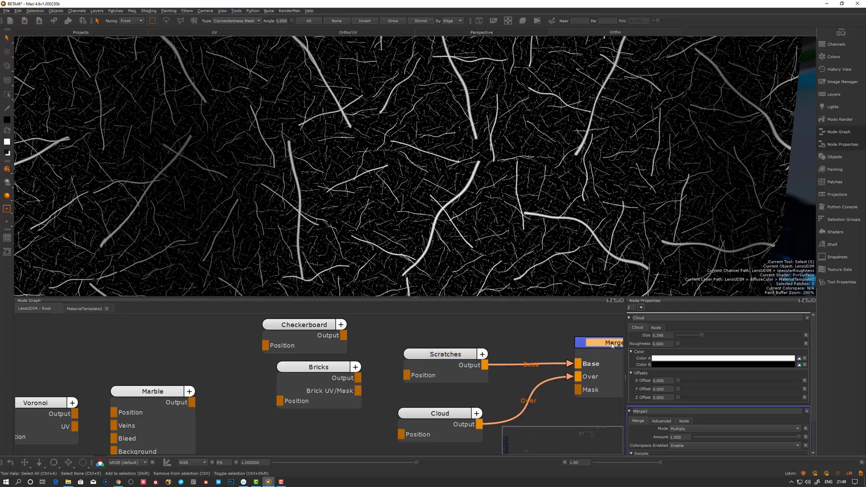
pyautogui.moveTo(606, 348); pyautogui.dragTo(446, 344, button='middle')
pyautogui.moveTo(445, 345); pyautogui.dragTo(450, 345)
pyautogui.keyDown('alt'); pyautogui.moveTo(555, 226); pyautogui.dragTo(668, 262, button='right'); pyautogui.keyUp('alt')
pyautogui.keyDown('alt'); pyautogui.moveTo(492, 243); pyautogui.dragTo(523, 251, button='right'); pyautogui.keyUp('alt')
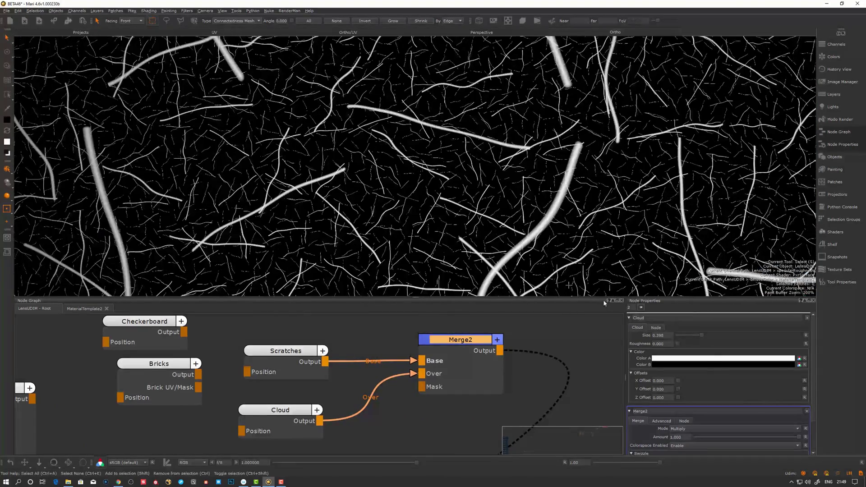
# Adjust the Scratches node to 6 octaves, softness 1.000, opacity 0.086, waviness 0.896, rotation 0.126 and rotation variation 0.579
pyautogui.click(287, 359)
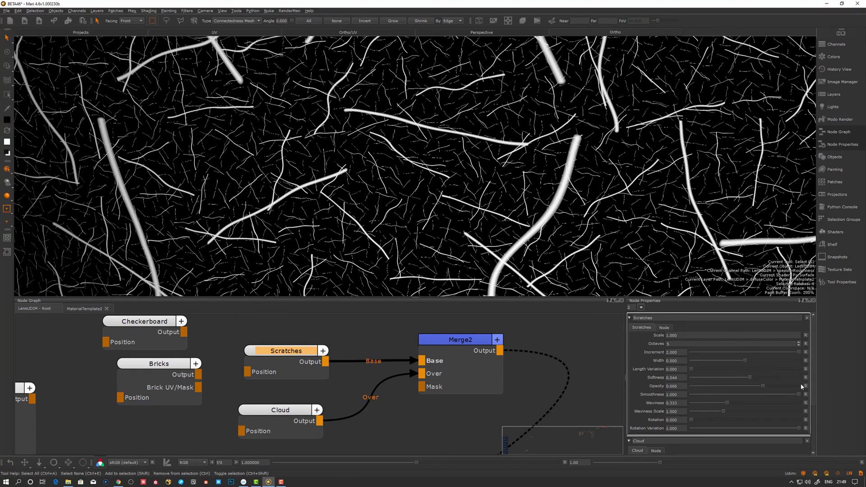
pyautogui.moveTo(750, 380); pyautogui.dragTo(819, 390)
pyautogui.moveTo(762, 385); pyautogui.dragTo(787, 402)
pyautogui.moveTo(691, 421); pyautogui.dragTo(694, 421)
pyautogui.moveTo(799, 428); pyautogui.dragTo(753, 428)
pyautogui.doubleClick(677, 344)
pyautogui.write('13')
pyautogui.moveTo(684, 337); pyautogui.dragTo(681, 341)
# Add a Weave node beside Merge2 and display its output on the lens
pyautogui.moveTo(579, 316); pyautogui.dragTo(465, 341, button='middle')
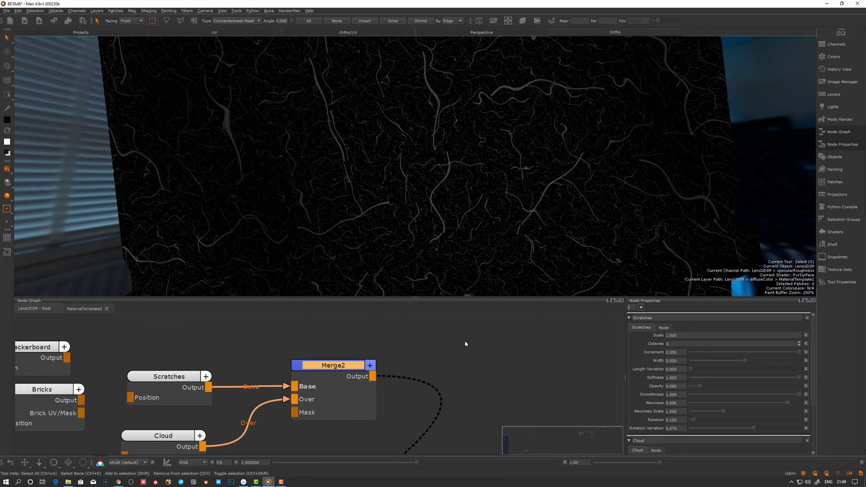
pyautogui.press('Tab')
pyautogui.write('we')
pyautogui.click(510, 353)
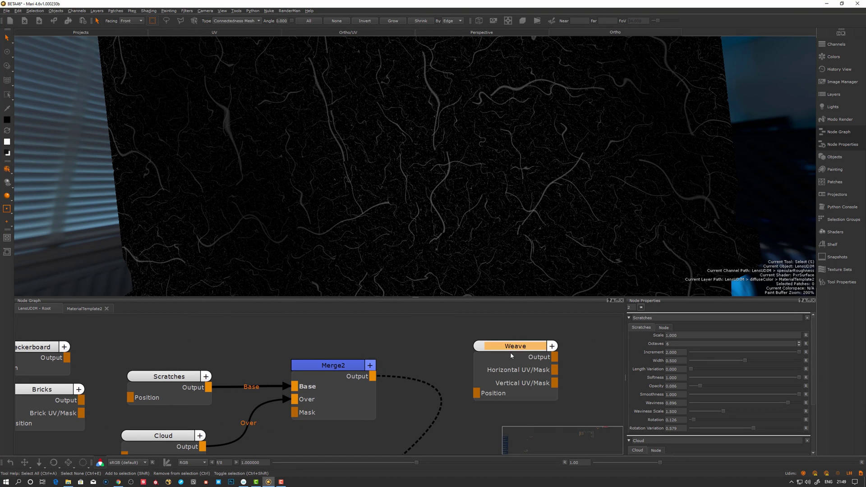
pyautogui.moveTo(512, 351); pyautogui.dragTo(503, 341)
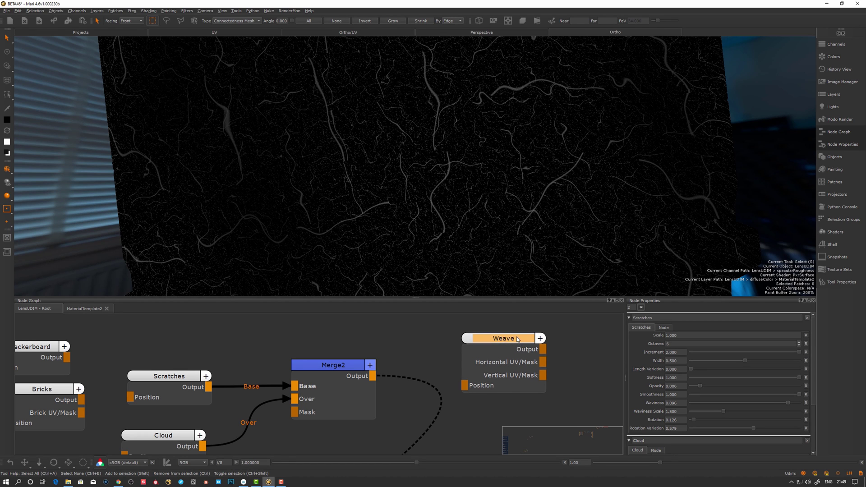
pyautogui.press('1')
pyautogui.click(524, 341)
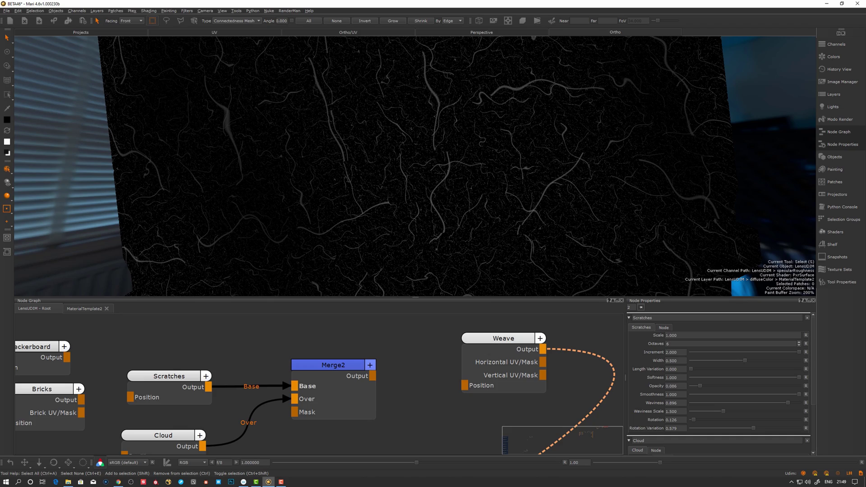
# Examine the weave pattern on the lens from several angles and open the Weave node's properties
pyautogui.keyDown('alt'); pyautogui.moveTo(519, 275); pyautogui.dragTo(496, 261); pyautogui.keyUp('alt')
pyautogui.keyDown('alt'); pyautogui.moveTo(496, 261); pyautogui.dragTo(451, 217, button='right'); pyautogui.keyUp('alt')
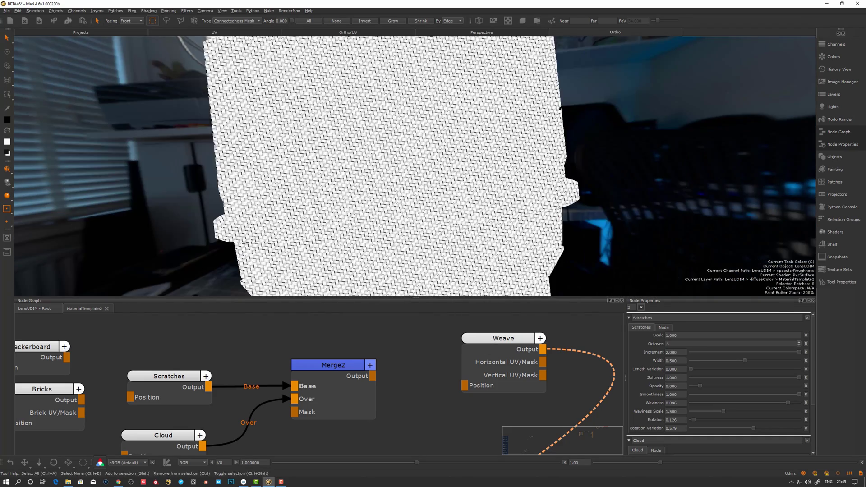
pyautogui.keyDown('alt'); pyautogui.moveTo(451, 216); pyautogui.dragTo(496, 234); pyautogui.keyUp('alt')
pyautogui.click(524, 370)
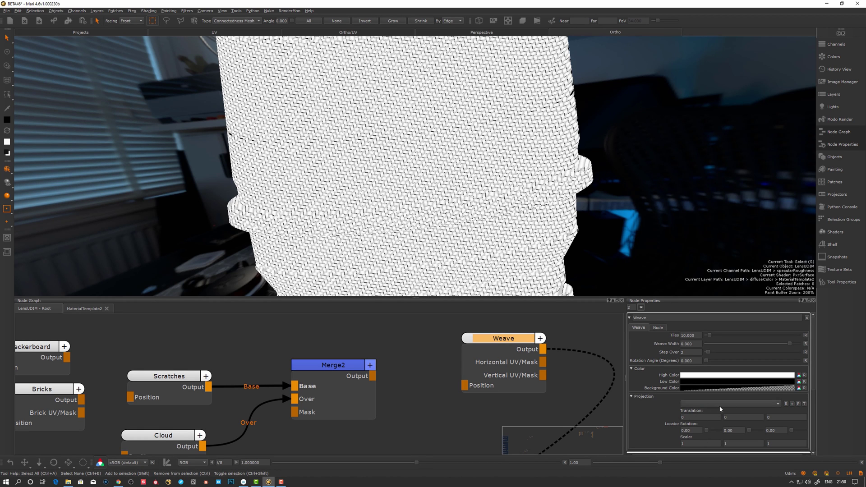
pyautogui.moveTo(812, 380)
pyautogui.mouseDown()
pyautogui.moveTo(818, 384)
pyautogui.moveTo(818, 376)
pyautogui.mouseUp()
pyautogui.keyDown('alt'); pyautogui.moveTo(505, 210); pyautogui.dragTo(460, 235); pyautogui.keyUp('alt')
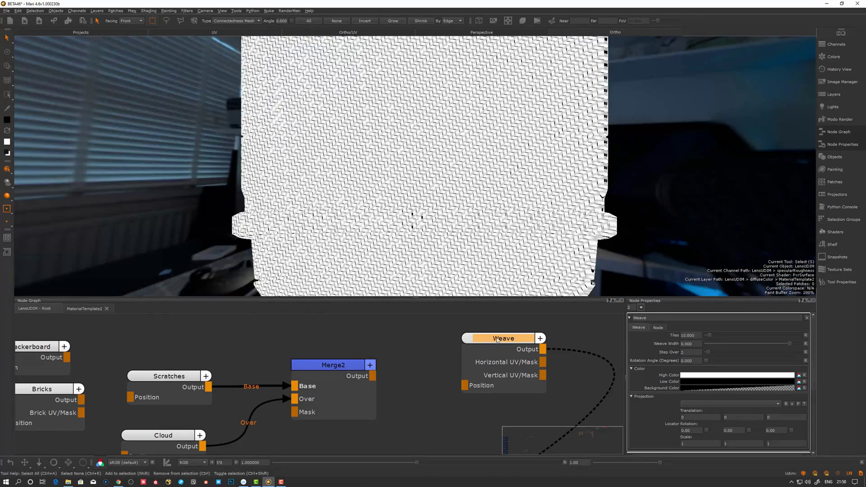
pyautogui.moveTo(495, 338); pyautogui.dragTo(487, 337)
pyautogui.keyDown('alt'); pyautogui.moveTo(504, 235); pyautogui.dragTo(480, 230); pyautogui.keyUp('alt')
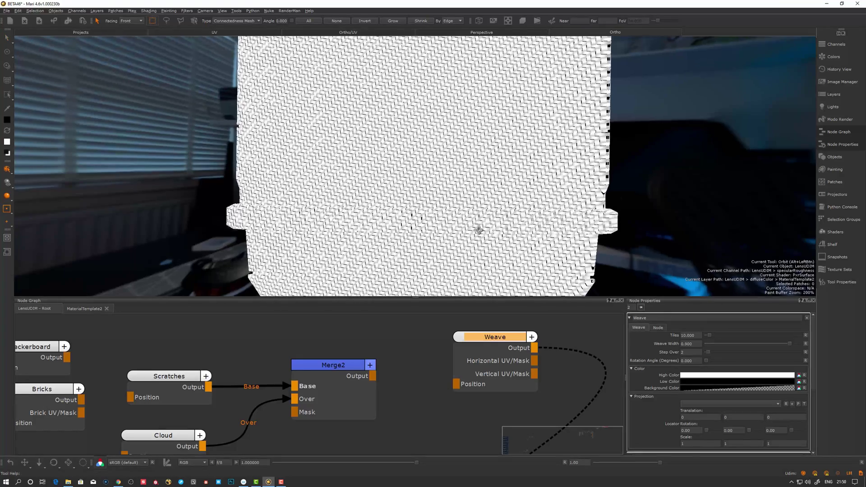
pyautogui.keyDown('alt'); pyautogui.moveTo(479, 230); pyautogui.dragTo(480, 231, button='right'); pyautogui.keyUp('alt')
pyautogui.keyDown('alt'); pyautogui.moveTo(480, 231); pyautogui.dragTo(506, 235, button='middle'); pyautogui.keyUp('alt')
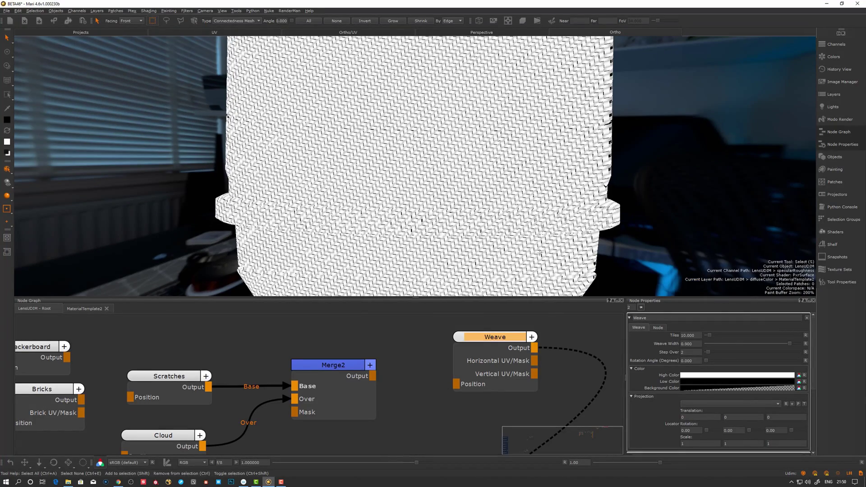
# Set the Weave node to 14.927 tiles, weave width 0.912 and step over 3, checking the pattern on the lens
pyautogui.keyDown('alt'); pyautogui.moveTo(512, 238); pyautogui.dragTo(436, 217); pyautogui.keyUp('alt')
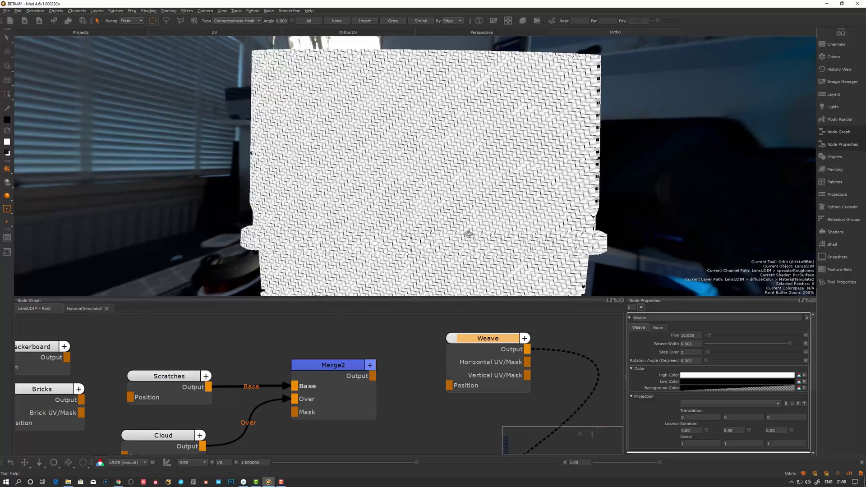
pyautogui.moveTo(467, 234)
pyautogui.keyDown('alt'); pyautogui.mouseDown()
pyautogui.moveTo(477, 242)
pyautogui.moveTo(469, 238)
pyautogui.mouseUp(); pyautogui.keyUp('alt')
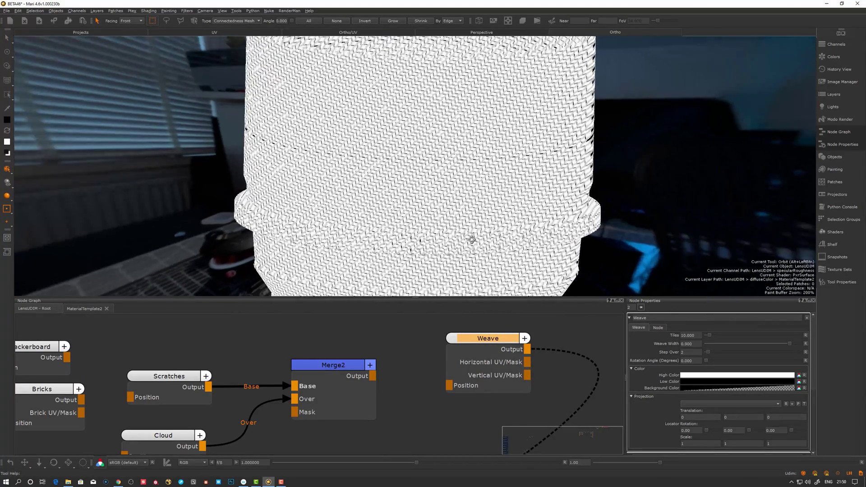
pyautogui.moveTo(485, 341); pyautogui.dragTo(478, 340)
pyautogui.keyDown('alt'); pyautogui.moveTo(447, 238); pyautogui.dragTo(424, 242); pyautogui.keyUp('alt')
pyautogui.moveTo(709, 335); pyautogui.dragTo(710, 336)
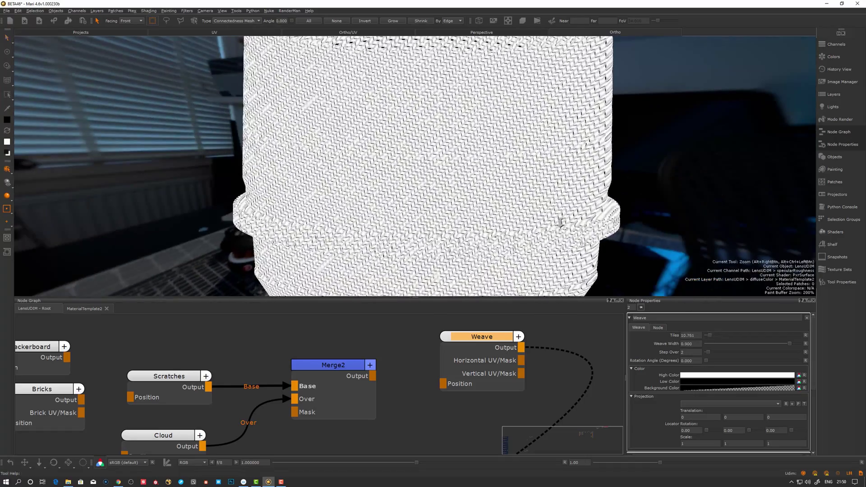
pyautogui.keyDown('alt'); pyautogui.moveTo(561, 223); pyautogui.dragTo(610, 251, button='right'); pyautogui.keyUp('alt')
pyautogui.moveTo(709, 335); pyautogui.dragTo(712, 337)
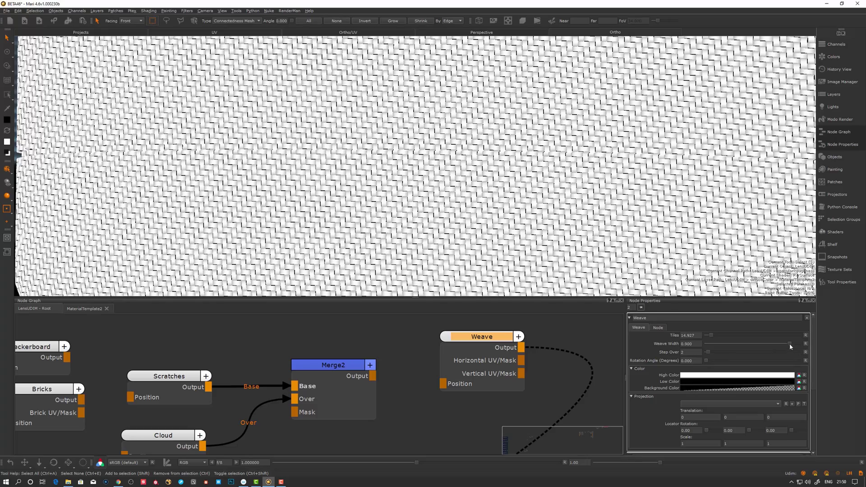
pyautogui.moveTo(789, 346)
pyautogui.mouseDown()
pyautogui.moveTo(726, 342)
pyautogui.moveTo(792, 357)
pyautogui.mouseUp()
pyautogui.moveTo(711, 355); pyautogui.dragTo(722, 353)
pyautogui.scroll(5, 463, 208)
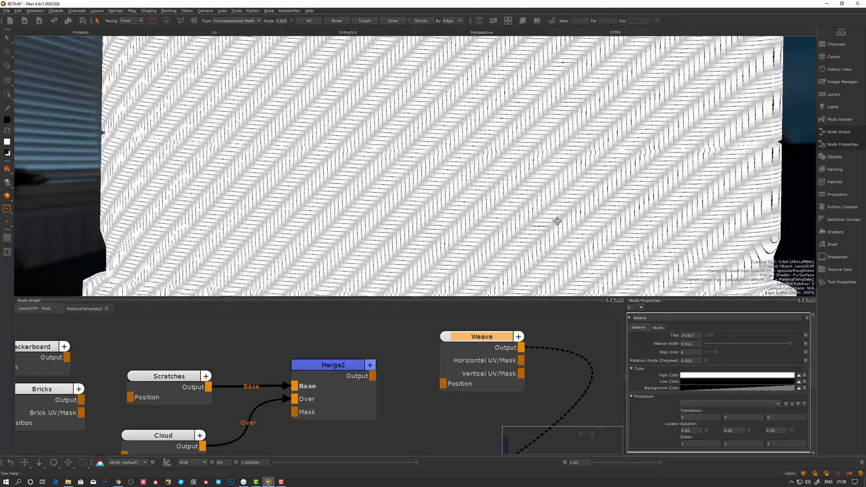
pyautogui.moveTo(715, 353); pyautogui.dragTo(709, 353)
# Display the Weave node's Horizontal UV/Mask output on the lens and view it up close
pyautogui.moveTo(487, 343); pyautogui.dragTo(480, 340)
pyautogui.press('1')
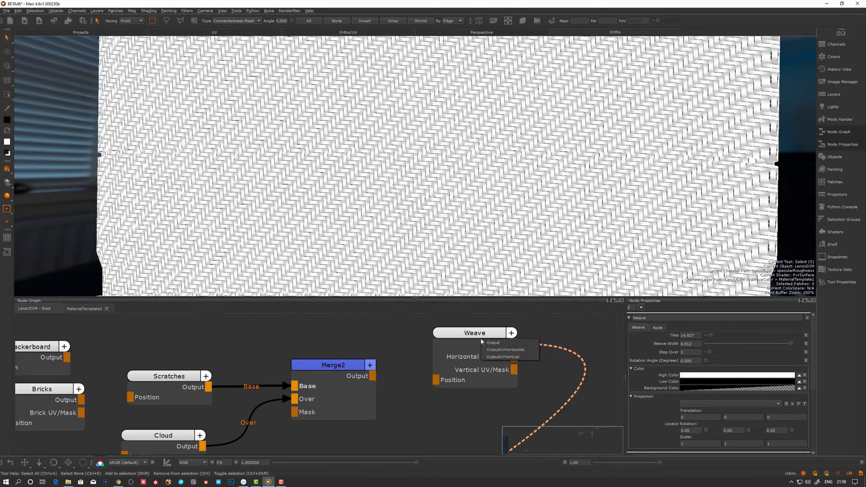
pyautogui.click(506, 353)
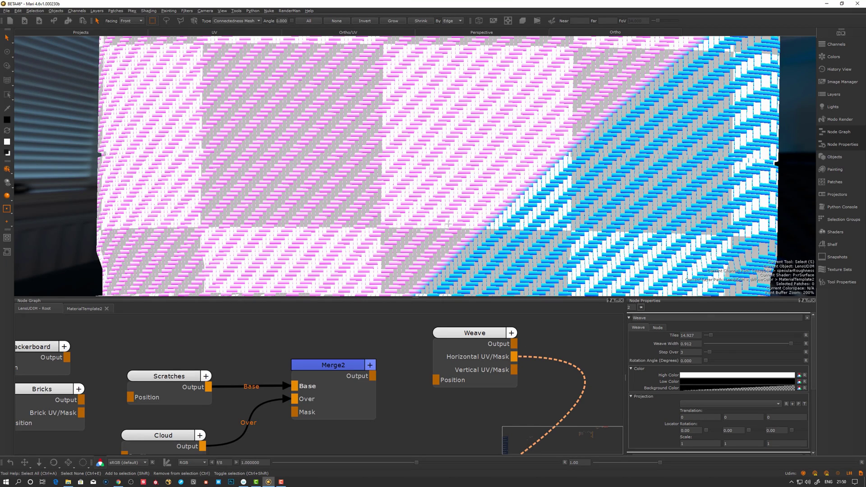
pyautogui.keyDown('alt'); pyautogui.moveTo(506, 220); pyautogui.dragTo(533, 237, button='right'); pyautogui.keyUp('alt')
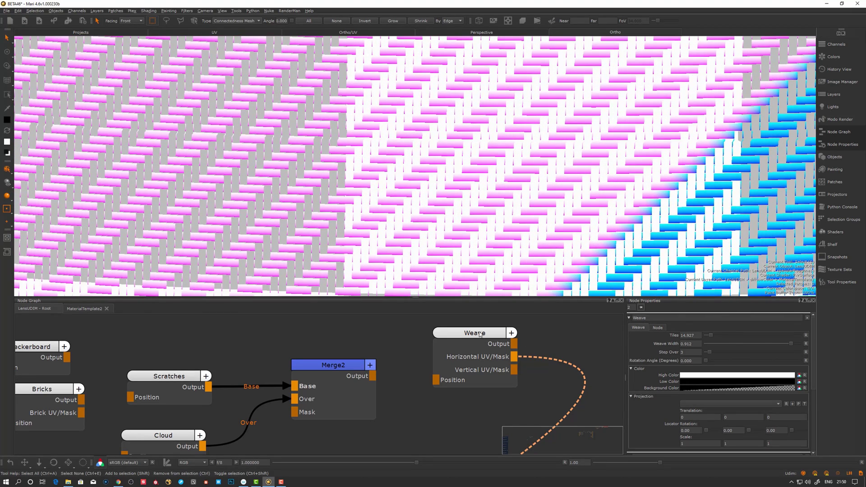
# Display the Weave node's Vertical UV/Mask output on the lens and examine its strands up close
pyautogui.click(480, 333)
pyautogui.press('1')
pyautogui.click(502, 349)
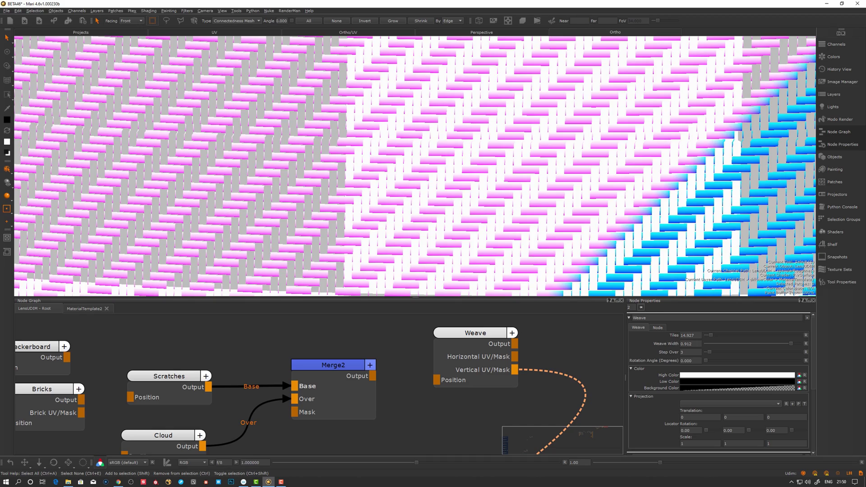
pyautogui.scroll(-5, 500, 224)
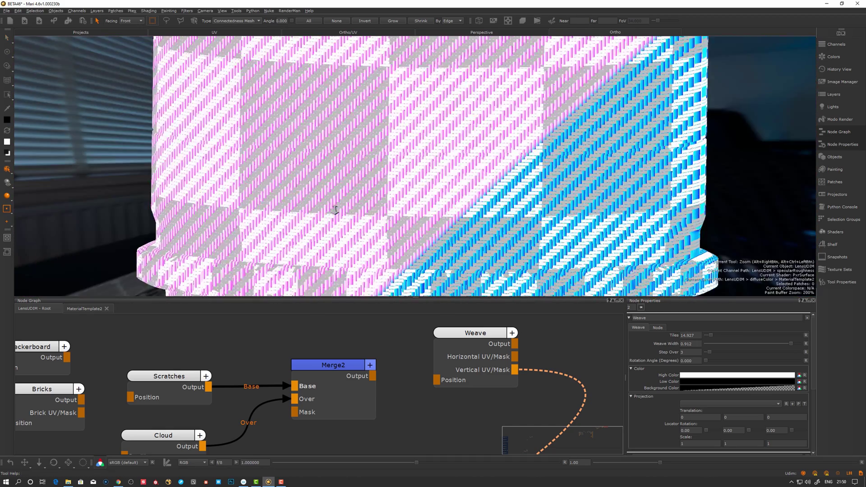
pyautogui.scroll(4, 502, 225)
pyautogui.scroll(6, 501, 224)
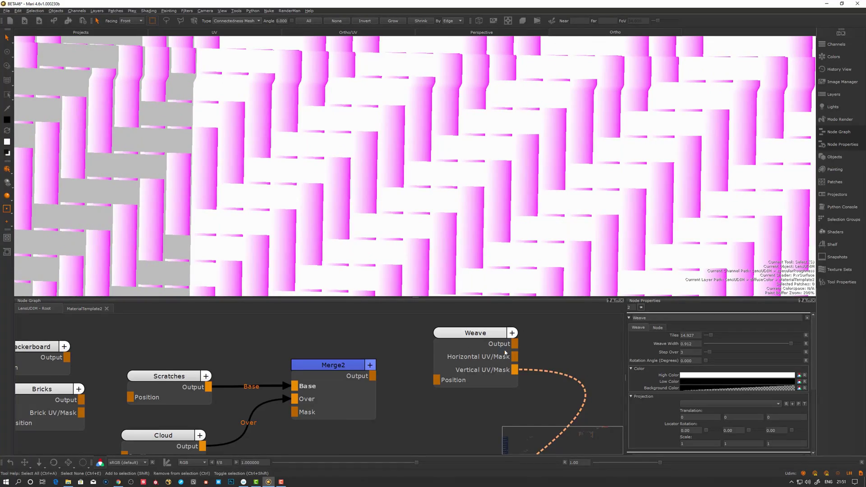
# Examine the vertical mask from other angles and switch the lens display back to the Weave node's main output
pyautogui.click(505, 353)
pyautogui.moveTo(505, 353); pyautogui.dragTo(498, 349)
pyautogui.keyDown('alt'); pyautogui.moveTo(517, 295); pyautogui.dragTo(388, 222, button='right'); pyautogui.keyUp('alt')
pyautogui.keyDown('alt'); pyautogui.moveTo(387, 222); pyautogui.dragTo(439, 172); pyautogui.keyUp('alt')
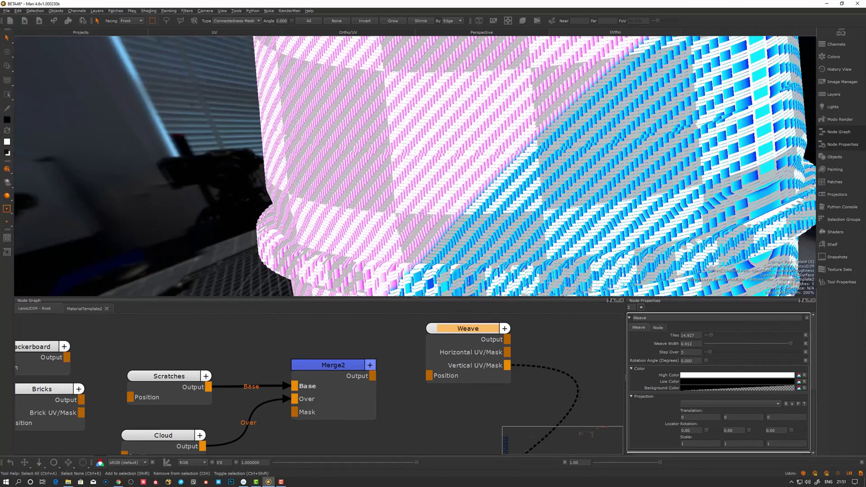
pyautogui.keyDown('alt'); pyautogui.moveTo(440, 171); pyautogui.dragTo(421, 222, button='right'); pyautogui.keyUp('alt')
pyautogui.keyDown('alt'); pyautogui.moveTo(421, 222); pyautogui.dragTo(469, 252); pyautogui.keyUp('alt')
pyautogui.press('1')
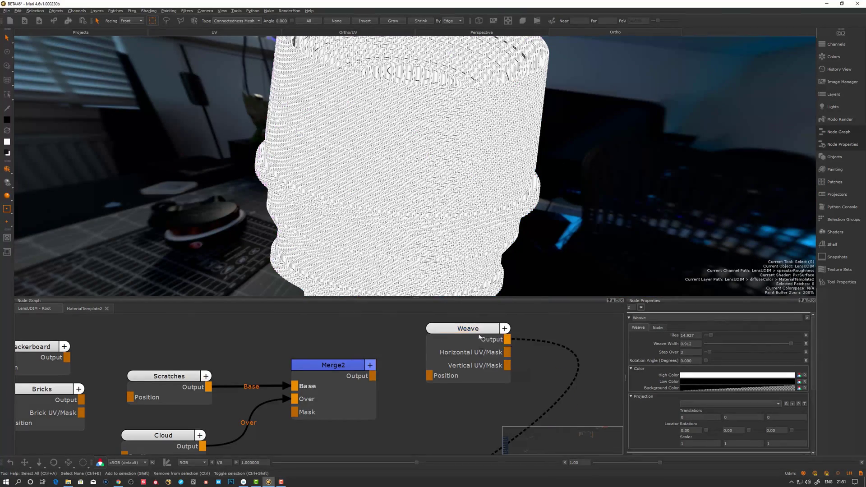
# Move the Weave node above Merge2 and make room in the graph for more nodes
pyautogui.moveTo(480, 330); pyautogui.dragTo(324, 316)
pyautogui.scroll(-5, 406, 338)
pyautogui.moveTo(438, 362); pyautogui.dragTo(402, 354, button='middle')
pyautogui.scroll(3, 402, 357)
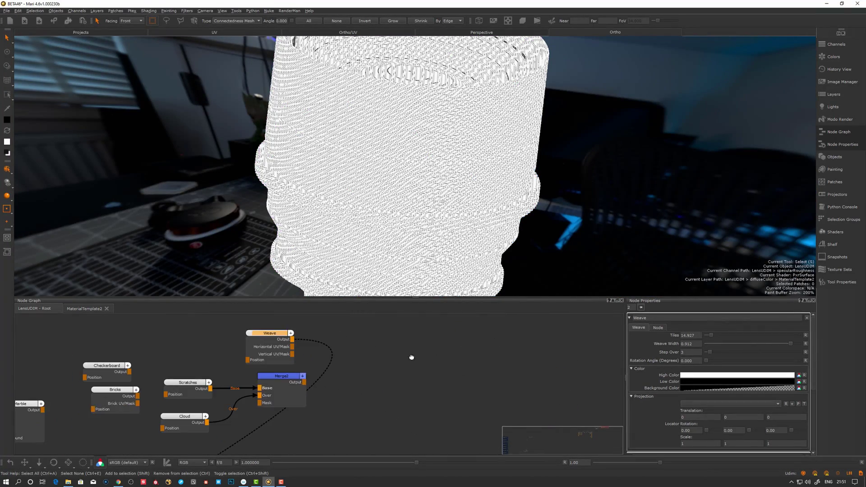
# Review which Math nodes are available for creation in the node graph, without adding one
pyautogui.rightClick(405, 342)
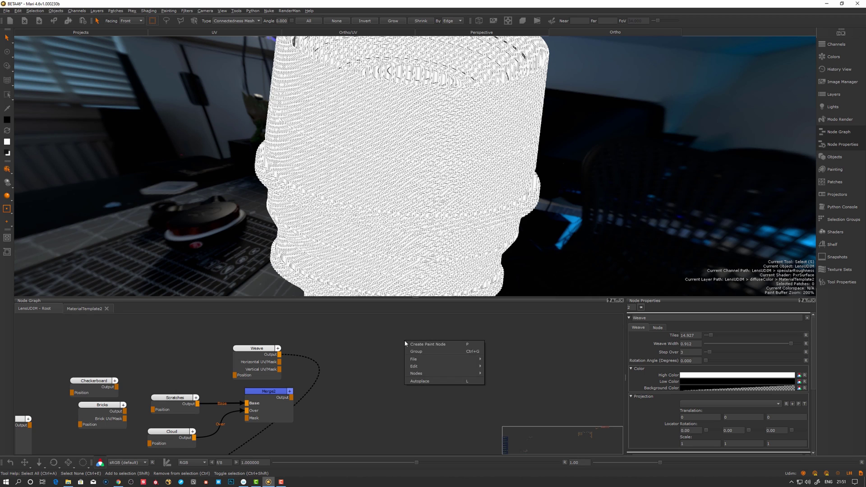
pyautogui.moveTo(422, 377)
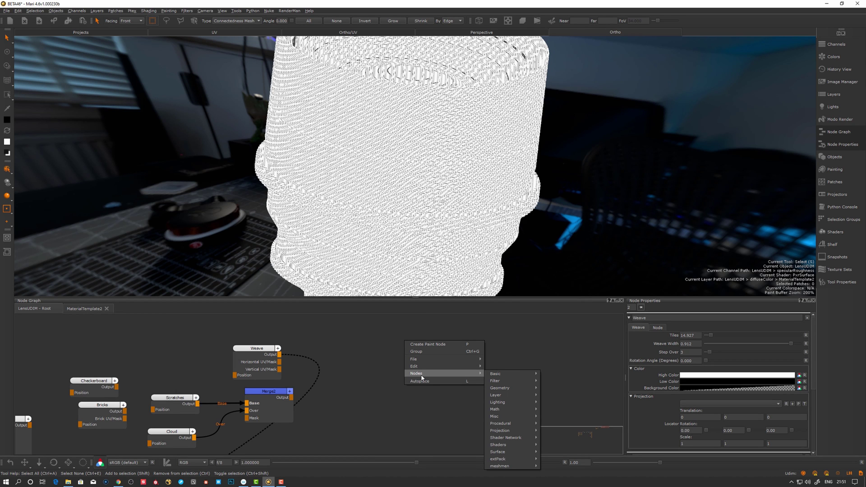
pyautogui.moveTo(511, 413)
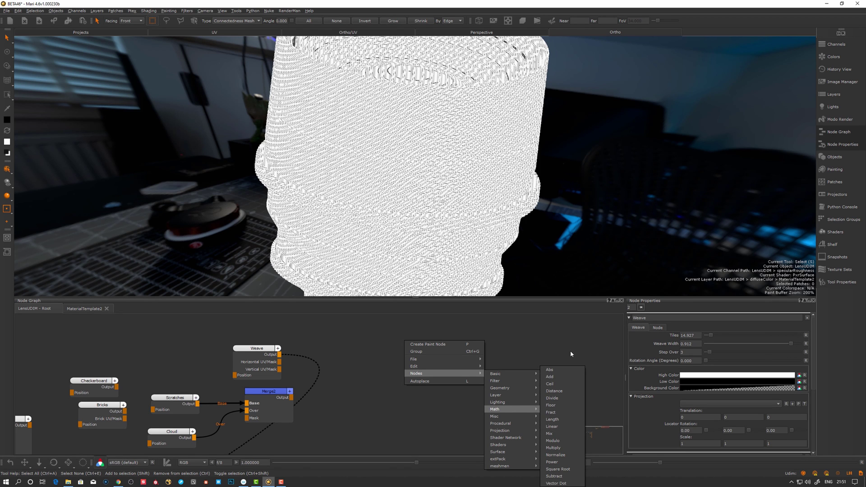
pyautogui.moveTo(464, 376)
pyautogui.click(415, 419)
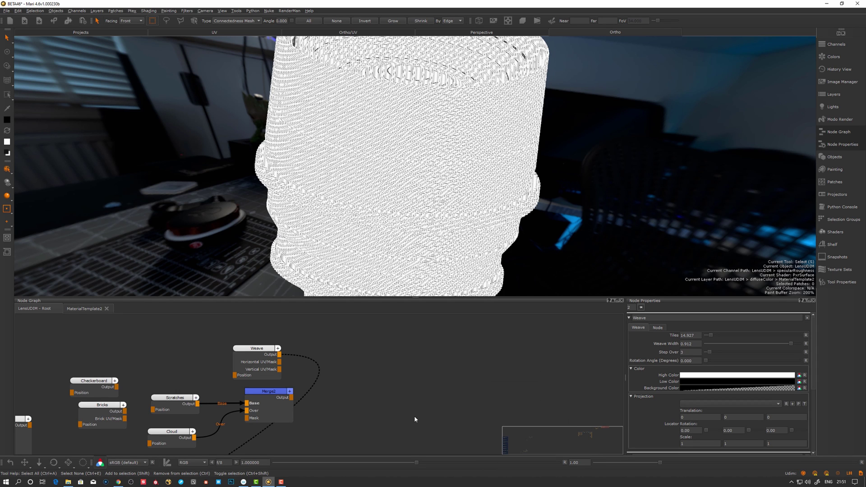
# Open Merge2's properties to examine its swizzle channel settings, then view the weave on the lens from other angles
pyautogui.moveTo(418, 380); pyautogui.dragTo(414, 387, button='middle')
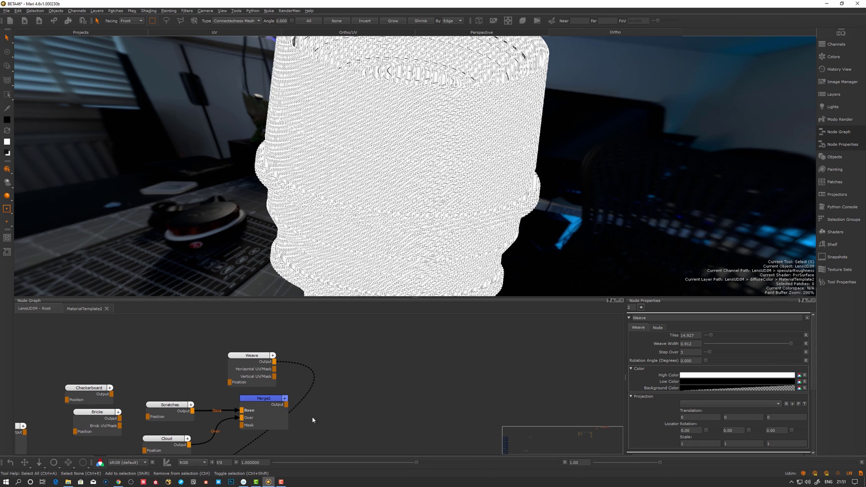
pyautogui.click(266, 399)
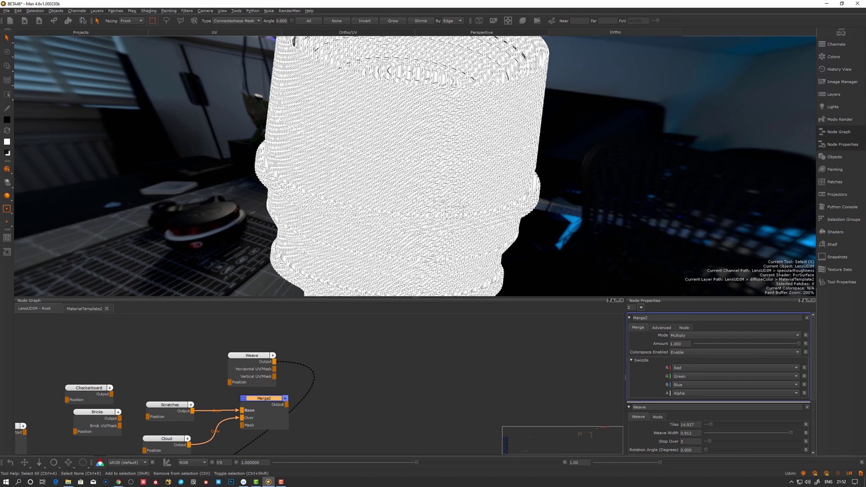
pyautogui.keyDown('alt'); pyautogui.moveTo(605, 195); pyautogui.dragTo(591, 205); pyautogui.keyUp('alt')
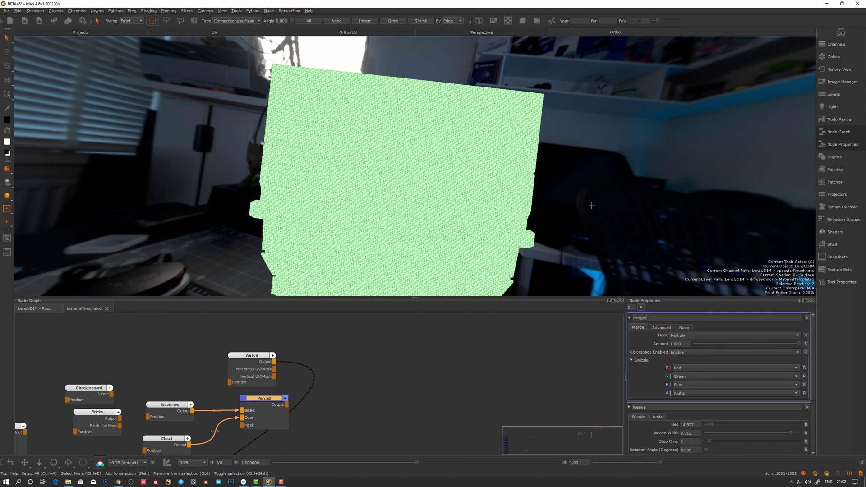
pyautogui.moveTo(259, 401); pyautogui.dragTo(254, 402)
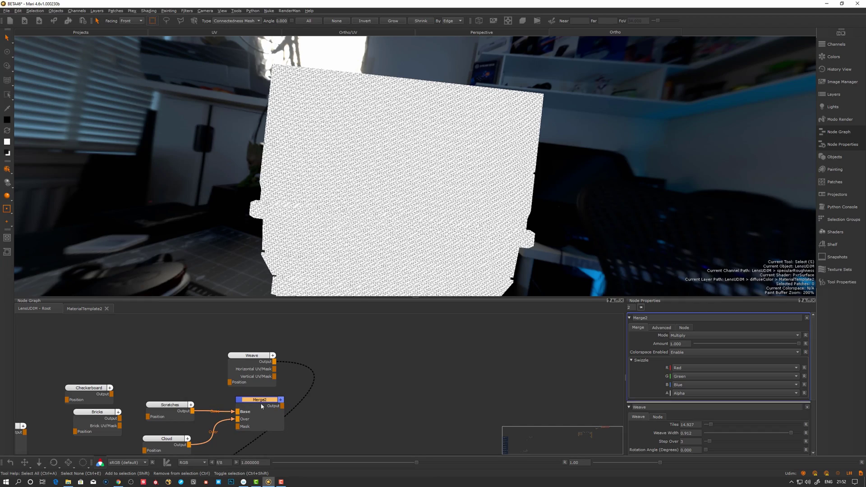
pyautogui.keyDown('alt'); pyautogui.moveTo(431, 240); pyautogui.dragTo(426, 242, button='right'); pyautogui.keyUp('alt')
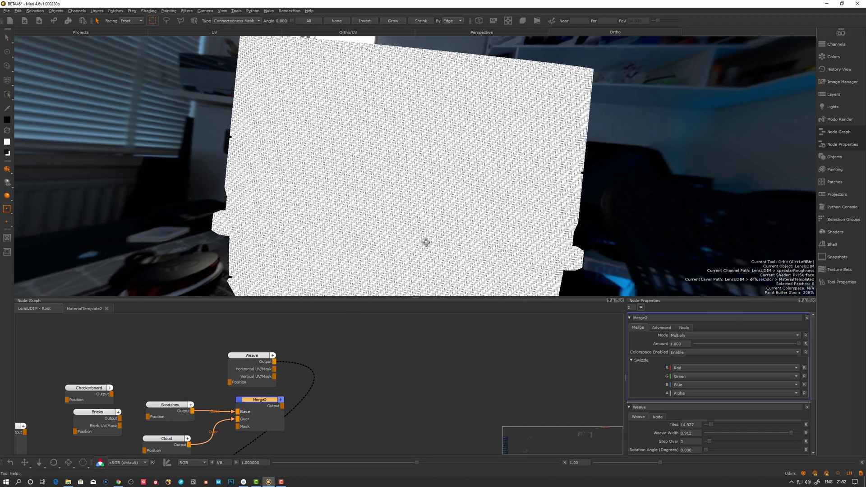
pyautogui.keyDown('alt'); pyautogui.moveTo(405, 241); pyautogui.dragTo(416, 236); pyautogui.keyUp('alt')
pyautogui.click(396, 329)
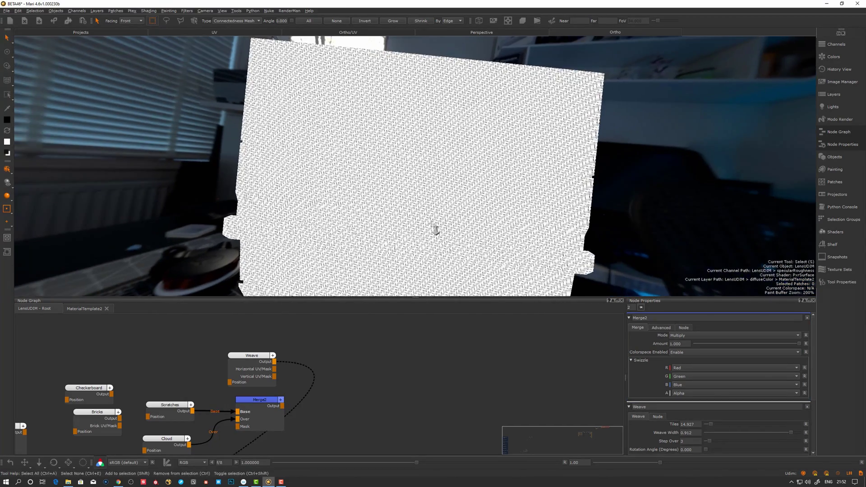
pyautogui.scroll(2, 435, 230)
# Add a Vector Split node in the empty graph area beside the Weave node
pyautogui.hotkey('alt', 'Tab')
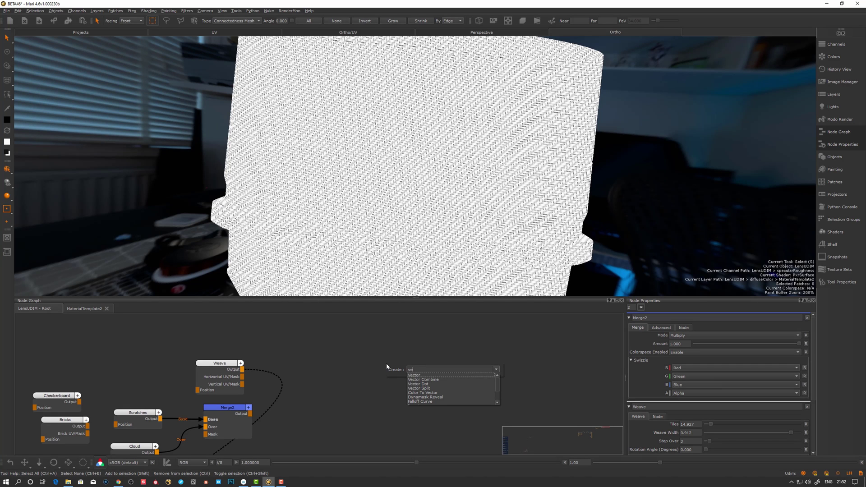
pyautogui.press('Down')
pyautogui.press('Down')
pyautogui.press('Down')
pyautogui.press('Down')
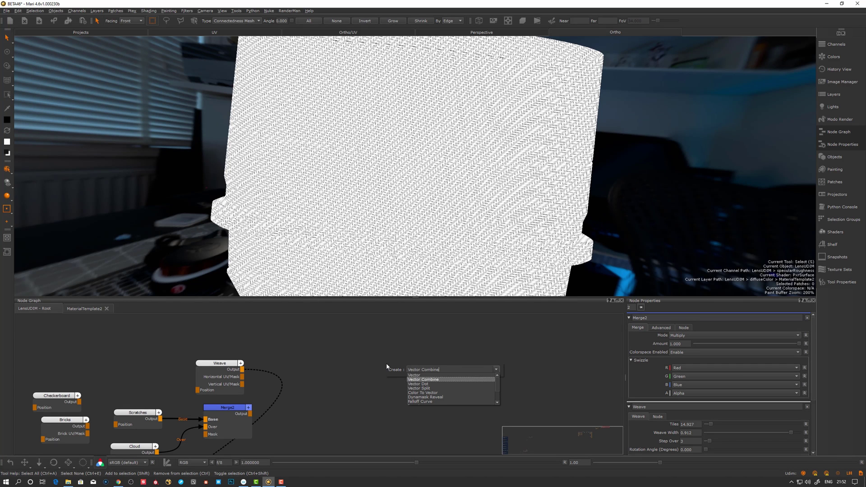
pyautogui.press('Return')
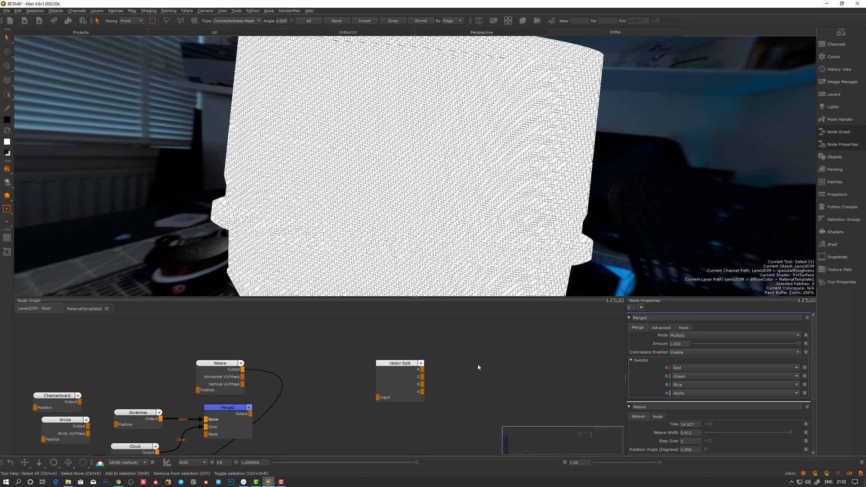
# Add a Vector Combine node and place it just beyond the Vector Split node
pyautogui.press('Tab')
pyautogui.write('ve')
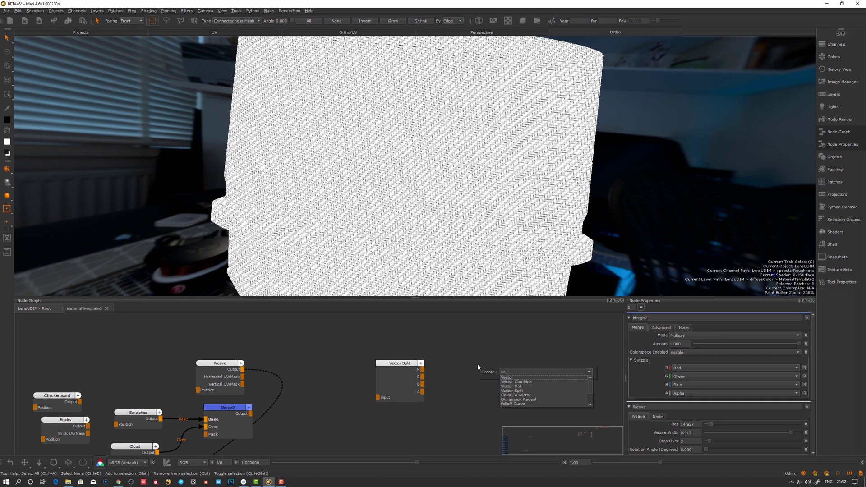
pyautogui.press('Down')
pyautogui.press('Down')
pyautogui.press('Return')
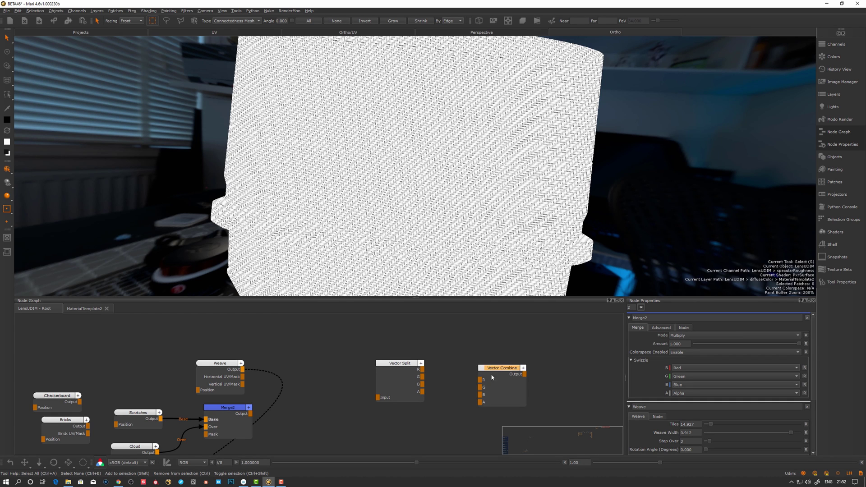
pyautogui.moveTo(495, 372); pyautogui.dragTo(466, 355)
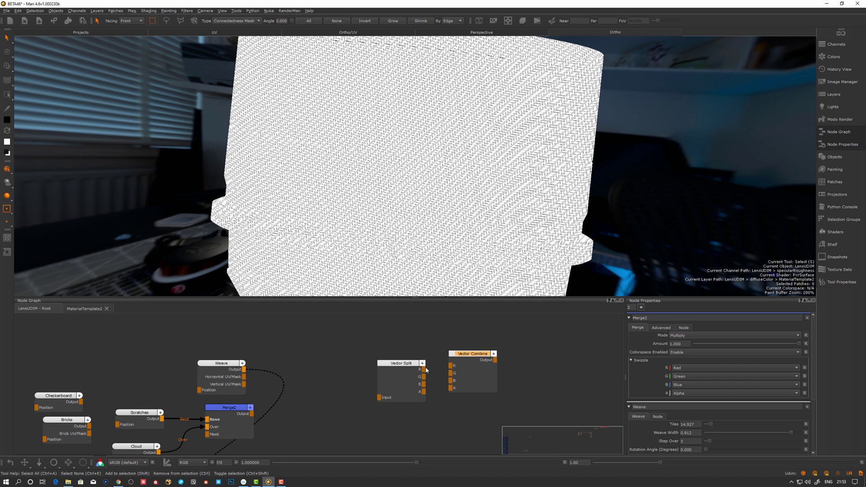
# Place a Height As Normal node between the Weave and Vector Split nodes and tidy the Weave node's position
pyautogui.moveTo(387, 380); pyautogui.dragTo(367, 363)
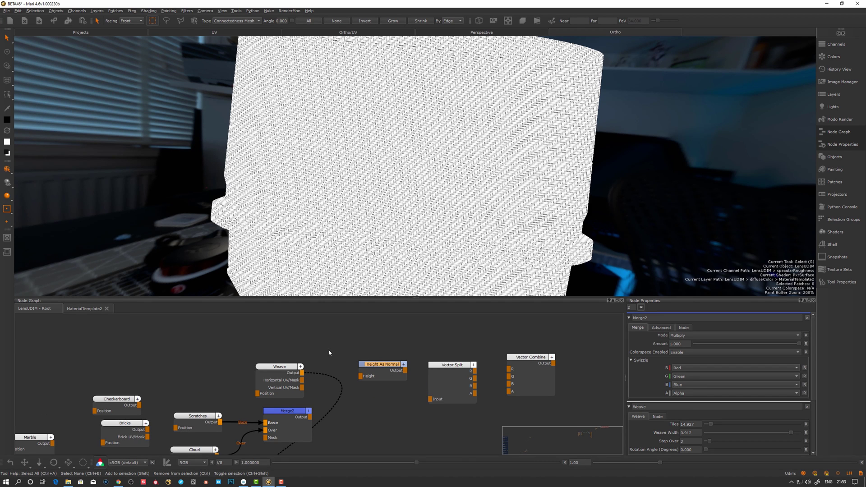
pyautogui.moveTo(293, 360); pyautogui.dragTo(294, 350, button='middle')
pyautogui.moveTo(287, 357); pyautogui.dragTo(280, 352)
pyautogui.click(221, 358)
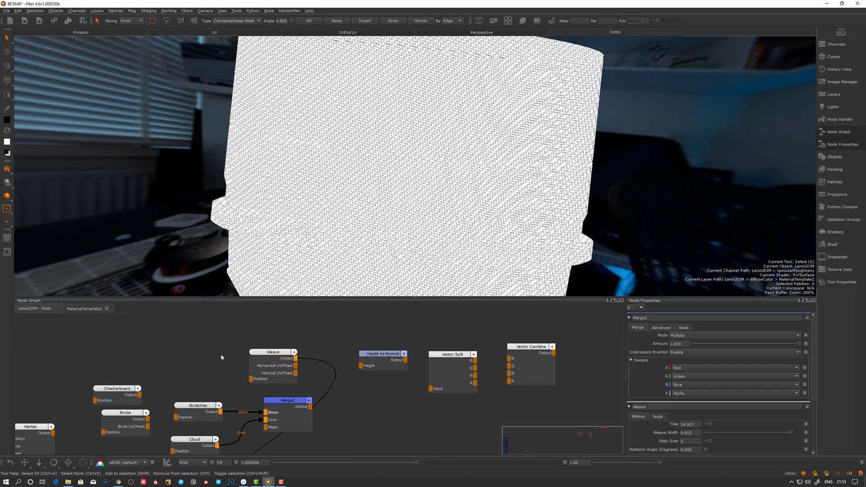
# Add a Cloud node above Weave and connect its output to the Height input of Height As Normal
pyautogui.moveTo(220, 357); pyautogui.dragTo(231, 377, button='middle')
pyautogui.press('Tab')
pyautogui.write('clou')
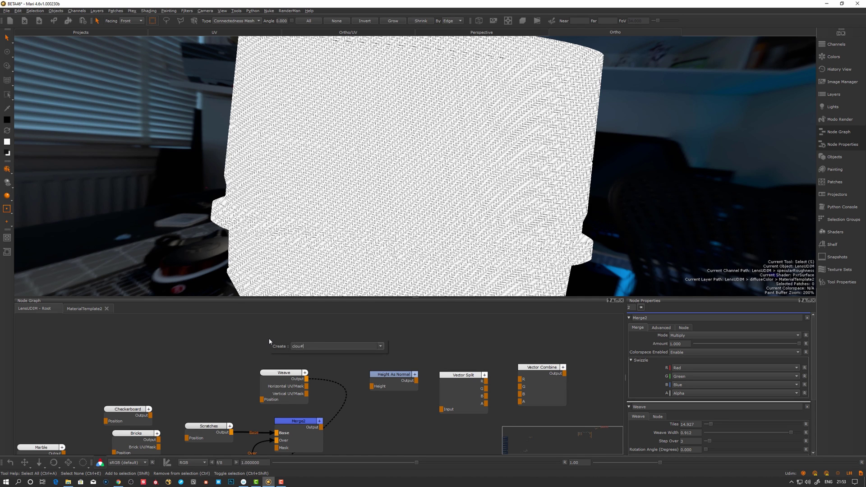
pyautogui.press('Return')
pyautogui.moveTo(285, 349); pyautogui.dragTo(379, 378)
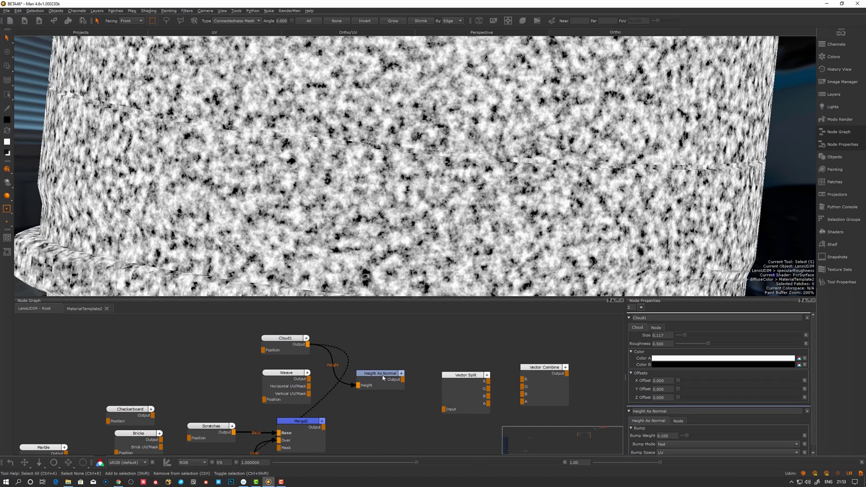
# Display the Height As Normal output on the lens and inspect the normal pattern
pyautogui.press('v')
pyautogui.moveTo(382, 376); pyautogui.dragTo(378, 374)
pyautogui.keyDown('alt'); pyautogui.moveTo(438, 247); pyautogui.dragTo(409, 228); pyautogui.keyUp('alt')
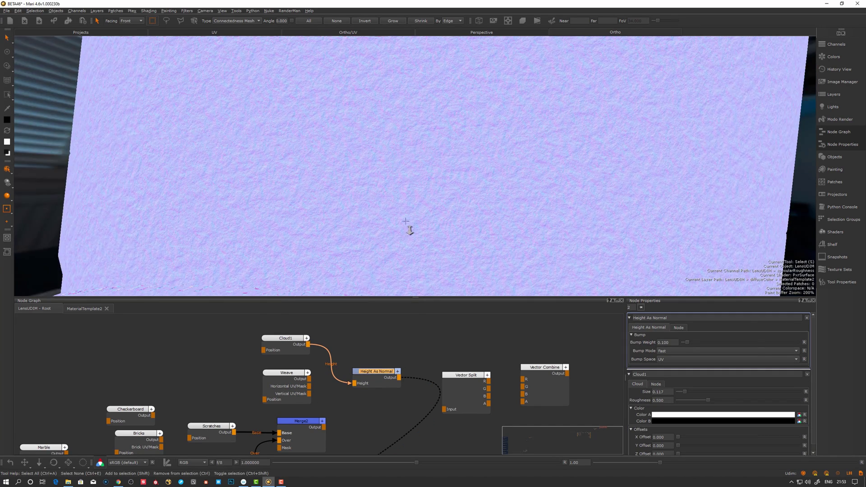
# Connect Height As Normal to Vector Split's input, wire its R, G, B and A outputs to Vector Combine's matching inputs, and align the nodes
pyautogui.keyDown('alt'); pyautogui.moveTo(409, 229); pyautogui.dragTo(409, 246, button='right'); pyautogui.keyUp('alt')
pyautogui.moveTo(396, 384); pyautogui.dragTo(388, 386)
pyautogui.keyDown('alt'); pyautogui.moveTo(391, 228); pyautogui.dragTo(399, 288, button='right'); pyautogui.keyUp('alt')
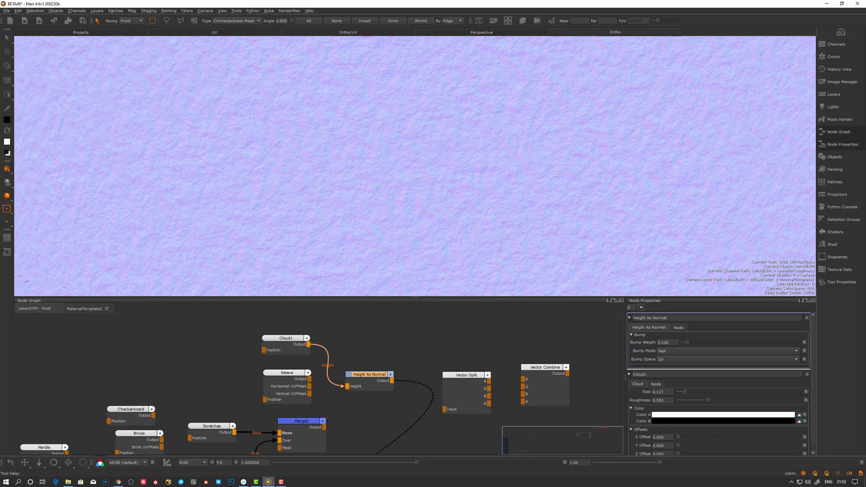
pyautogui.keyDown('alt'); pyautogui.moveTo(440, 246); pyautogui.dragTo(408, 275, button='middle'); pyautogui.keyUp('alt')
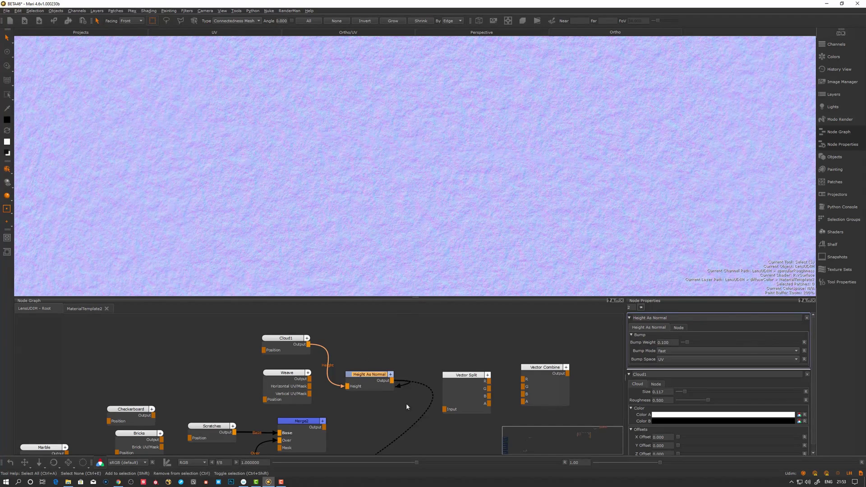
pyautogui.moveTo(456, 396); pyautogui.dragTo(490, 373)
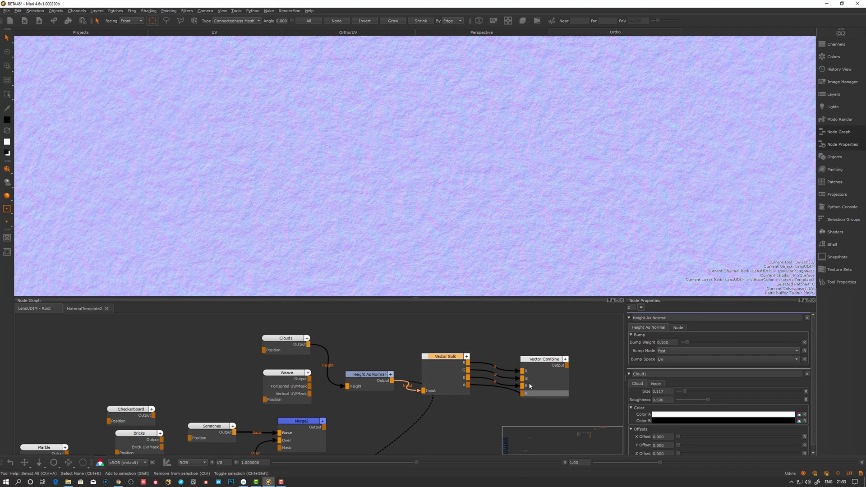
pyautogui.moveTo(529, 386); pyautogui.dragTo(535, 365)
pyautogui.moveTo(446, 365); pyautogui.dragTo(428, 359)
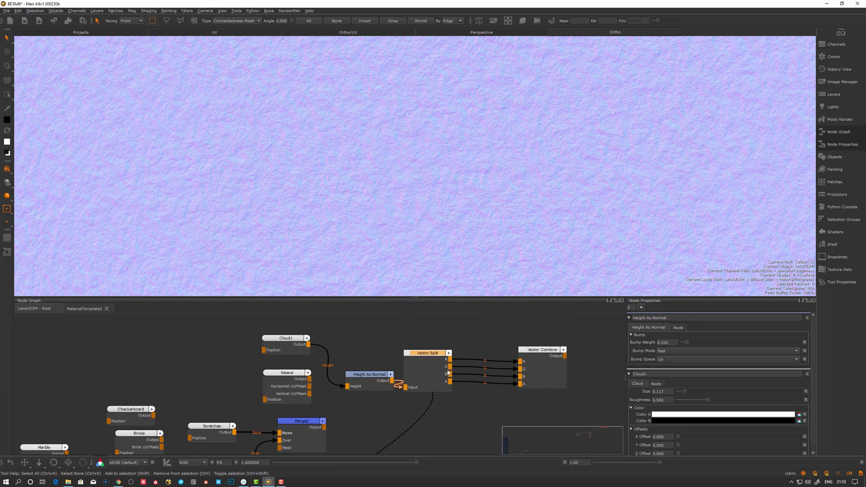
pyautogui.moveTo(535, 356); pyautogui.dragTo(536, 354)
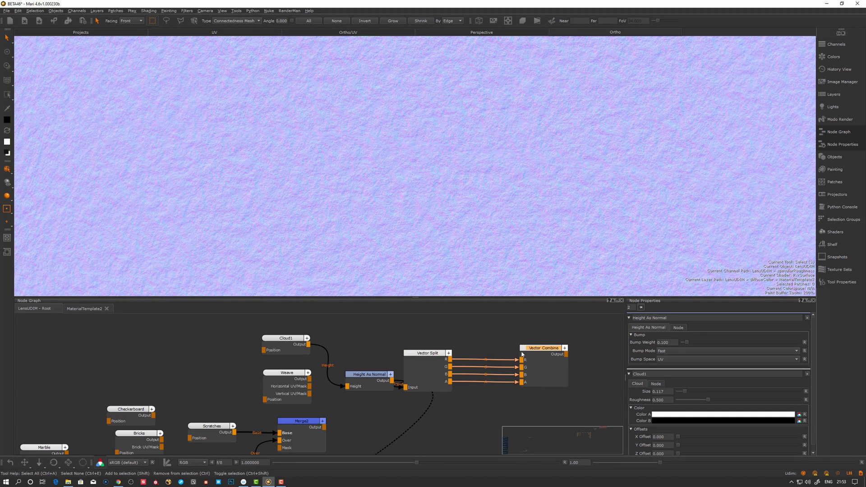
# Display the Vector Combine output on the lens and spread the Vector Combine and Vector Split nodes farther along the graph
pyautogui.moveTo(563, 367); pyautogui.dragTo(498, 368, button='middle')
pyautogui.press('1')
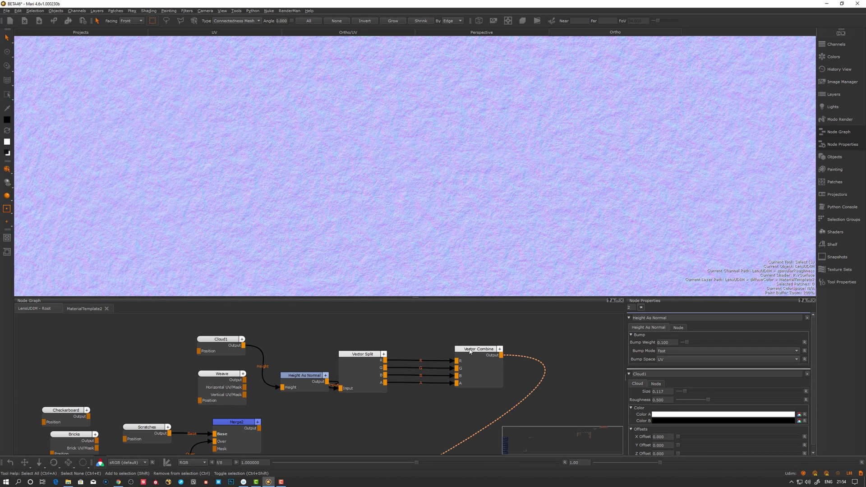
pyautogui.moveTo(470, 351); pyautogui.dragTo(494, 353)
pyautogui.moveTo(369, 356); pyautogui.dragTo(391, 359)
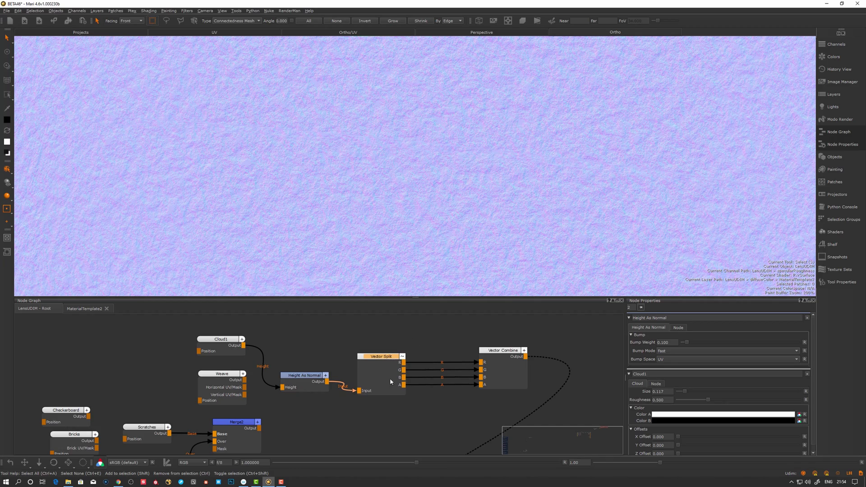
# Inspect only the R channel of the normal pattern on the lens, then restore the RGB channel display
pyautogui.click(192, 462)
pyautogui.click(186, 465)
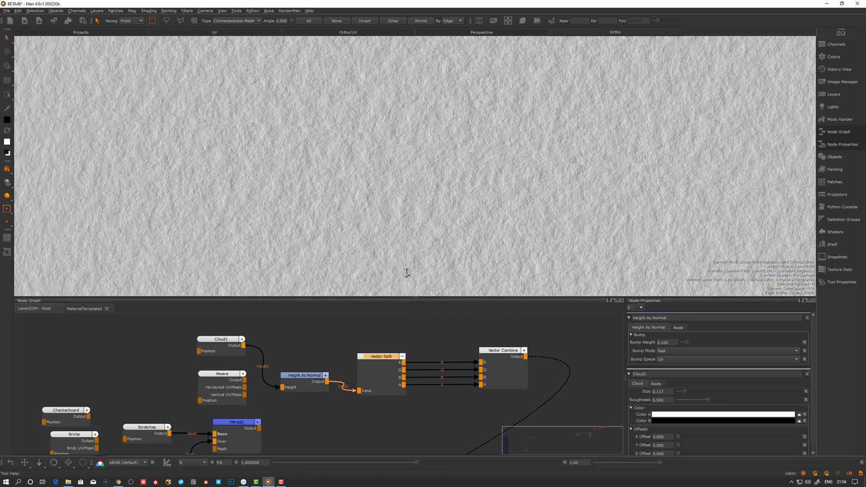
pyautogui.moveTo(366, 369); pyautogui.dragTo(365, 367)
pyautogui.click(192, 462)
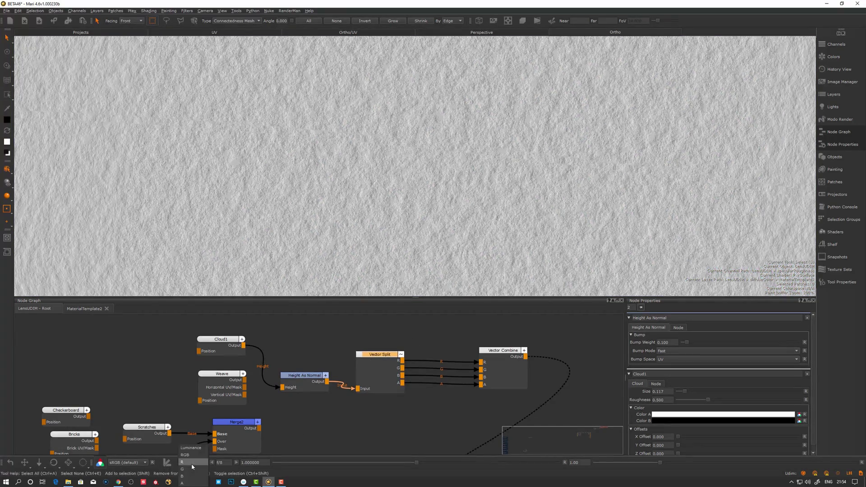
pyautogui.click(191, 455)
# Add a Multiply math node above the split-to-combine wires and connect Vector Split's R output to its A input
pyautogui.moveTo(399, 327); pyautogui.dragTo(379, 344, button='middle')
pyautogui.rightClick(384, 336)
pyautogui.moveTo(397, 369)
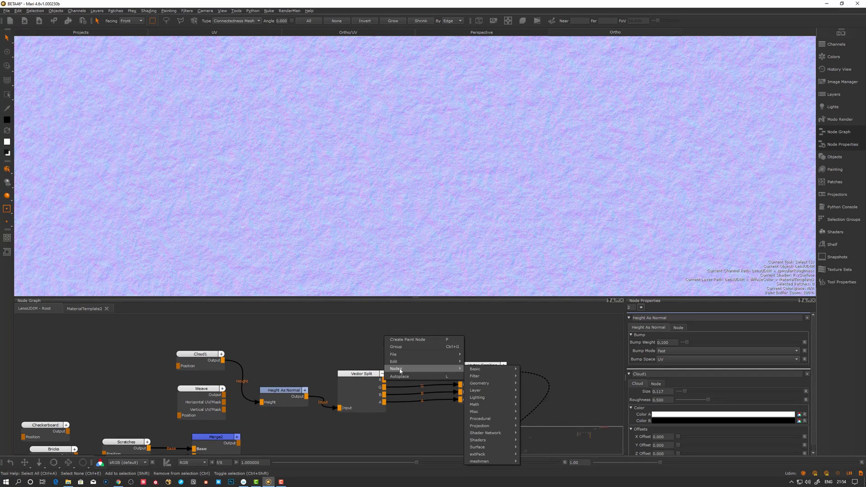
pyautogui.moveTo(478, 407)
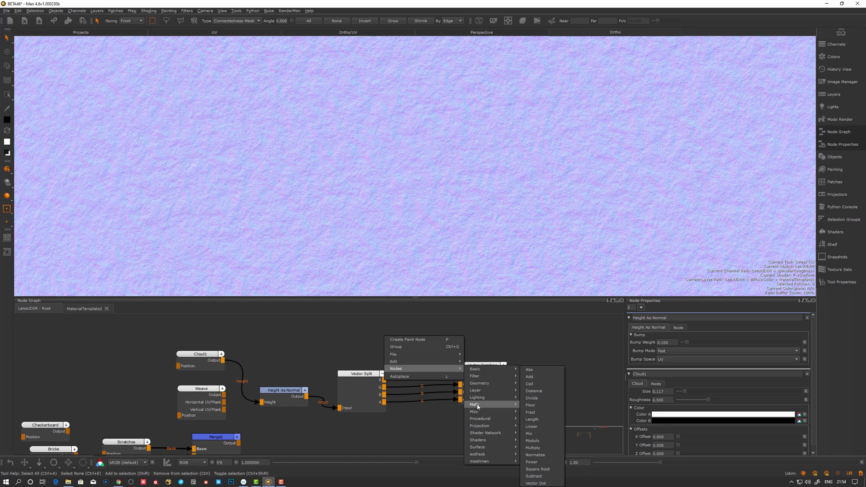
pyautogui.click(537, 448)
pyautogui.moveTo(402, 344); pyautogui.dragTo(430, 335)
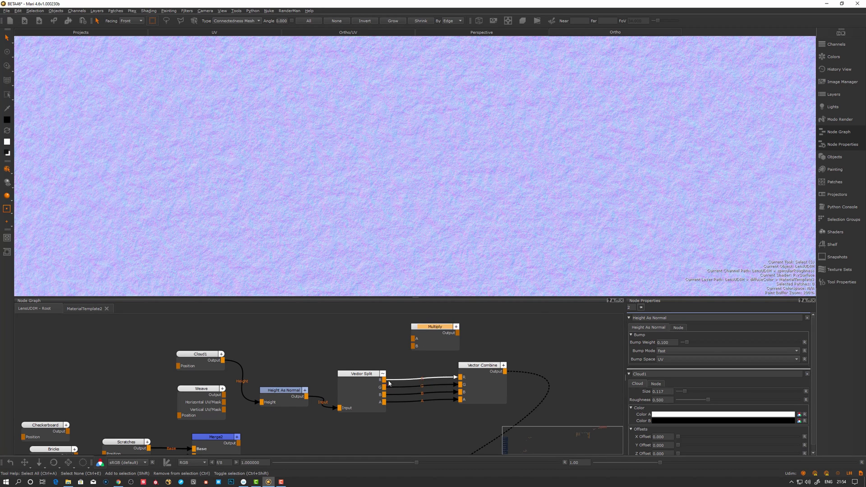
pyautogui.moveTo(385, 380); pyautogui.dragTo(413, 339)
# Add a Constant node feeding Multiply's B input and connect the Multiply output to Vector Combine's R input
pyautogui.press('Tab')
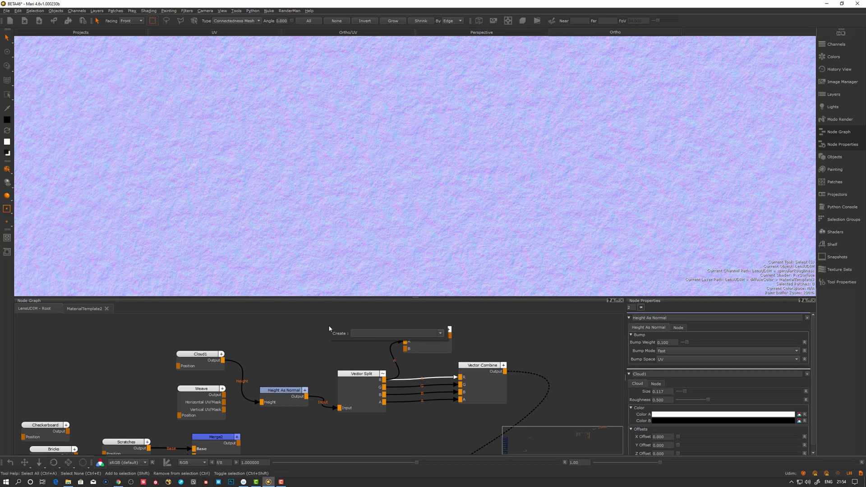
pyautogui.write('co')
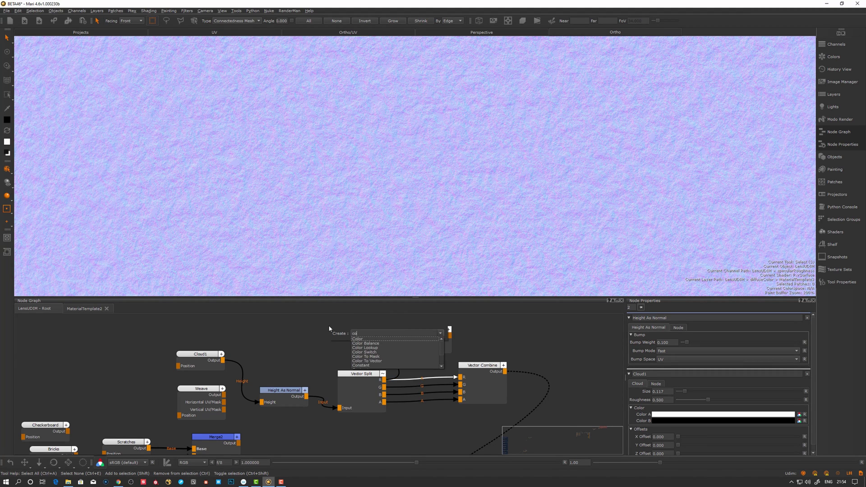
pyautogui.click(415, 365)
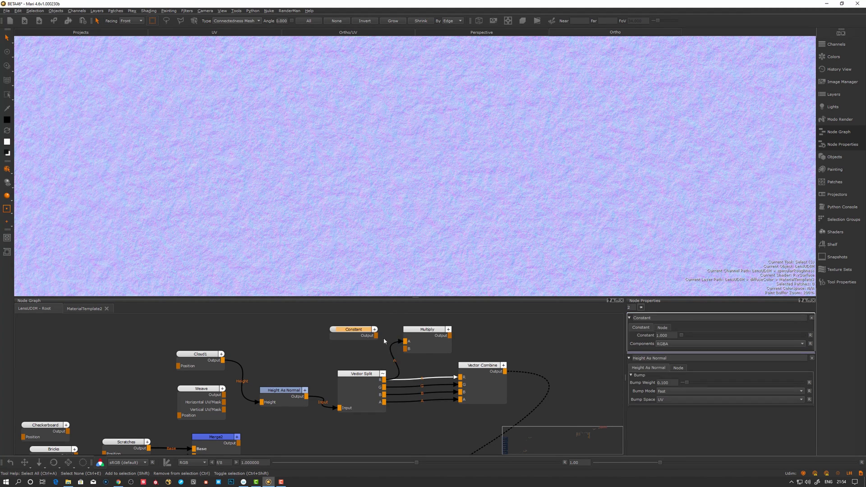
pyautogui.moveTo(385, 341); pyautogui.dragTo(461, 377)
pyautogui.moveTo(482, 365); pyautogui.dragTo(525, 366)
pyautogui.moveTo(358, 336); pyautogui.dragTo(350, 335)
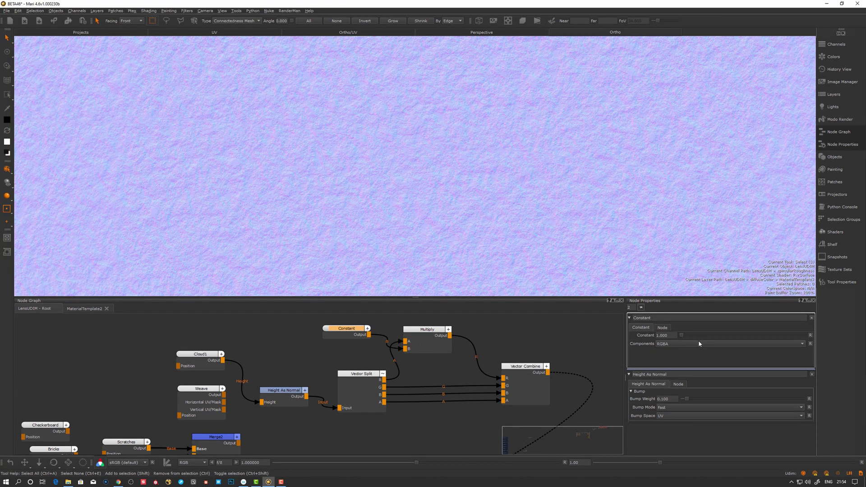
# Lower the Constant node's value to about 0.59 and adjust the positions of the Multiply and Vector Combine nodes
pyautogui.moveTo(681, 335); pyautogui.dragTo(681, 335)
pyautogui.moveTo(669, 286); pyautogui.dragTo(654, 317)
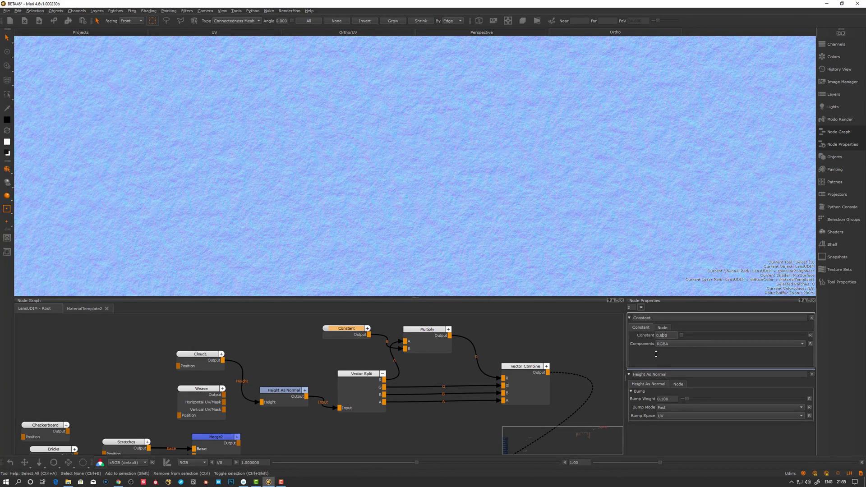
pyautogui.moveTo(433, 343); pyautogui.dragTo(437, 344)
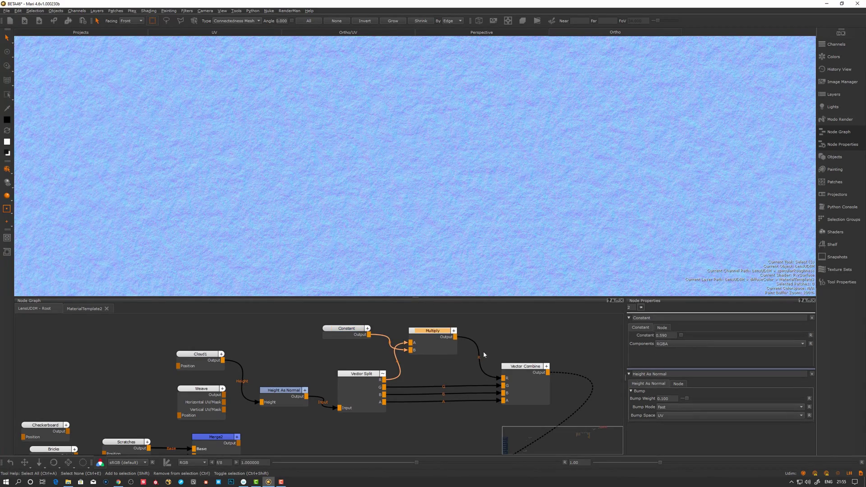
pyautogui.moveTo(528, 374); pyautogui.dragTo(532, 372)
# Tidy the positions of the Vector Split and Vector Combine nodes and select the Constant node
pyautogui.click(443, 415)
pyautogui.moveTo(435, 429); pyautogui.dragTo(430, 409, button='middle')
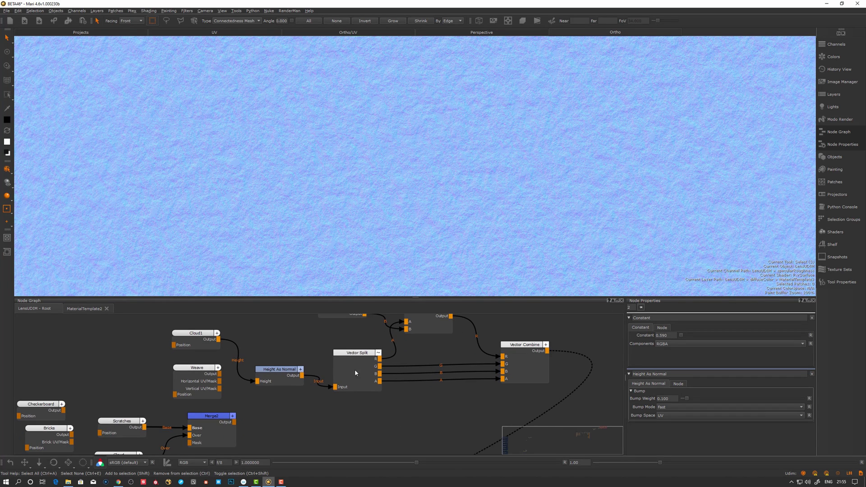
pyautogui.moveTo(355, 373); pyautogui.dragTo(354, 363)
pyautogui.moveTo(521, 357); pyautogui.dragTo(526, 359)
pyautogui.click(559, 333)
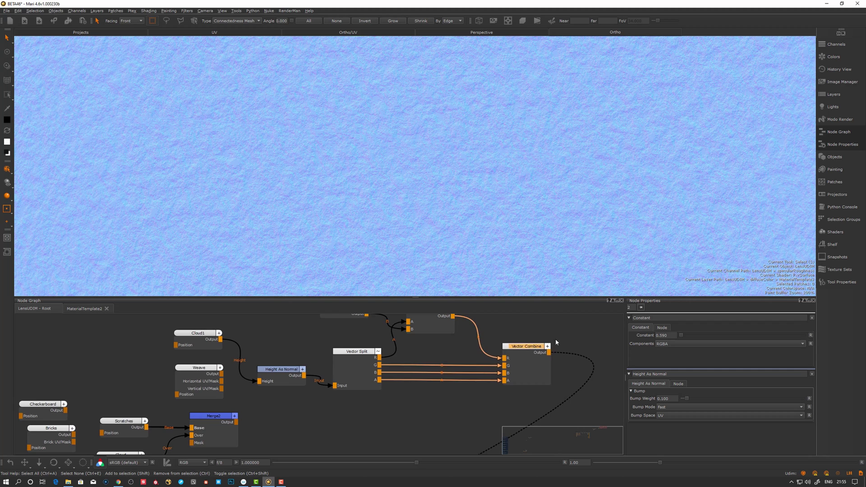
pyautogui.moveTo(555, 339); pyautogui.dragTo(475, 355, button='middle')
pyautogui.click(355, 331)
pyautogui.click(337, 334)
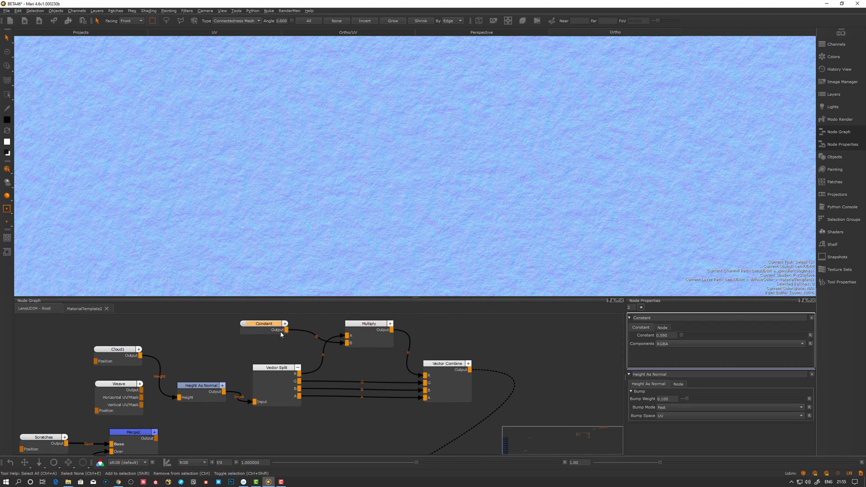
# Add a Normal Strength node fed by Vector Combine, display its output, and lower its strength to about 0.708
pyautogui.moveTo(537, 343); pyautogui.dragTo(483, 350, button='middle')
pyautogui.press('Tab')
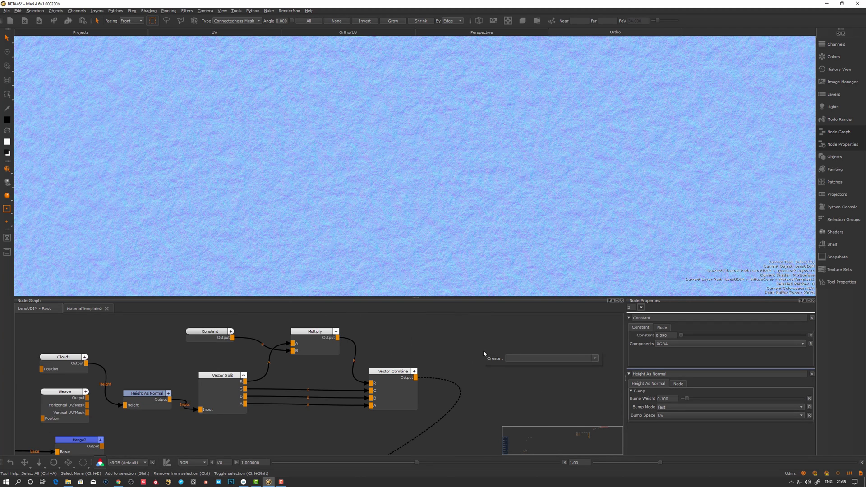
pyautogui.write('nor')
pyautogui.press('Down')
pyautogui.press('Down')
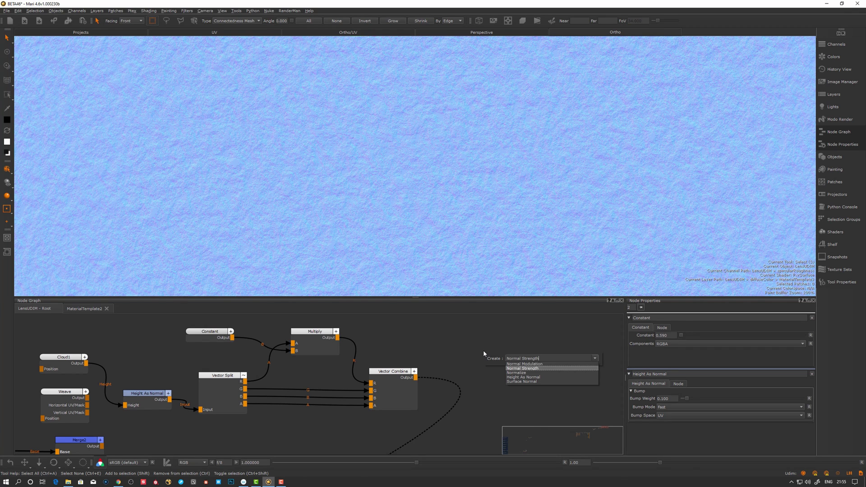
pyautogui.press('Return')
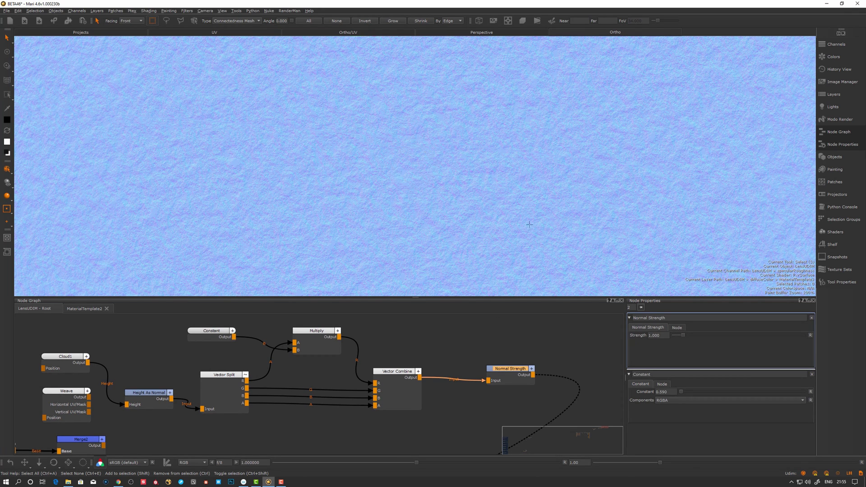
pyautogui.moveTo(679, 335)
pyautogui.mouseDown()
pyautogui.moveTo(708, 335)
pyautogui.moveTo(675, 334)
pyautogui.moveTo(686, 338)
pyautogui.mouseUp()
# Add a Normal Modulation node beyond the Normal Strength node
pyautogui.press('Tab')
pyautogui.write('nor')
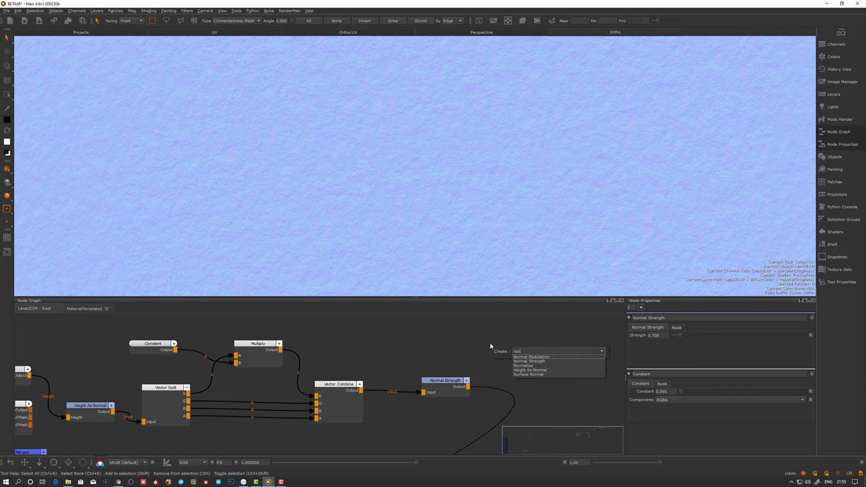
pyautogui.press('Down')
pyautogui.press('Return')
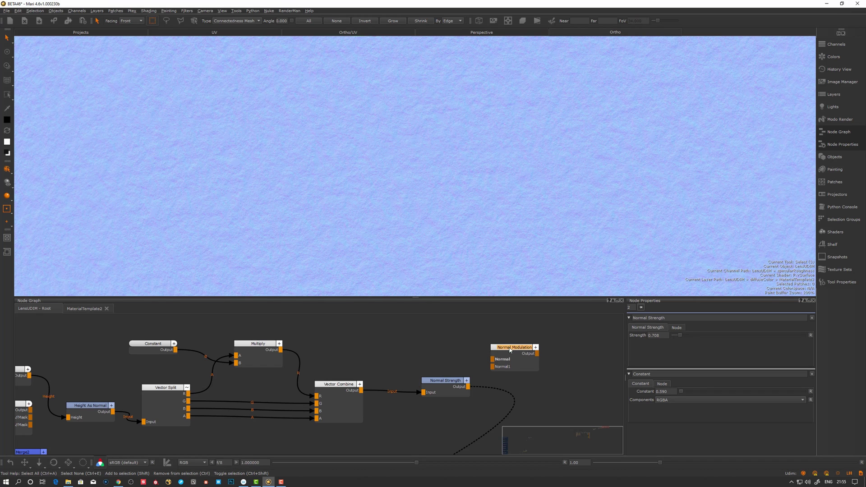
pyautogui.click(510, 351)
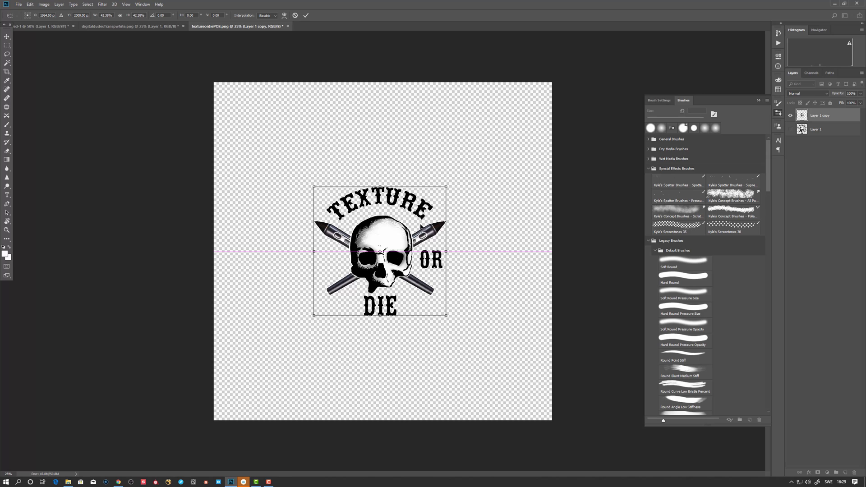
# Switch to Photoshop, scale the Texture or Die logo to about 41.9% and place it in the canvas's upper-left quarter
pyautogui.click(421, 227)
pyautogui.moveTo(447, 186)
pyautogui.keyDown('alt'); pyautogui.mouseDown()
pyautogui.moveTo(481, 158)
pyautogui.moveTo(437, 195)
pyautogui.mouseUp(); pyautogui.keyUp('alt')
pyautogui.moveTo(385, 250); pyautogui.dragTo(300, 164)
pyautogui.keyDown('shift'); pyautogui.moveTo(355, 107); pyautogui.dragTo(369, 94); pyautogui.keyUp('shift')
pyautogui.moveTo(334, 139); pyautogui.dragTo(335, 161)
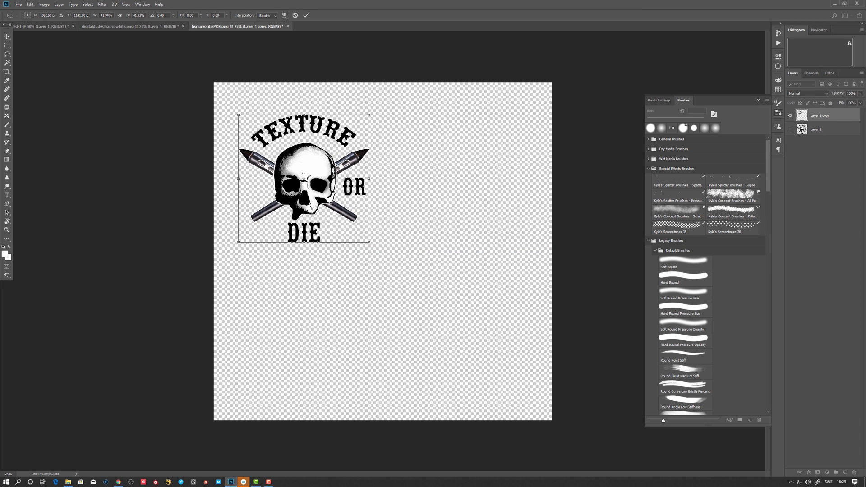
pyautogui.press('Return')
# Brush a white square in the upper-right quarter of the canvas
pyautogui.press('b')
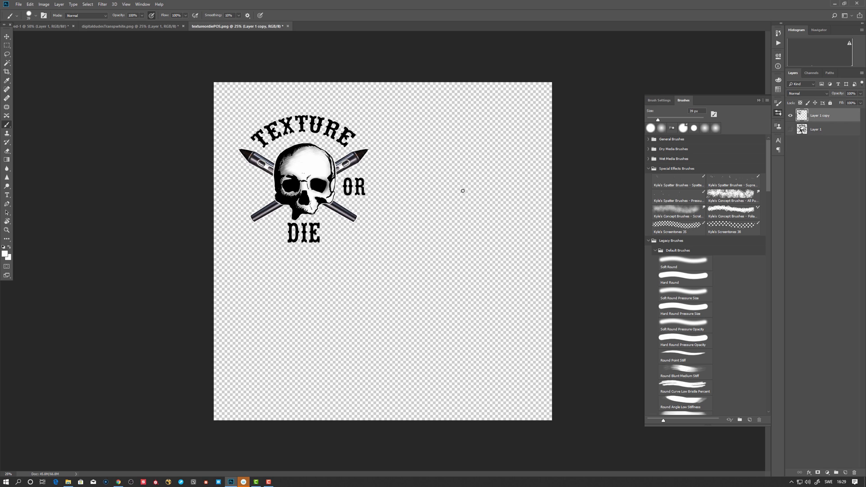
pyautogui.moveTo(446, 197); pyautogui.dragTo(446, 147)
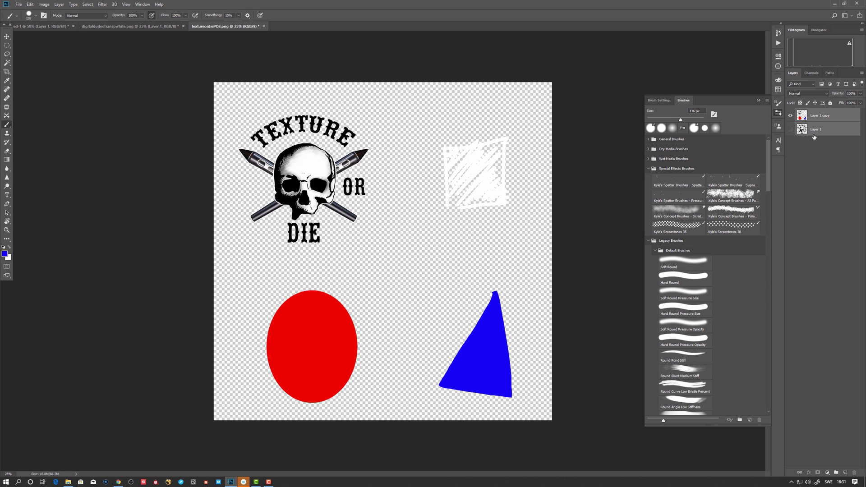
# Merge Layer 1 copy with Layer 1 and start saving the atlas image as a new file
pyautogui.hotkey('ctrl', 'e')
pyautogui.hotkey('ctrl', 'shift', 's')
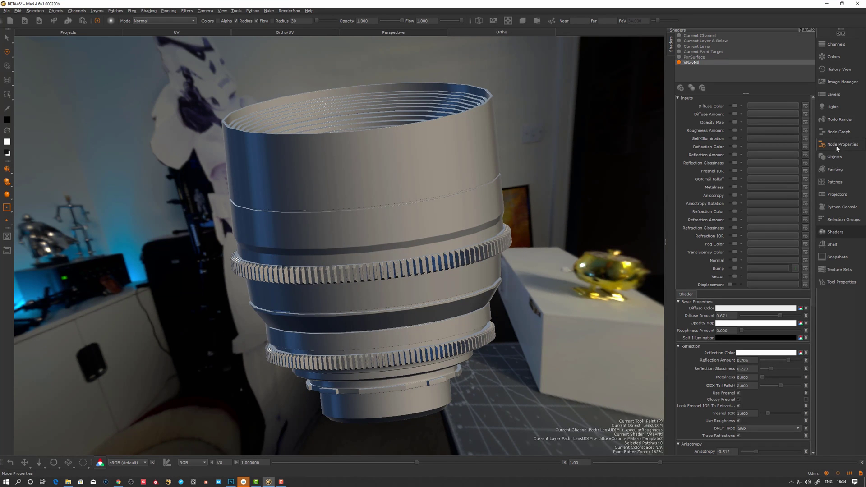
# Switch to Mari, bring up the node graph, and open the Atlas Random node's properties
pyautogui.click(836, 135)
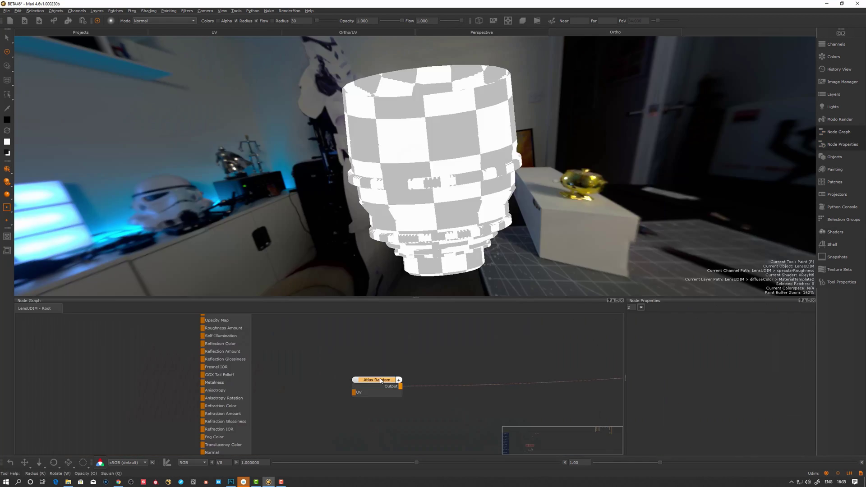
pyautogui.moveTo(386, 387); pyautogui.dragTo(396, 387)
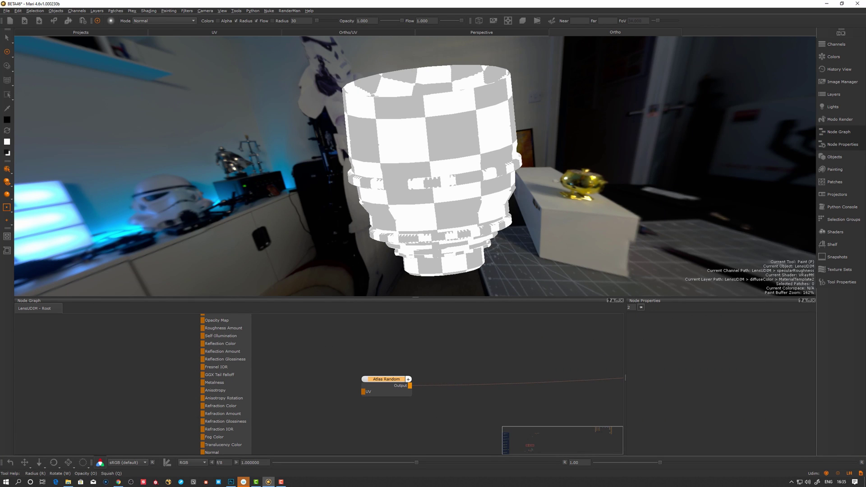
pyautogui.moveTo(428, 225)
pyautogui.keyDown('alt'); pyautogui.mouseDown()
pyautogui.moveTo(419, 215)
pyautogui.moveTo(433, 221)
pyautogui.mouseUp(); pyautogui.keyUp('alt')
pyautogui.keyDown('alt'); pyautogui.moveTo(433, 221); pyautogui.dragTo(450, 230, button='right'); pyautogui.keyUp('alt')
pyautogui.keyDown('alt'); pyautogui.moveTo(451, 230); pyautogui.dragTo(424, 218); pyautogui.keyUp('alt')
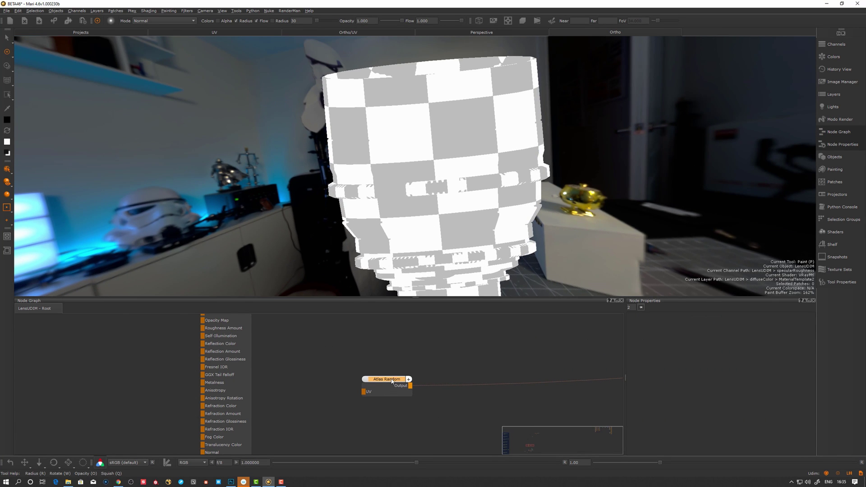
pyautogui.doubleClick(392, 381)
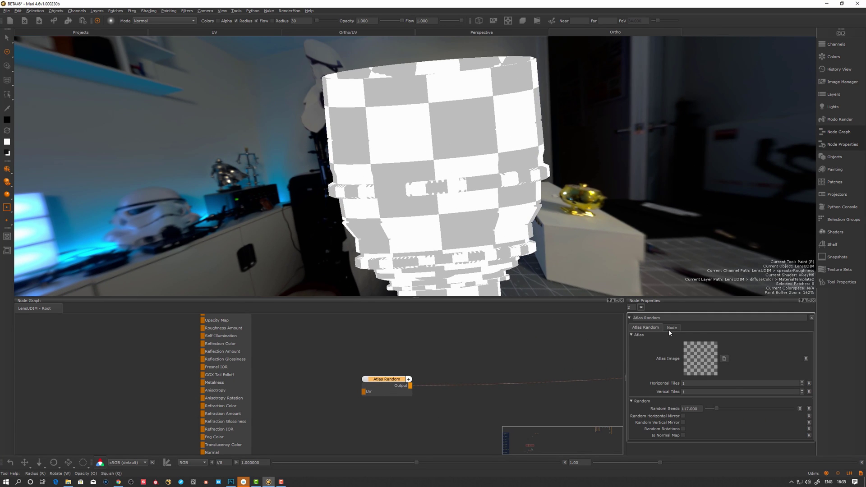
# Load PNGfile.png from the desktop as the Atlas Random node's atlas image and inspect it on the lens
pyautogui.click(725, 359)
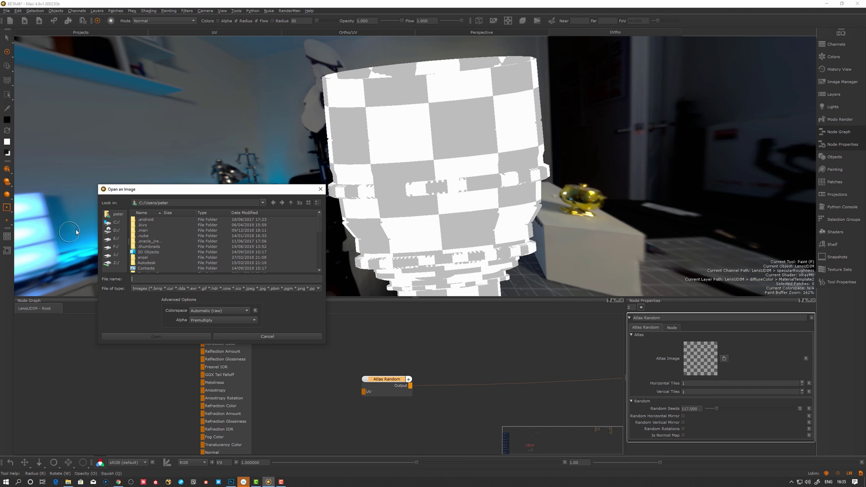
pyautogui.click(118, 214)
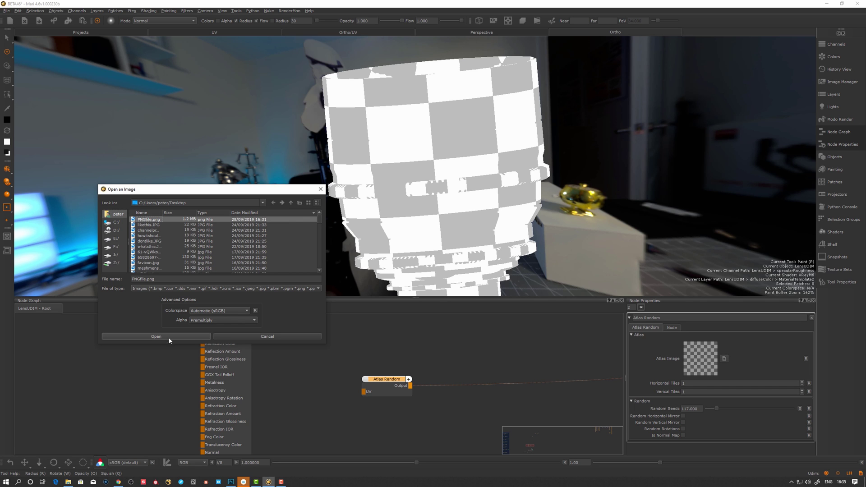
pyautogui.click(162, 335)
pyautogui.moveTo(436, 258)
pyautogui.keyDown('alt'); pyautogui.mouseDown()
pyautogui.moveTo(467, 229)
pyautogui.moveTo(419, 217)
pyautogui.moveTo(388, 225)
pyautogui.moveTo(458, 230)
pyautogui.mouseUp(); pyautogui.keyUp('alt')
pyautogui.moveTo(386, 379); pyautogui.dragTo(430, 376)
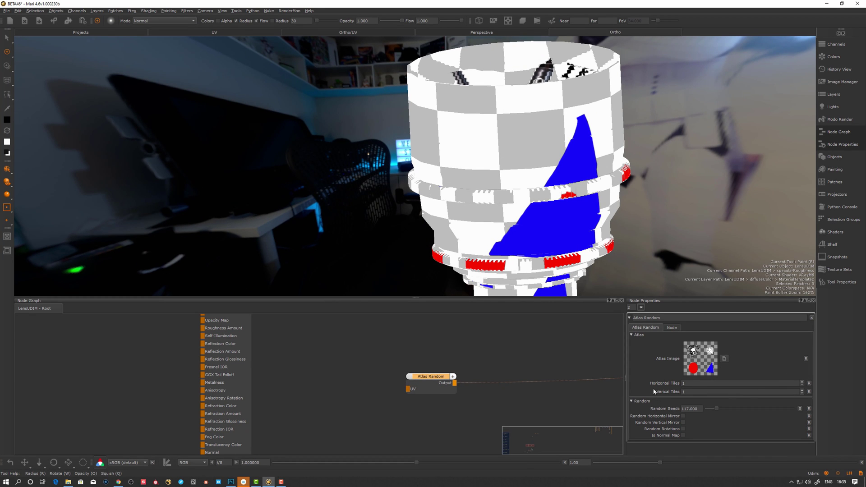
pyautogui.keyDown('alt'); pyautogui.moveTo(438, 248); pyautogui.dragTo(501, 232); pyautogui.keyUp('alt')
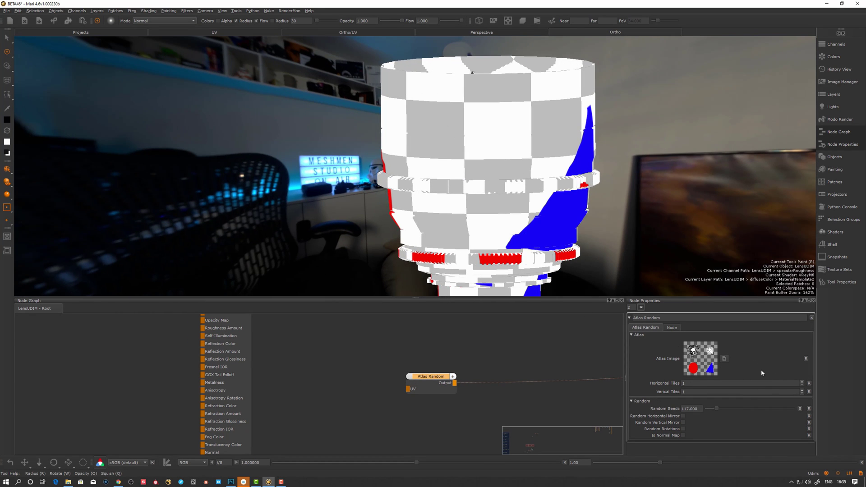
# Set the Atlas Random node's horizontal and vertical tiles to 2 each
pyautogui.click(802, 382)
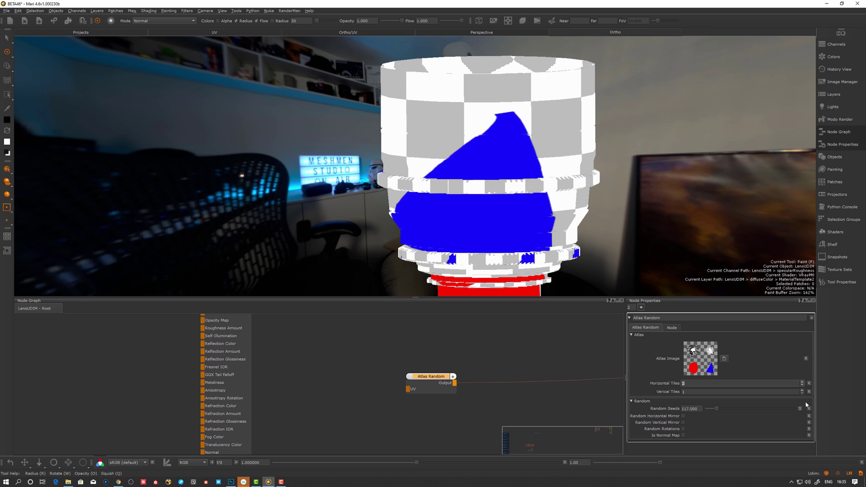
pyautogui.click(802, 390)
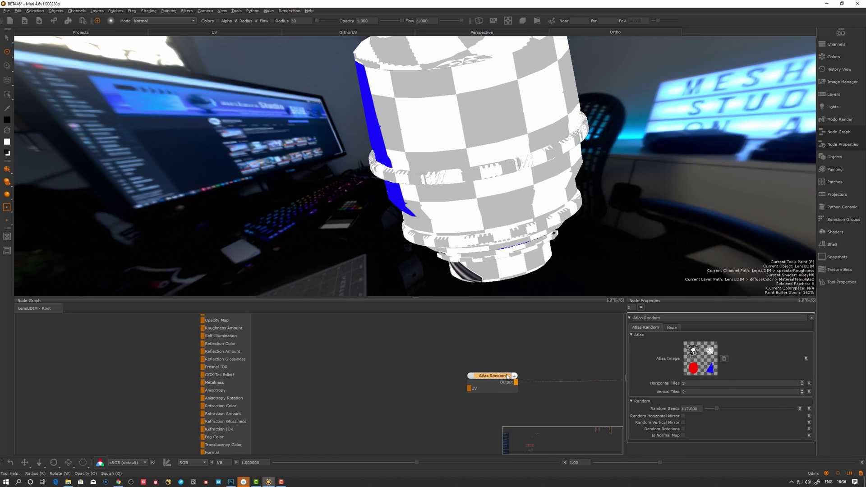
pyautogui.keyDown('alt'); pyautogui.moveTo(319, 239); pyautogui.dragTo(427, 227); pyautogui.keyUp('alt')
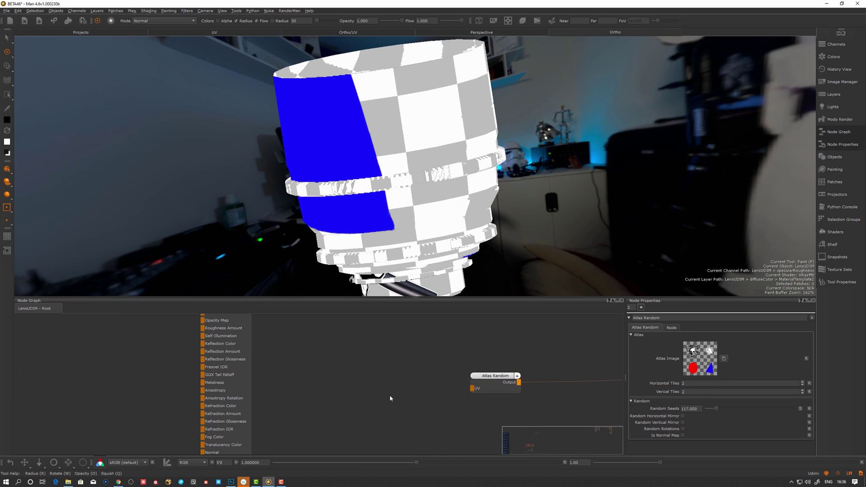
# Add a UV node and a Multiply node, with the UV output feeding the Multiply's A input
pyautogui.press('Tab')
pyautogui.write('uv')
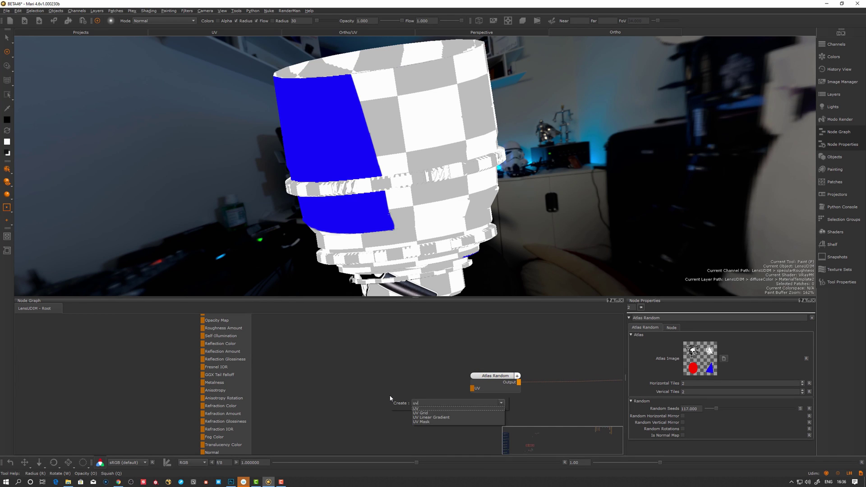
pyautogui.press('Return')
pyautogui.click(339, 401)
pyautogui.press('Tab')
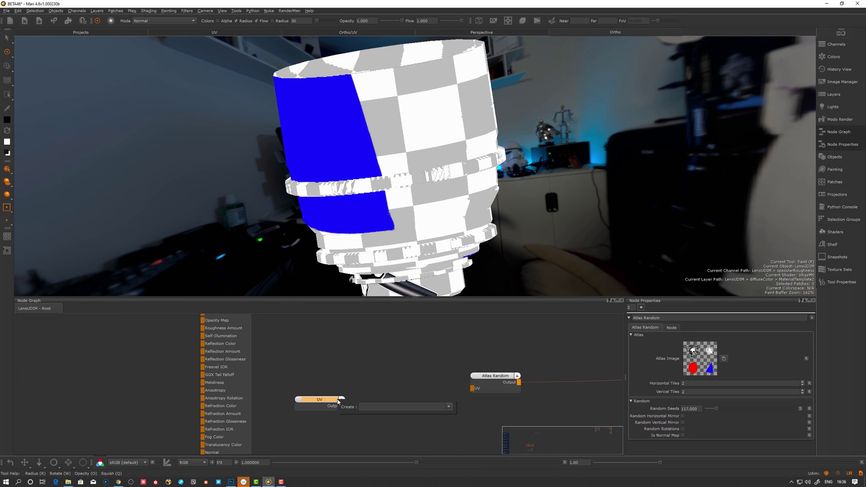
pyautogui.write('mu')
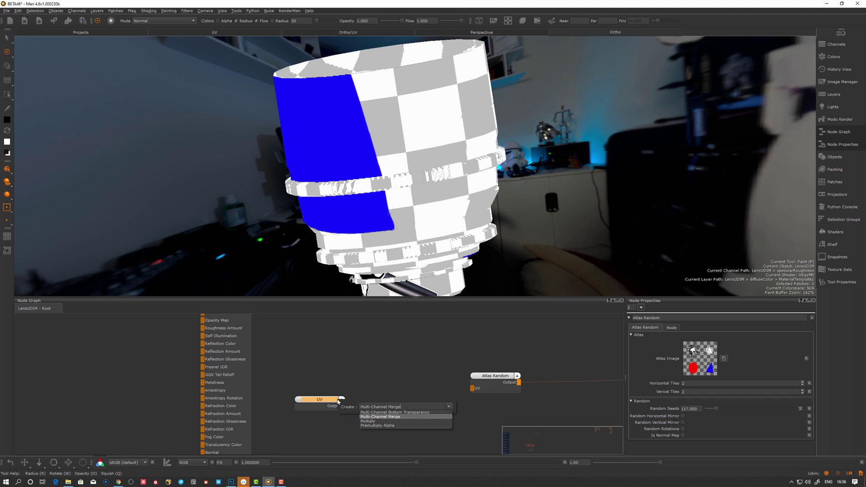
pyautogui.press('Down')
pyautogui.press('Down')
pyautogui.press('Return')
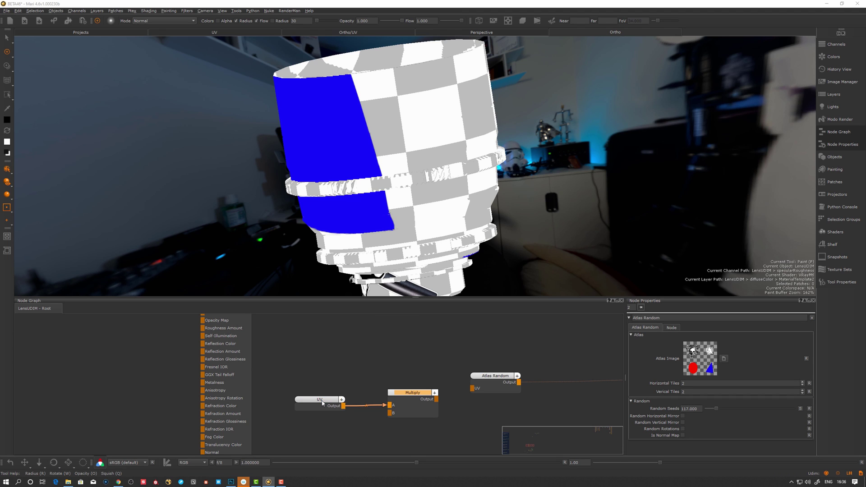
pyautogui.moveTo(419, 389); pyautogui.dragTo(413, 394)
# Add a Constant node, feed it into the Multiply's B input, and connect the Multiply output to Atlas Random's UV input
pyautogui.click(324, 433)
pyautogui.press('Tab')
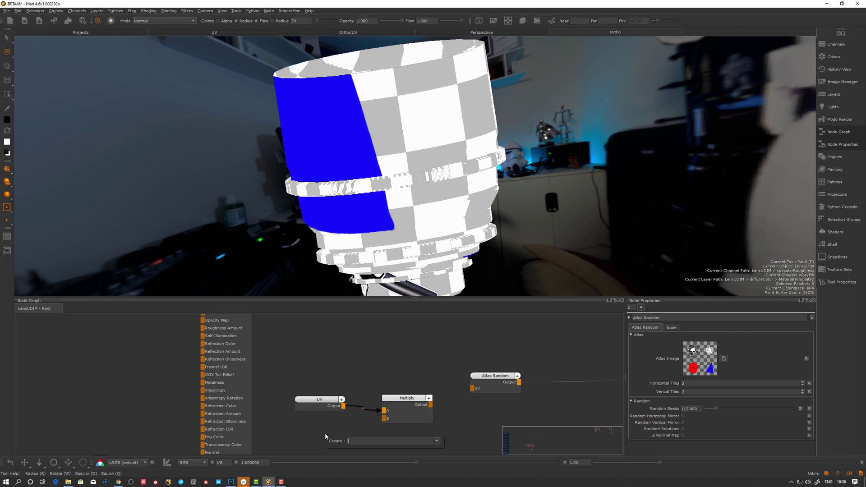
pyautogui.write('co')
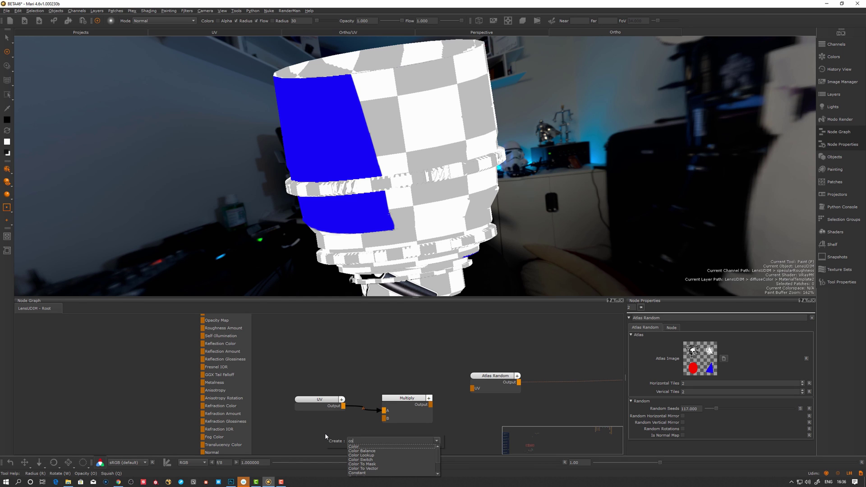
pyautogui.write('n')
pyautogui.press('Down')
pyautogui.press('Return')
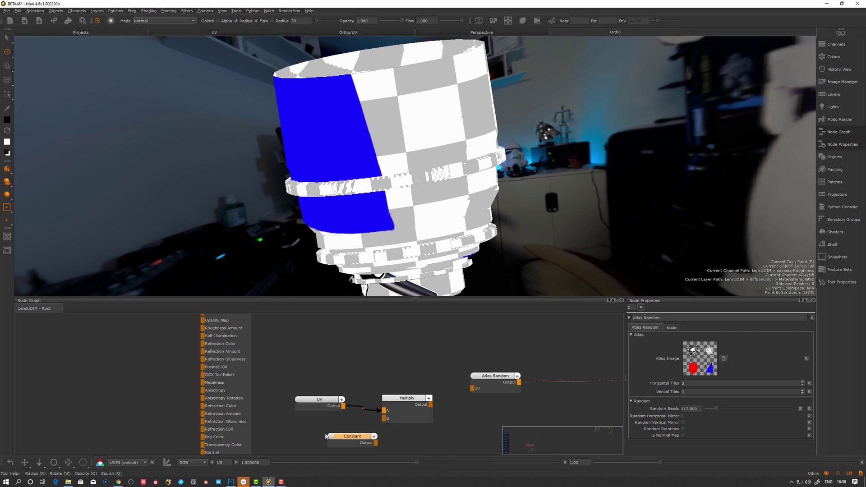
pyautogui.moveTo(354, 442); pyautogui.dragTo(472, 388)
# Set the Constant node's value to about 76.231 so the atlas repeats across the lens
pyautogui.click(309, 434)
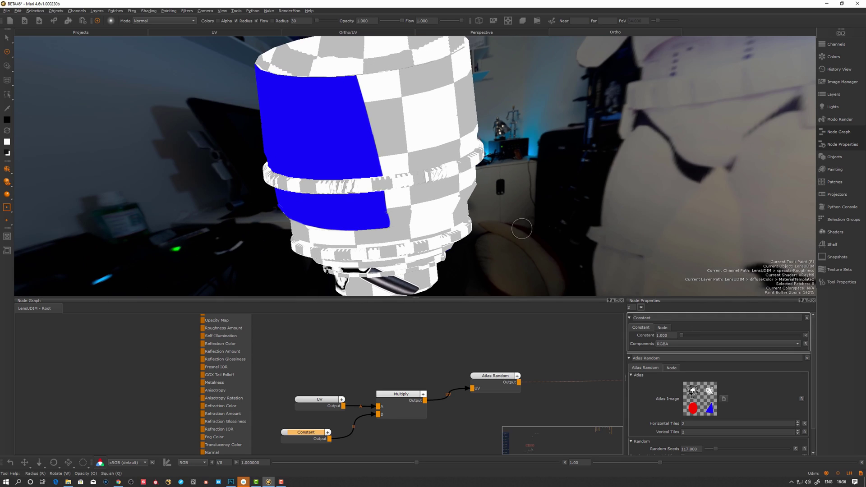
pyautogui.moveTo(681, 333)
pyautogui.mouseDown()
pyautogui.moveTo(695, 335)
pyautogui.moveTo(683, 333)
pyautogui.mouseUp()
pyautogui.moveTo(686, 335); pyautogui.dragTo(683, 335)
pyautogui.moveTo(559, 266)
pyautogui.keyDown('alt'); pyautogui.mouseDown()
pyautogui.moveTo(510, 238)
pyautogui.moveTo(502, 311)
pyautogui.mouseUp(); pyautogui.keyUp('alt')
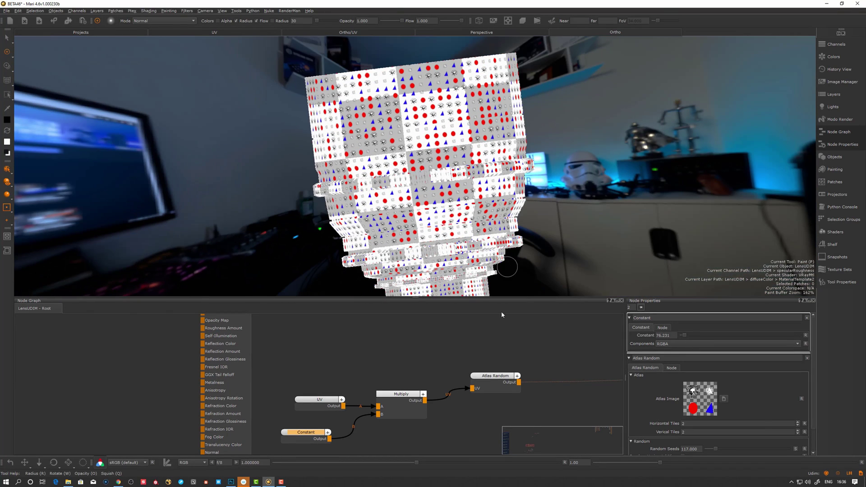
# Add Tiled nodes and a Merge node with Tiled1 as the base and Atlas Random as the over input
pyautogui.press('Tab')
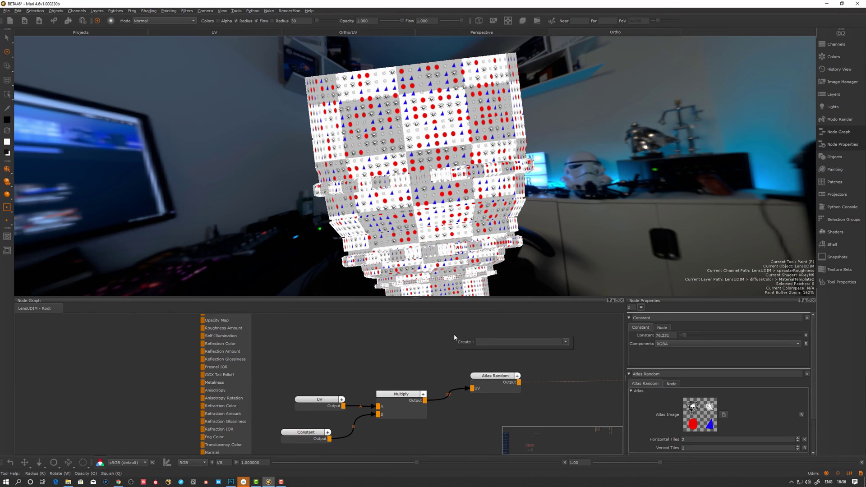
pyautogui.write('co')
pyautogui.press('BackSpace')
pyautogui.press('BackSpace')
pyautogui.write('ti')
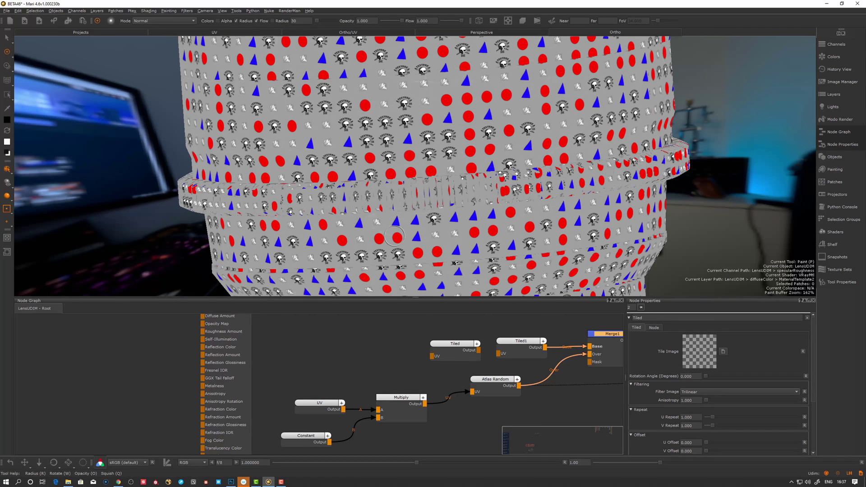
pyautogui.keyDown('alt'); pyautogui.moveTo(431, 234); pyautogui.dragTo(505, 334); pyautogui.keyUp('alt')
# In the Atlas Random properties, split Random Seeds into separate values and set the fourth seed to 20
pyautogui.moveTo(507, 388); pyautogui.dragTo(512, 391)
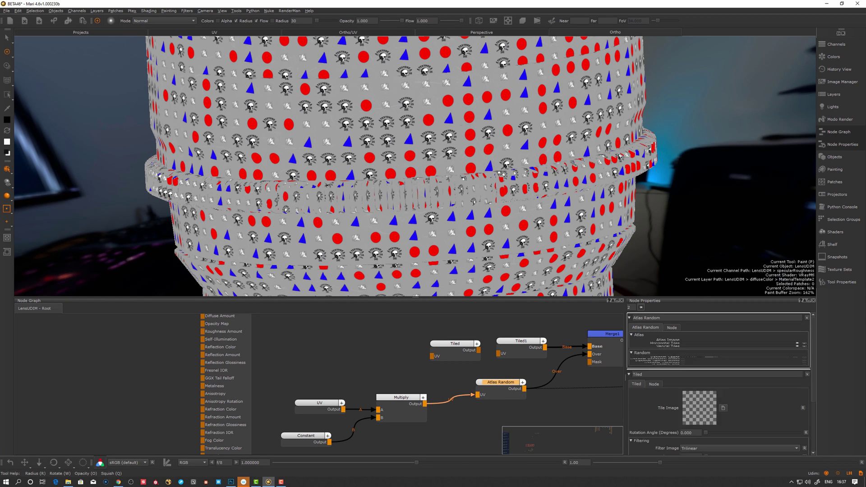
pyautogui.keyDown('alt'); pyautogui.moveTo(442, 279); pyautogui.dragTo(452, 256); pyautogui.keyUp('alt')
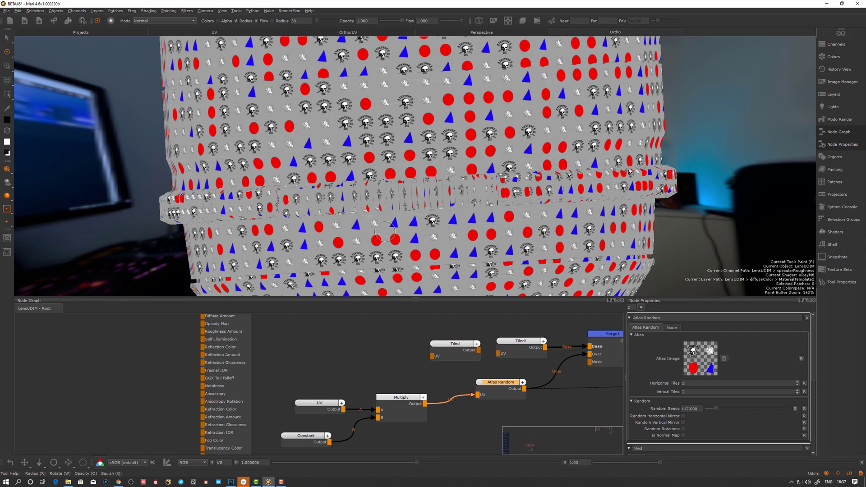
pyautogui.keyDown('alt'); pyautogui.moveTo(384, 231); pyautogui.dragTo(396, 152); pyautogui.keyUp('alt')
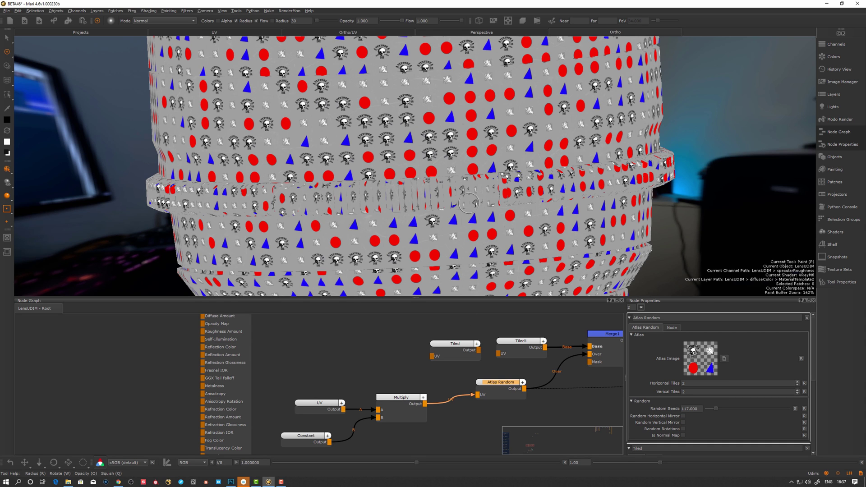
pyautogui.keyDown('alt'); pyautogui.moveTo(487, 237); pyautogui.dragTo(482, 231); pyautogui.keyUp('alt')
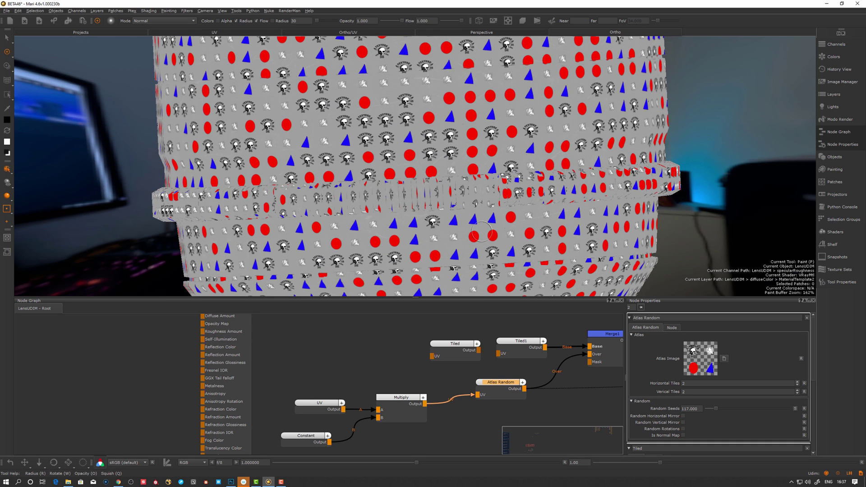
pyautogui.click(795, 409)
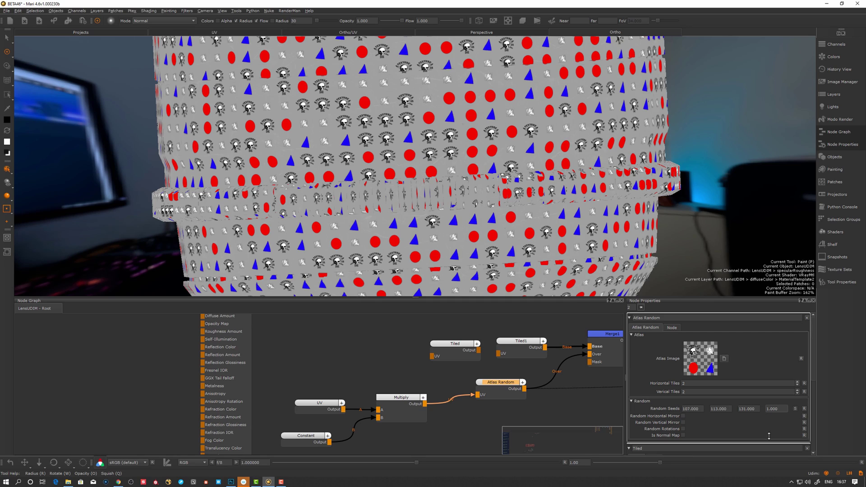
pyautogui.moveTo(769, 410); pyautogui.dragTo(771, 386)
# Enable random horizontal mirror, random vertical mirror and random rotations, and set the fourth random seed to 45
pyautogui.click(683, 416)
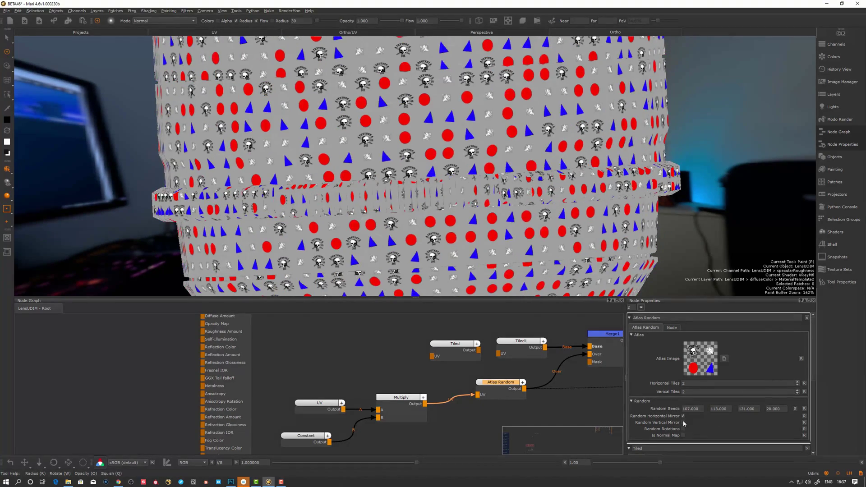
pyautogui.click(683, 422)
pyautogui.click(683, 429)
pyautogui.scroll(-2, 527, 246)
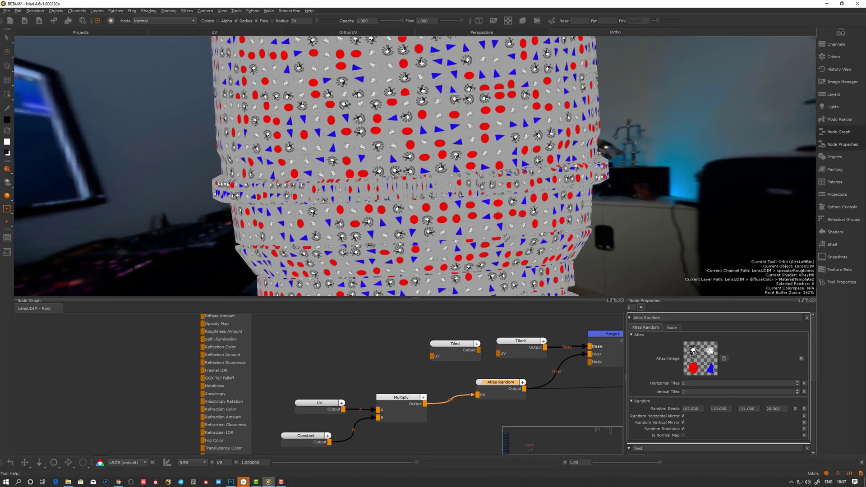
pyautogui.keyDown('alt'); pyautogui.moveTo(526, 246); pyautogui.dragTo(560, 248); pyautogui.keyUp('alt')
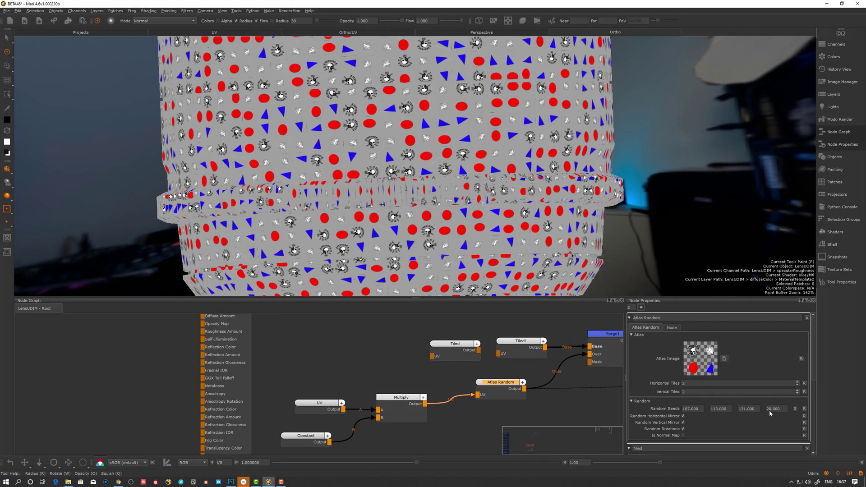
pyautogui.moveTo(769, 410); pyautogui.dragTo(768, 386)
# Examine the randomised atlas pattern on the lens from several angles, both close up and from further away
pyautogui.keyDown('alt'); pyautogui.moveTo(541, 247); pyautogui.dragTo(495, 248, button='right'); pyautogui.keyUp('alt')
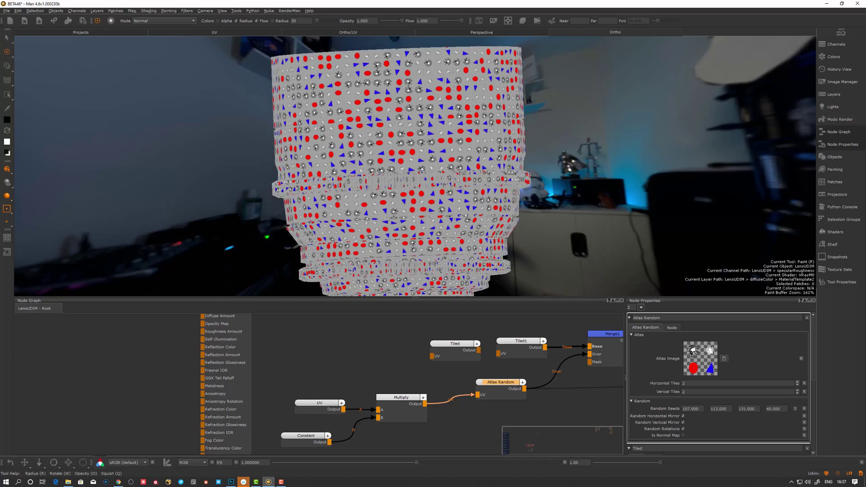
pyautogui.keyDown('alt'); pyautogui.moveTo(495, 249); pyautogui.dragTo(512, 261); pyautogui.keyUp('alt')
pyautogui.moveTo(469, 246)
pyautogui.keyDown('alt'); pyautogui.mouseDown(button='right')
pyautogui.moveTo(523, 239)
pyautogui.moveTo(481, 238)
pyautogui.mouseUp(button='right'); pyautogui.keyUp('alt')
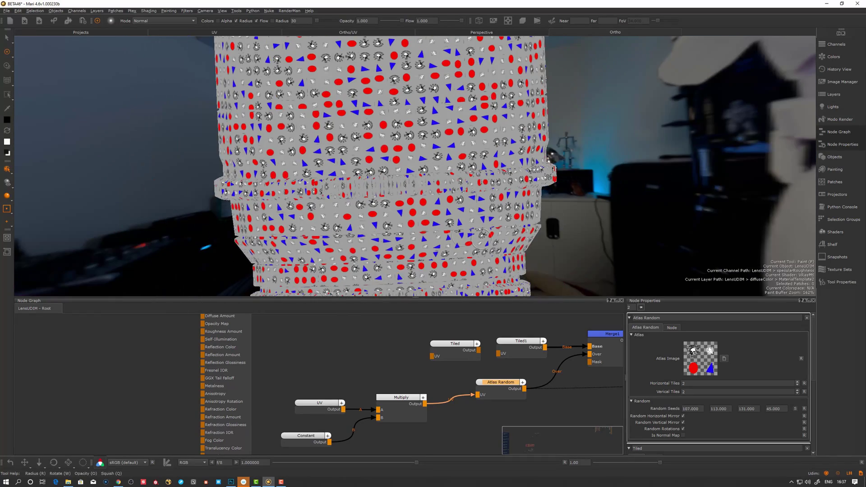
pyautogui.keyDown('alt'); pyautogui.moveTo(481, 238); pyautogui.dragTo(504, 231); pyautogui.keyUp('alt')
pyautogui.keyDown('alt'); pyautogui.moveTo(504, 231); pyautogui.dragTo(466, 220, button='right'); pyautogui.keyUp('alt')
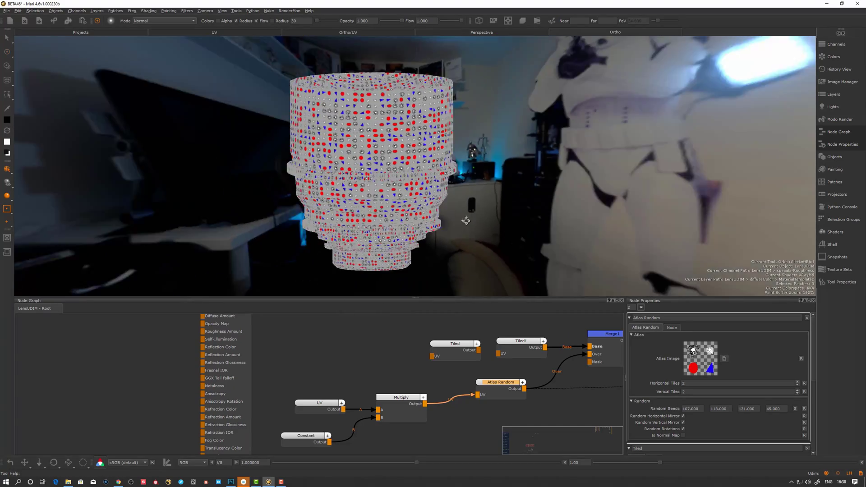
pyautogui.keyDown('alt'); pyautogui.moveTo(466, 221); pyautogui.dragTo(383, 224); pyautogui.keyUp('alt')
pyautogui.keyDown('alt'); pyautogui.moveTo(384, 223); pyautogui.dragTo(422, 233, button='right'); pyautogui.keyUp('alt')
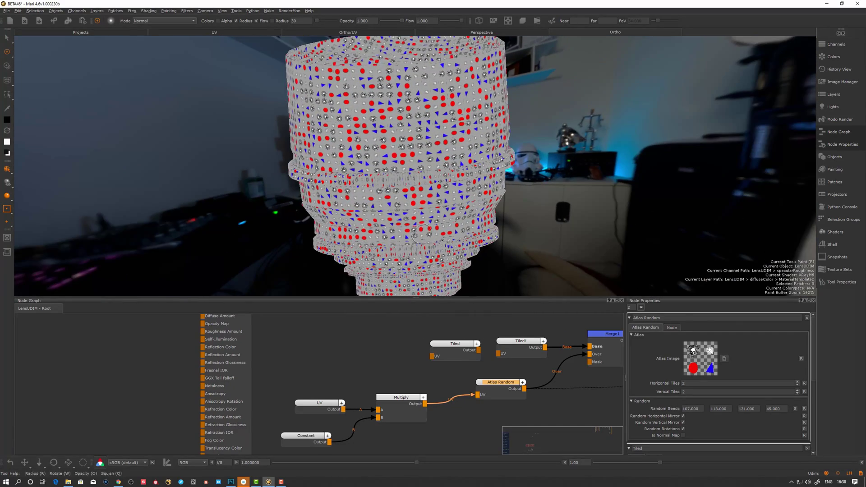
pyautogui.keyDown('alt'); pyautogui.moveTo(422, 233); pyautogui.dragTo(406, 223); pyautogui.keyUp('alt')
pyautogui.keyDown('alt'); pyautogui.moveTo(424, 226); pyautogui.dragTo(598, 250, button='right'); pyautogui.keyUp('alt')
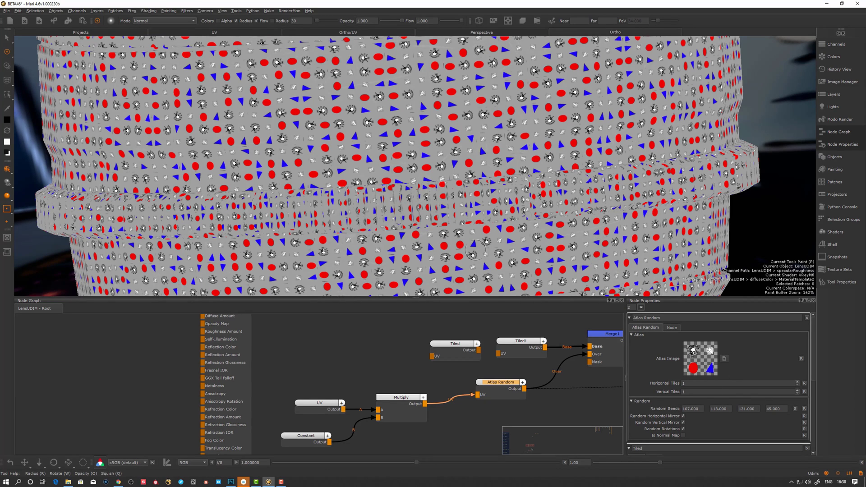
pyautogui.hotkey('ctrl', 'alt')
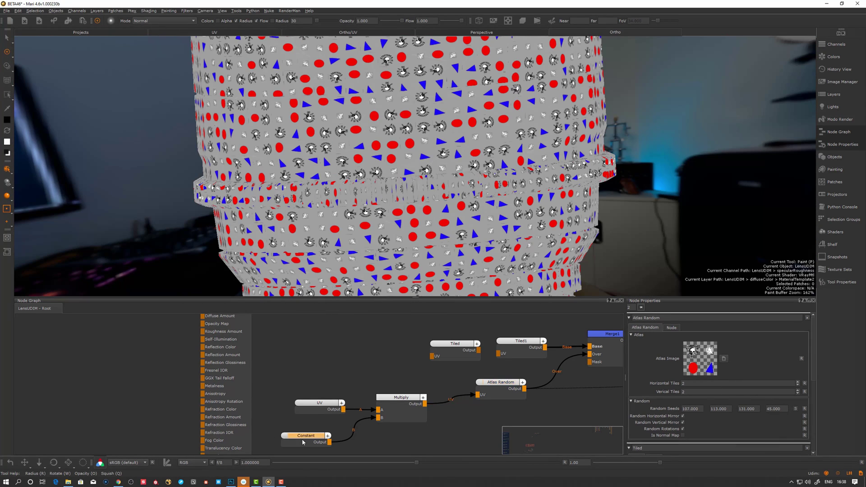
# Set the Constant node's value to about 108.168 and space out the UV, Multiply and Constant nodes
pyautogui.click(303, 436)
pyautogui.moveTo(684, 335); pyautogui.dragTo(686, 336)
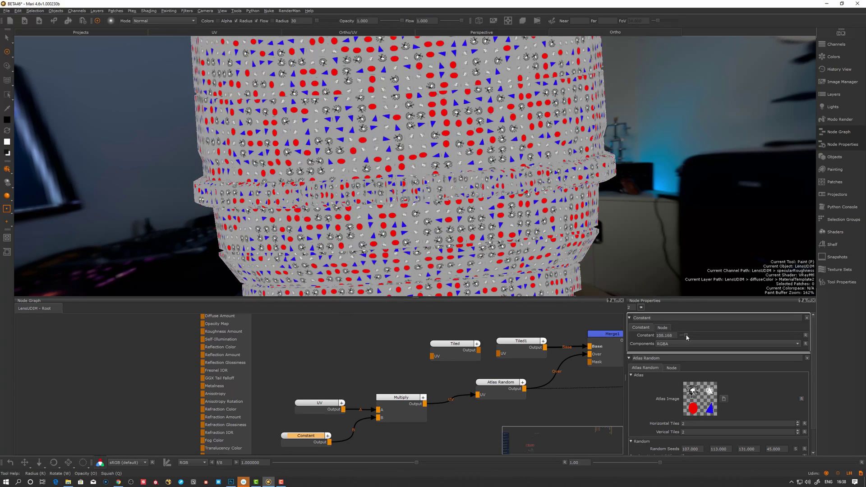
pyautogui.moveTo(316, 409); pyautogui.dragTo(284, 407)
pyautogui.moveTo(395, 405); pyautogui.dragTo(395, 404)
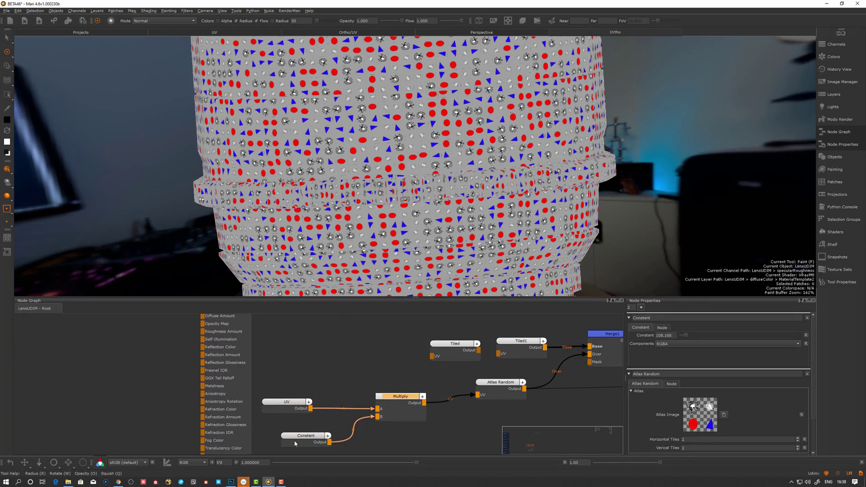
pyautogui.moveTo(305, 440); pyautogui.dragTo(296, 442)
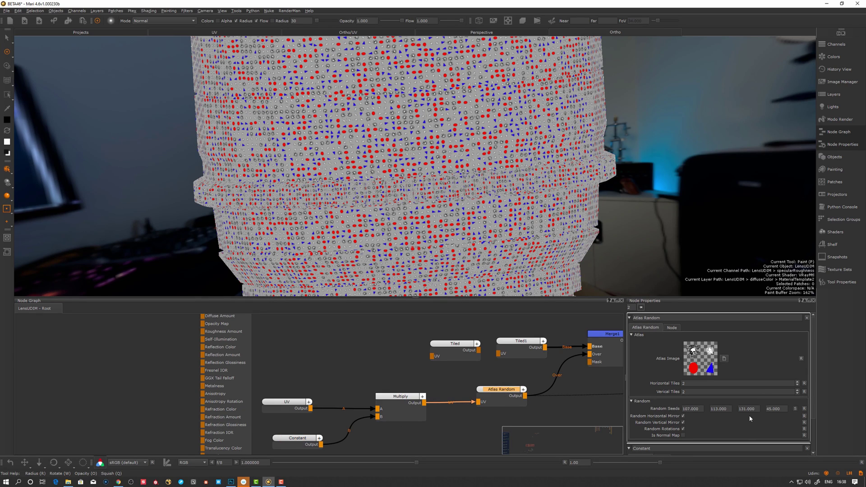
# Set the first three random seeds to 107.020, 112.990 and 131.200, and reposition the Tiled and Tiled1 nodes in the graph
pyautogui.moveTo(743, 419); pyautogui.dragTo(727, 415)
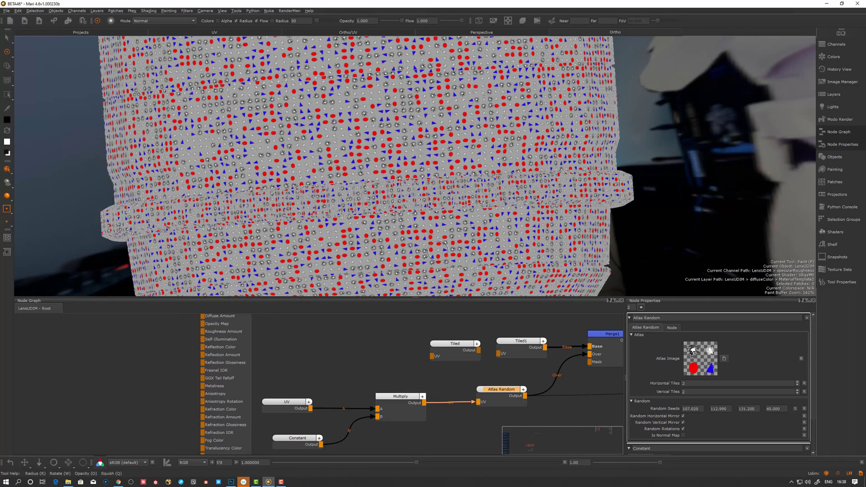
pyautogui.keyDown('alt'); pyautogui.moveTo(437, 251); pyautogui.dragTo(436, 256); pyautogui.keyUp('alt')
pyautogui.moveTo(434, 352); pyautogui.dragTo(385, 349)
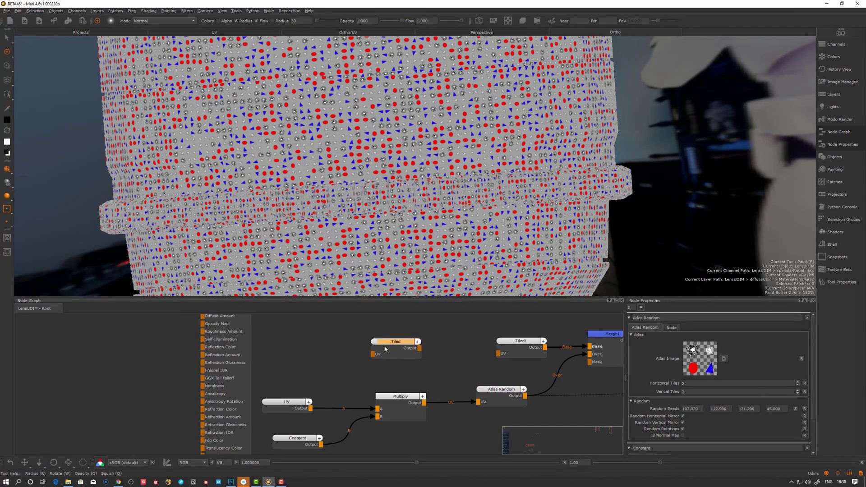
pyautogui.moveTo(519, 349); pyautogui.dragTo(509, 349)
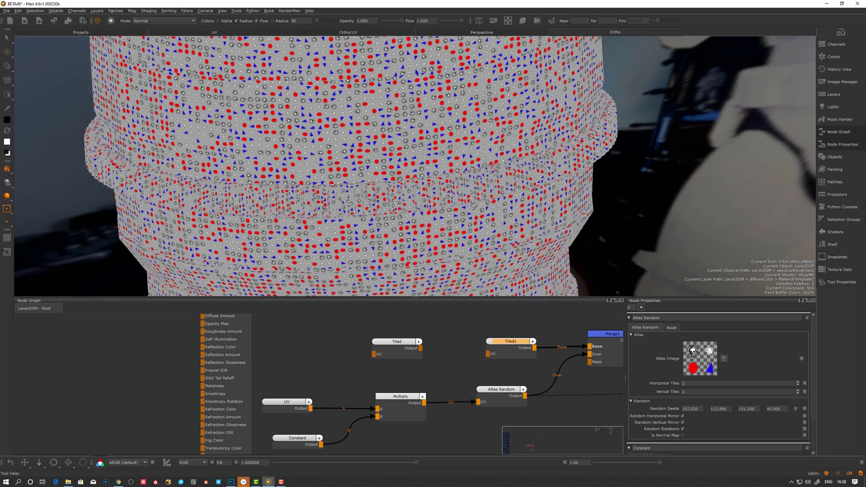
# Try 6 horizontal and 4 vertical tiles on the Atlas Random node
pyautogui.keyDown('alt'); pyautogui.moveTo(361, 192); pyautogui.dragTo(368, 178); pyautogui.keyUp('alt')
pyautogui.keyDown('alt'); pyautogui.moveTo(367, 179); pyautogui.dragTo(421, 203, button='right'); pyautogui.keyUp('alt')
pyautogui.keyDown('alt'); pyautogui.moveTo(421, 203); pyautogui.dragTo(447, 203); pyautogui.keyUp('alt')
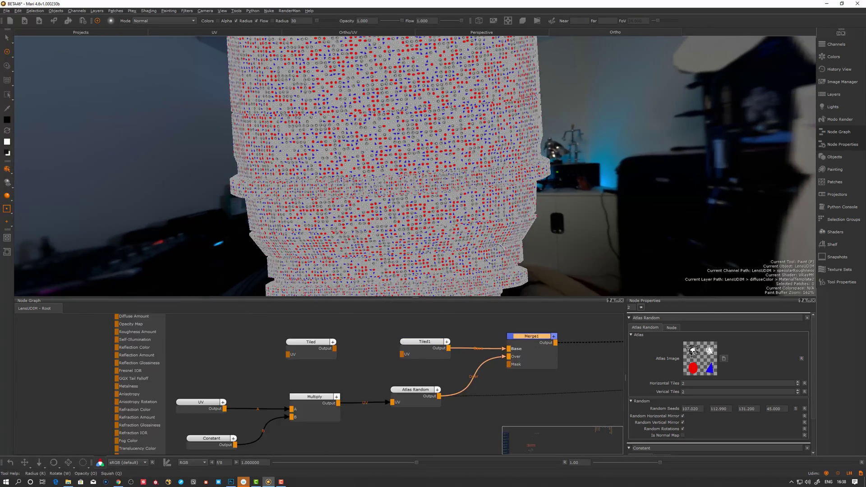
pyautogui.keyDown('alt'); pyautogui.moveTo(473, 257); pyautogui.dragTo(480, 261, button='right'); pyautogui.keyUp('alt')
pyautogui.scroll(2, 479, 260)
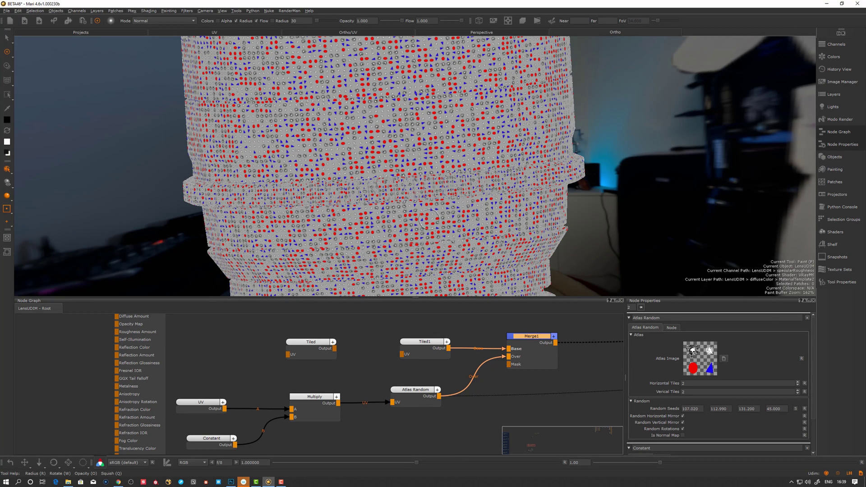
pyautogui.keyDown('alt'); pyautogui.moveTo(429, 219); pyautogui.dragTo(430, 220); pyautogui.keyUp('alt')
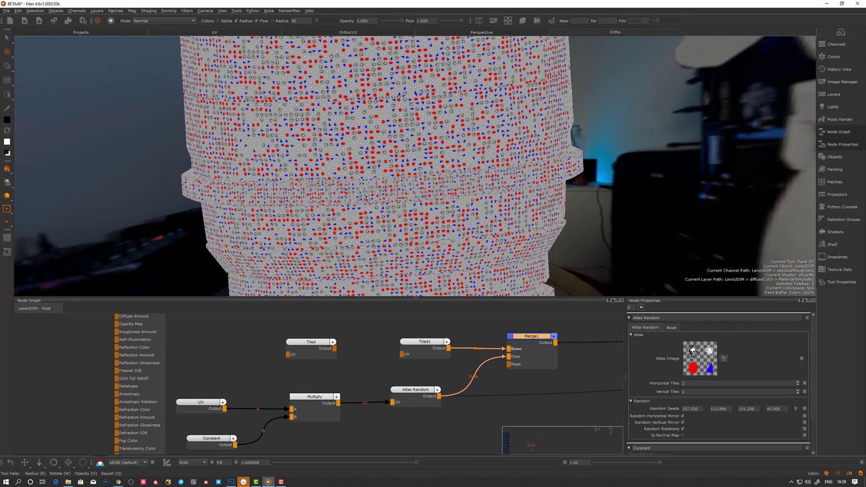
pyautogui.click(798, 381)
pyautogui.click(797, 382)
pyautogui.click(797, 381)
pyautogui.click(797, 382)
pyautogui.click(797, 390)
pyautogui.click(797, 391)
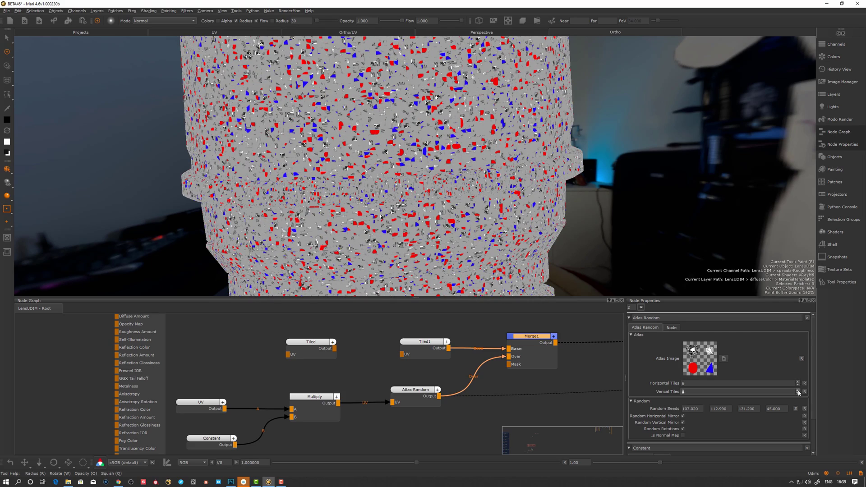
# Try vertical tile counts of 1, 2 and 4 against the 6 horizontal tiles, ending on 1
pyautogui.keyDown('alt'); pyautogui.moveTo(455, 210); pyautogui.dragTo(561, 234, button='right'); pyautogui.keyUp('alt')
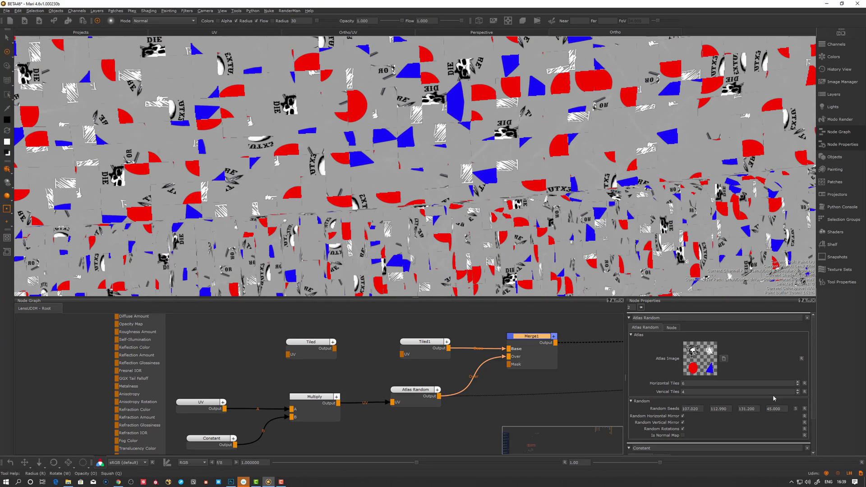
pyautogui.click(798, 393)
pyautogui.click(797, 394)
pyautogui.click(797, 393)
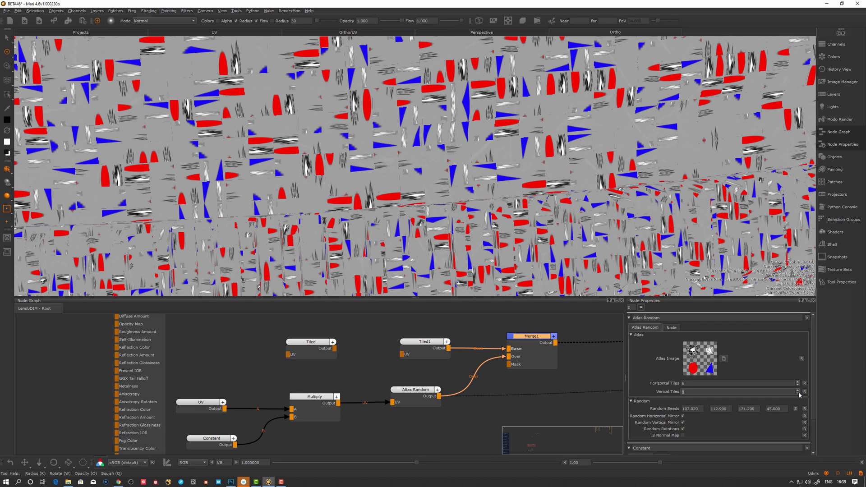
pyautogui.click(797, 391)
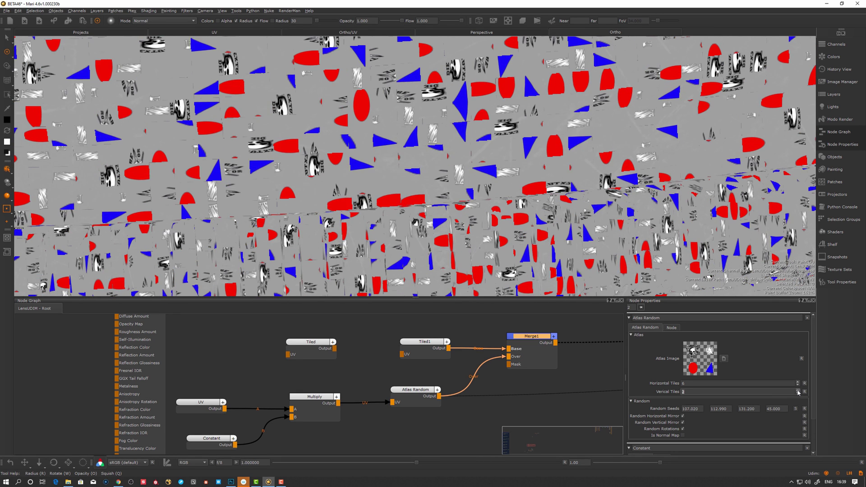
pyautogui.click(797, 391)
pyautogui.click(798, 390)
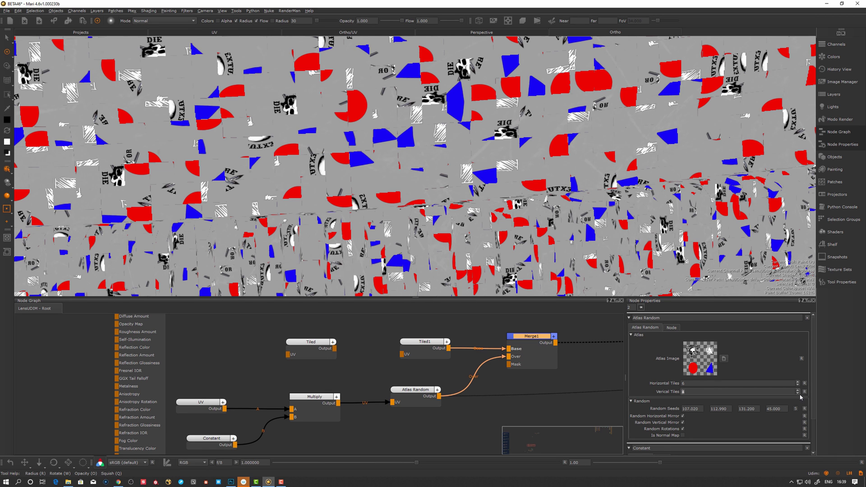
pyautogui.click(797, 393)
pyautogui.click(797, 393)
pyautogui.click(797, 393)
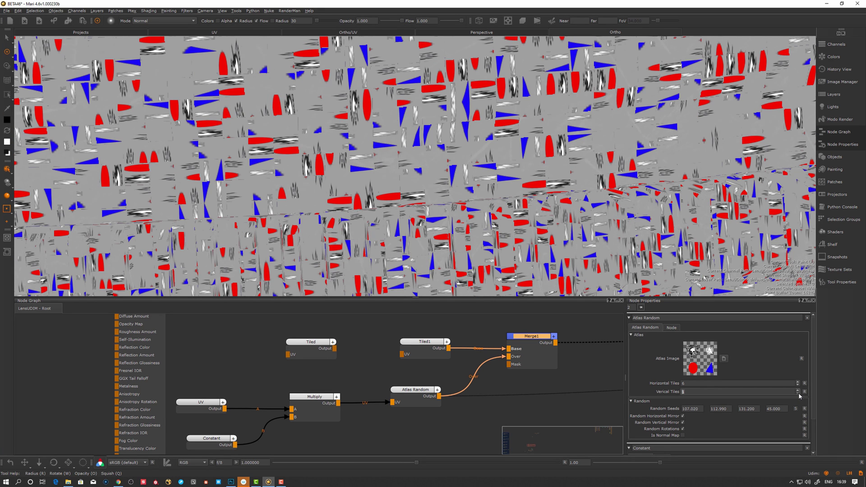
# Set the Atlas Random node to 3 horizontal tiles and 2 vertical tiles
pyautogui.click(798, 390)
pyautogui.click(798, 385)
pyautogui.click(797, 384)
pyautogui.click(798, 385)
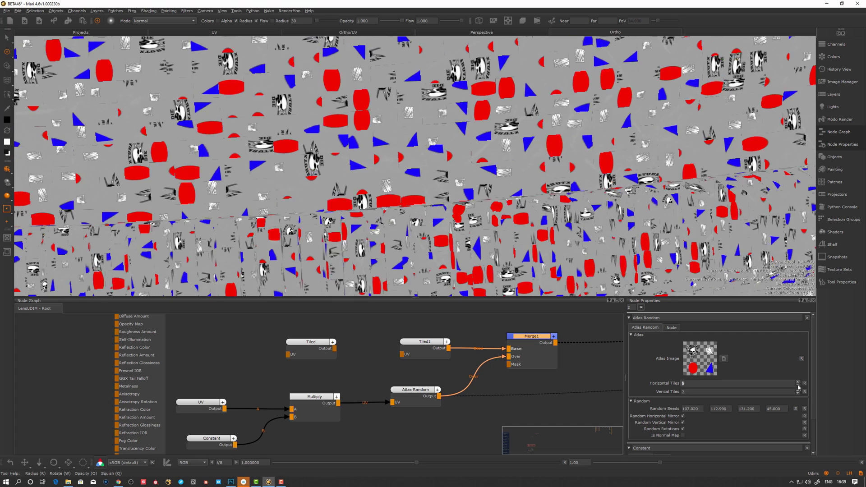
# Examine how the mismatched tile counts cut up the atlas shapes across the lens, close up and from further away
pyautogui.scroll(-4, 457, 195)
pyautogui.keyDown('alt'); pyautogui.moveTo(455, 197); pyautogui.dragTo(440, 193); pyautogui.keyUp('alt')
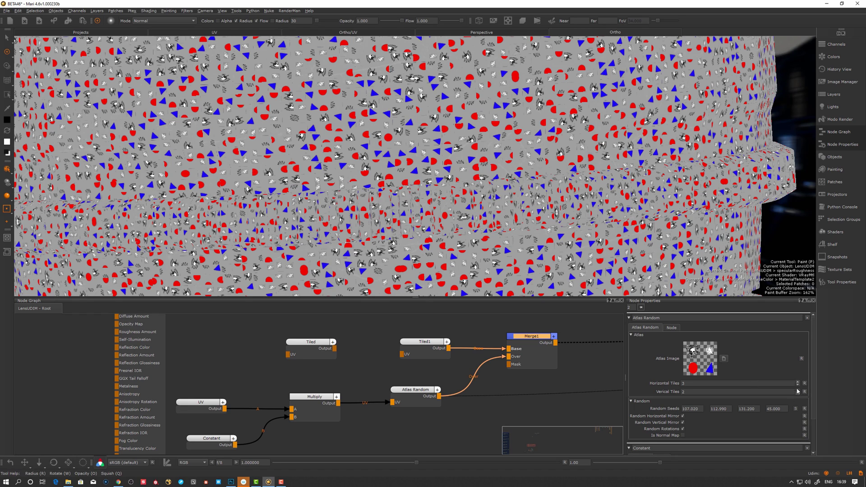
pyautogui.keyDown('alt'); pyautogui.moveTo(475, 231); pyautogui.dragTo(477, 229); pyautogui.keyUp('alt')
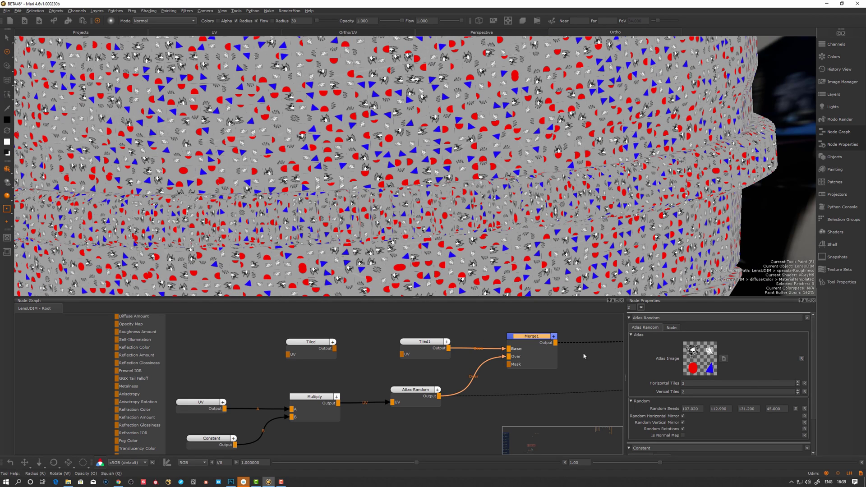
pyautogui.moveTo(448, 189)
pyautogui.keyDown('alt'); pyautogui.mouseDown(button='right')
pyautogui.moveTo(575, 217)
pyautogui.moveTo(521, 210)
pyautogui.mouseUp(button='right'); pyautogui.keyUp('alt')
pyautogui.scroll(-10, 522, 210)
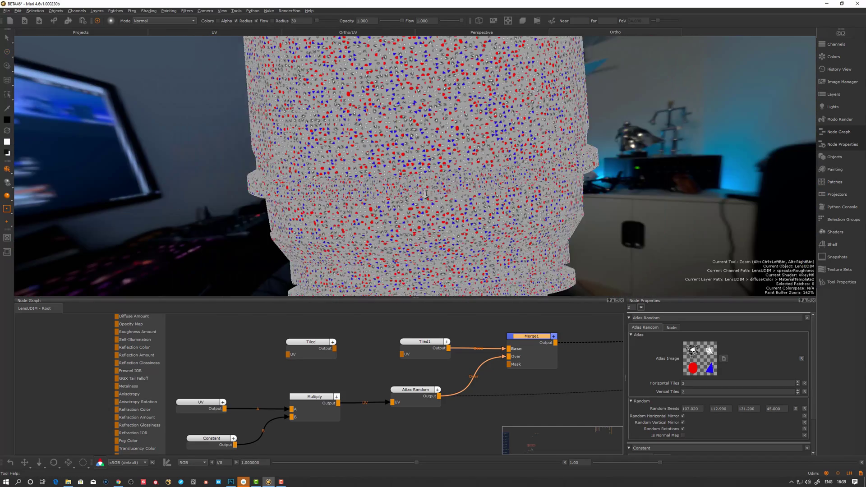
pyautogui.scroll(4, 474, 213)
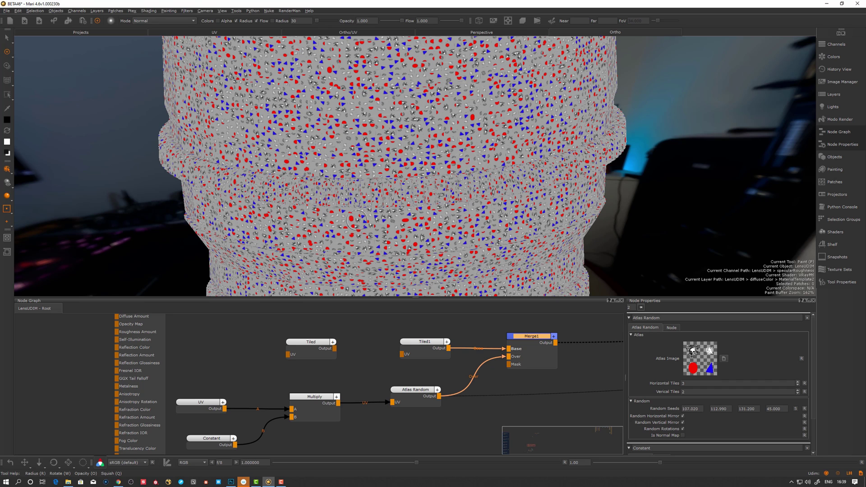
pyautogui.scroll(2, 357, 220)
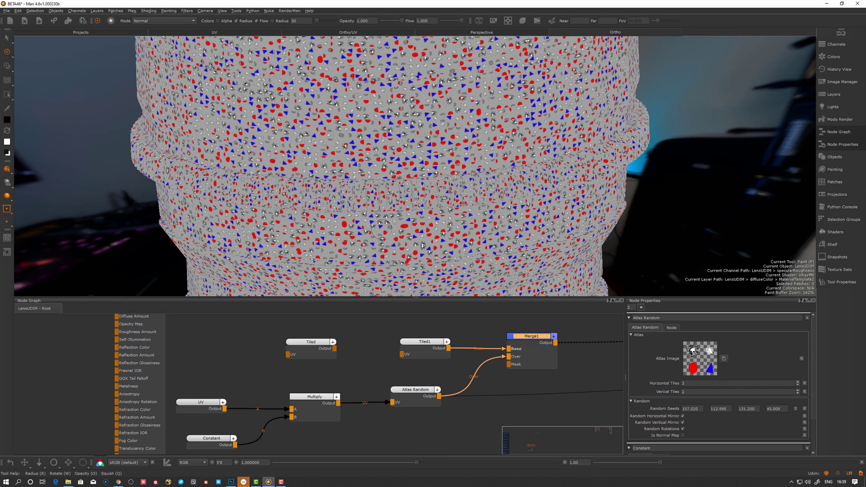
pyautogui.moveTo(381, 229); pyautogui.dragTo(411, 210, button='middle')
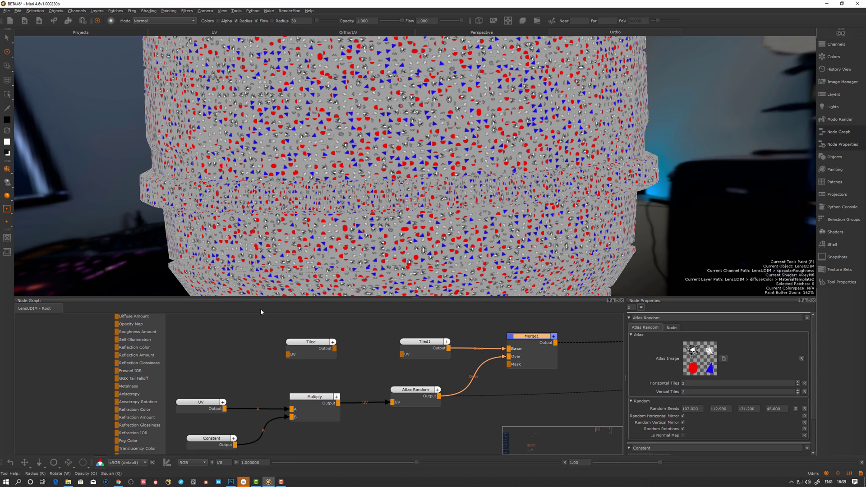
# Switch to Photoshop, delete the blue triangle from the atlas image and save the image with Save As
pyautogui.hotkey('alt', 'Tab')
pyautogui.press('l')
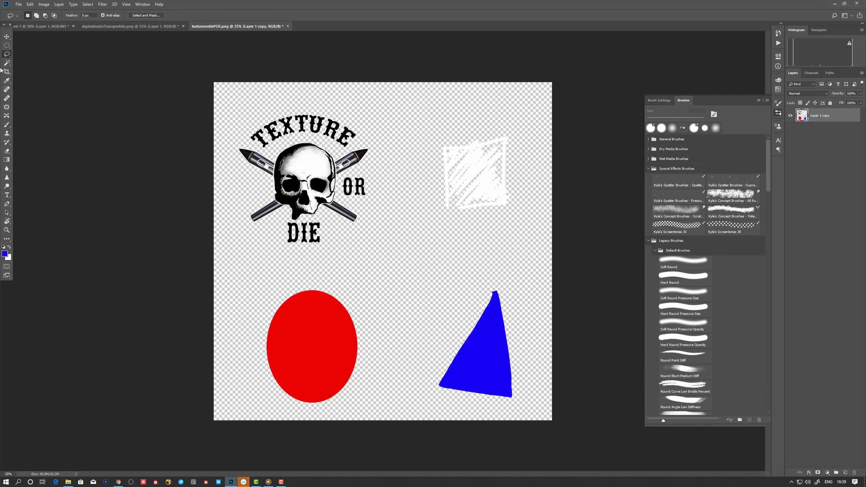
pyautogui.press('m')
pyautogui.moveTo(409, 259); pyautogui.dragTo(550, 446)
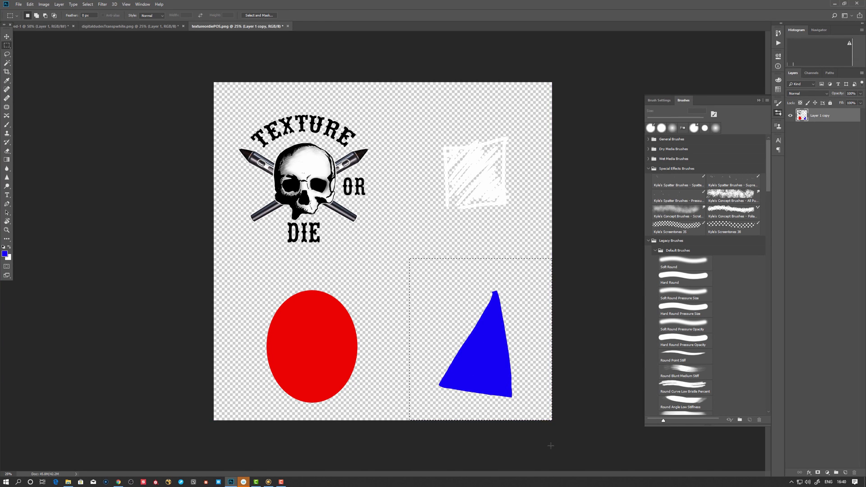
pyautogui.press('Delete')
pyautogui.hotkey('ctrl', 'd')
pyautogui.click(18, 4)
pyautogui.click(34, 79)
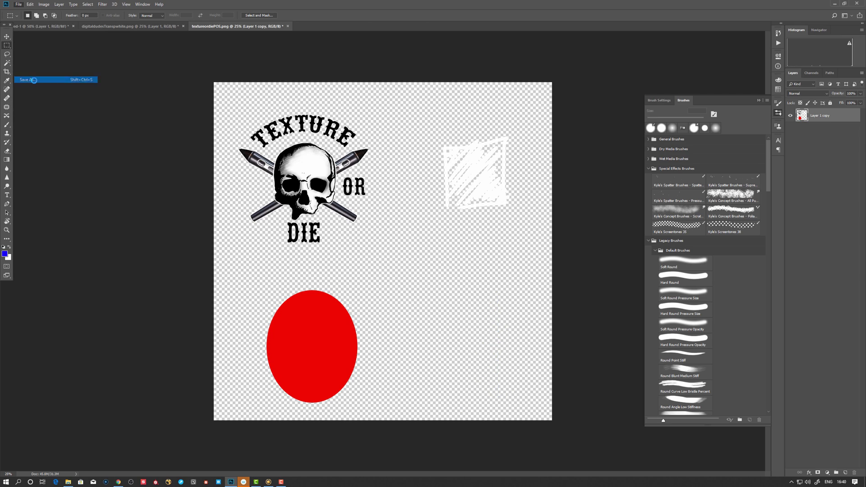
# Switch back to Mari, load the atlas image without the triangle into Atlas Random and inspect the pattern on the lens
pyautogui.hotkey('alt', 'Tab')
pyautogui.click(724, 359)
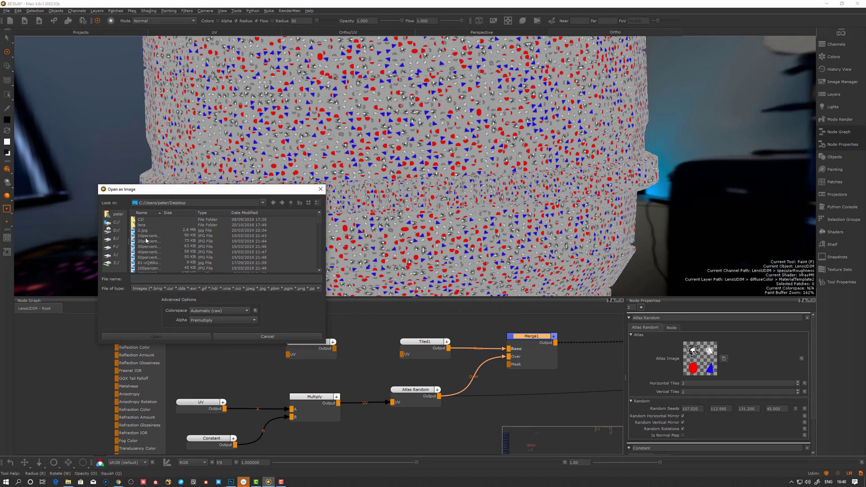
pyautogui.keyDown('alt'); pyautogui.moveTo(408, 167); pyautogui.dragTo(342, 169); pyautogui.keyUp('alt')
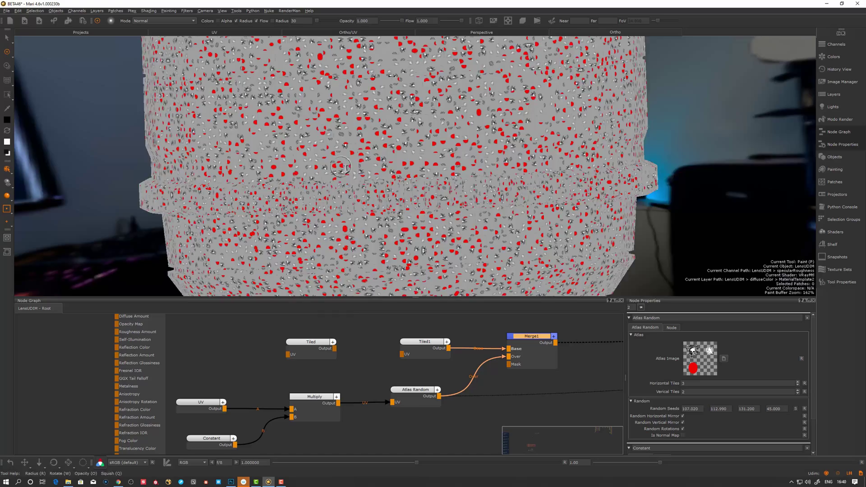
pyautogui.keyDown('alt'); pyautogui.moveTo(342, 169); pyautogui.dragTo(447, 188, button='right'); pyautogui.keyUp('alt')
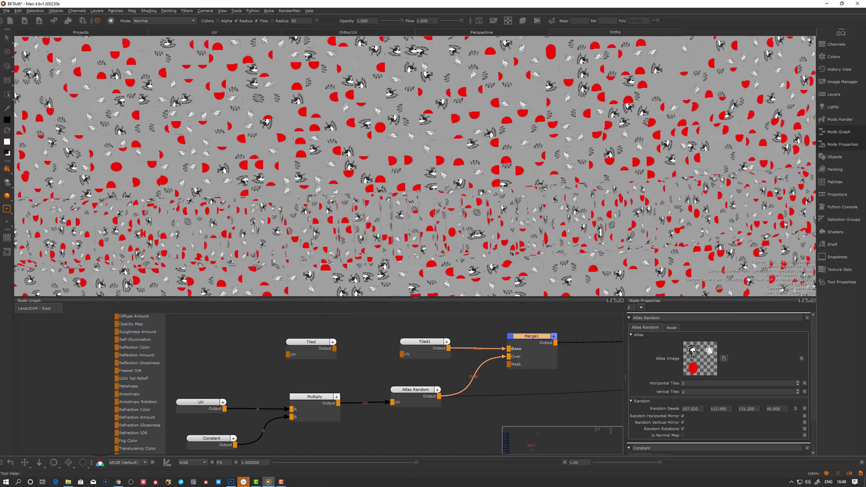
pyautogui.scroll(-8, 448, 189)
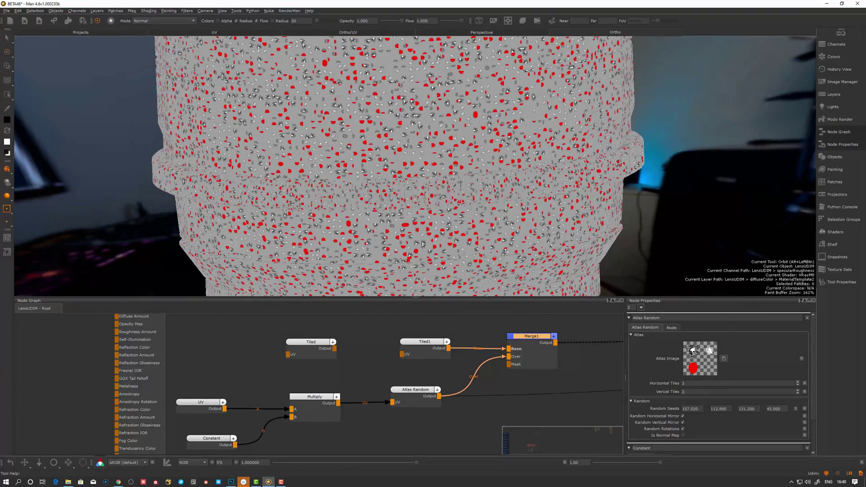
# Switch to Photoshop and scale the skull logo down to about 64% near the canvas's upper-left corner
pyautogui.hotkey('alt', 'Tab')
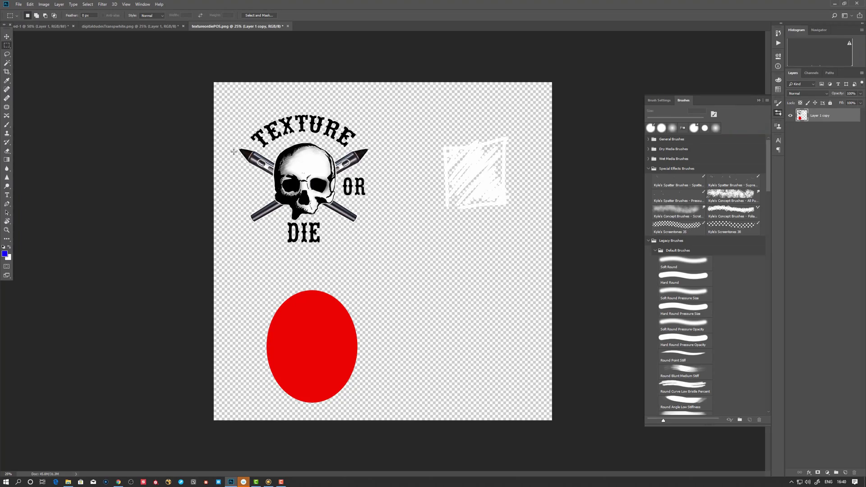
pyautogui.moveTo(398, 103); pyautogui.dragTo(217, 260)
pyautogui.hotkey('ctrl', 't')
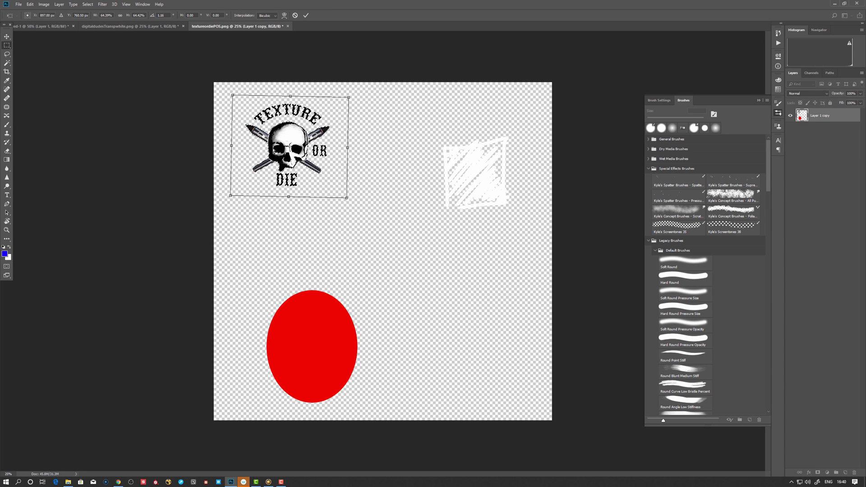
pyautogui.press('Return')
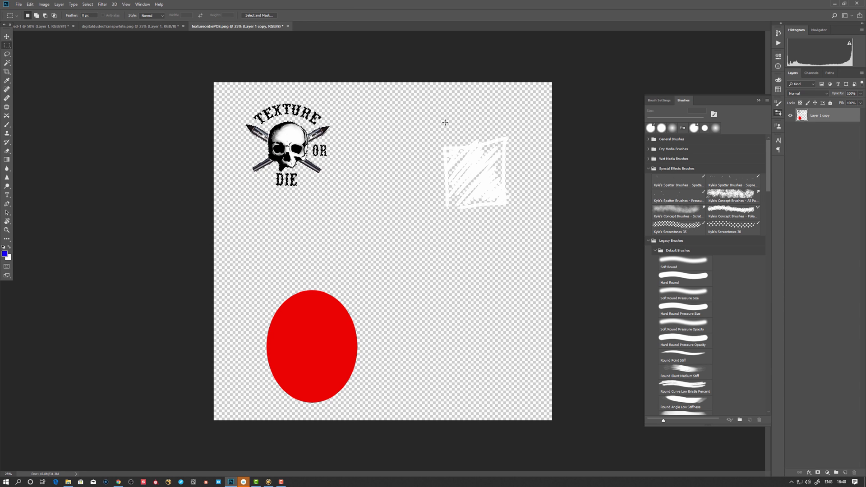
# Move the white scribble and red ellipse into the top row, paint a blue cross and a black heart, arrow and smiley, and save the image
pyautogui.moveTo(428, 111)
pyautogui.mouseDown()
pyautogui.moveTo(428, 134)
pyautogui.moveTo(541, 248)
pyautogui.mouseUp()
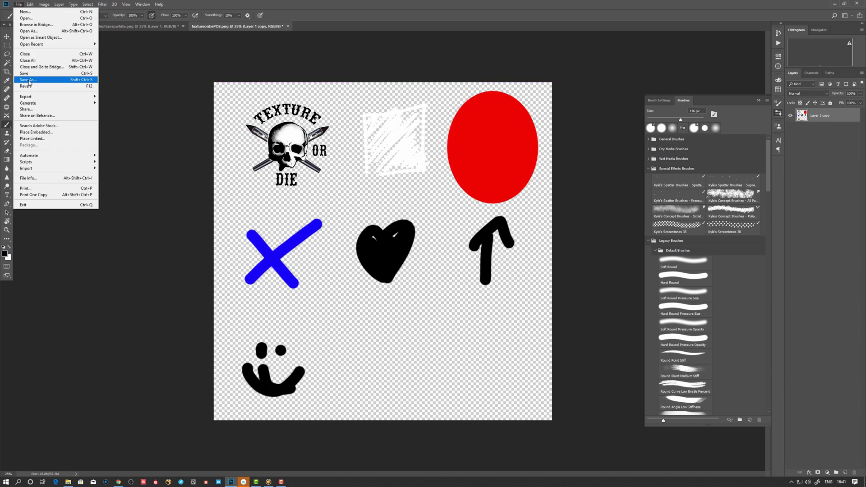
pyautogui.click(36, 81)
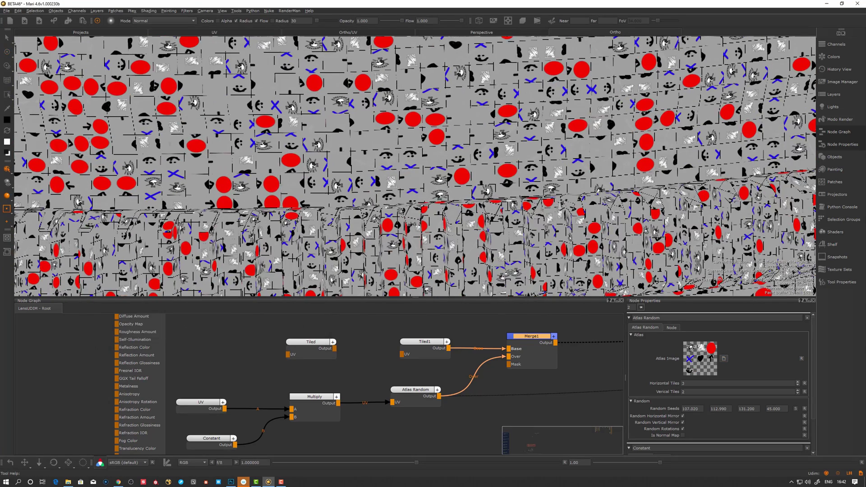
# In Mari, set the Atlas Random vertical tiles to 3 and inspect the new atlas shapes on the lens close up
pyautogui.click(798, 391)
pyautogui.scroll(5, 547, 224)
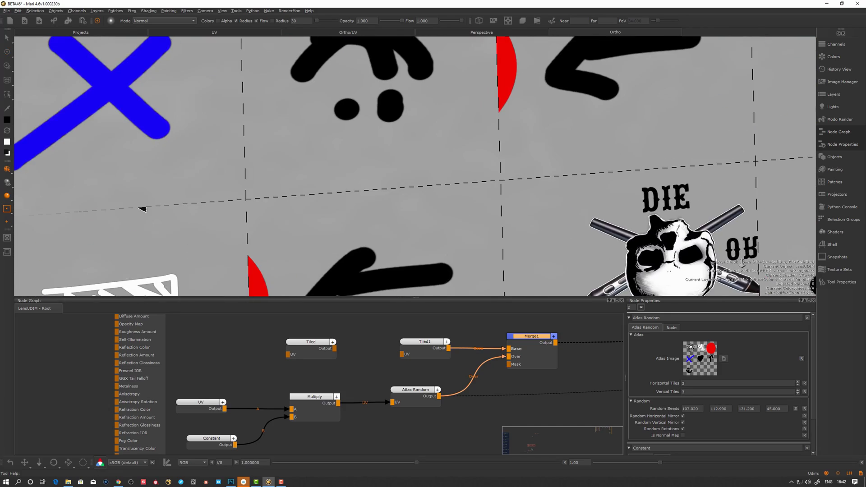
pyautogui.scroll(-5, 210, 177)
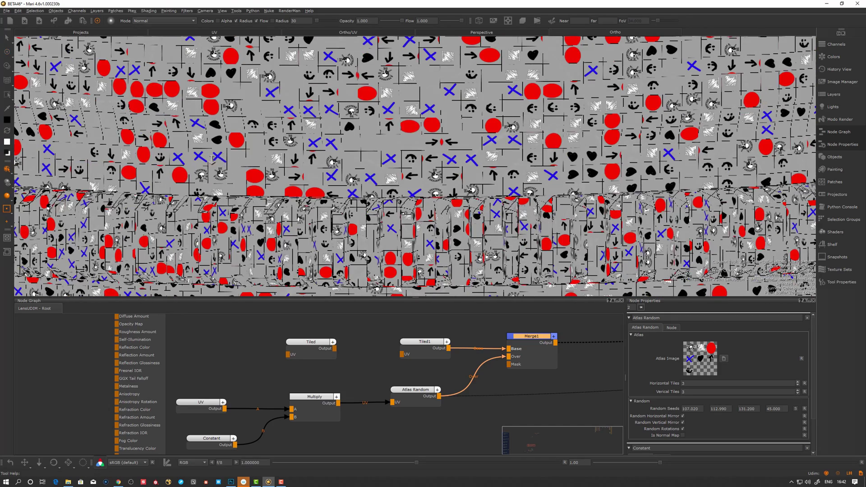
pyautogui.scroll(5, 351, 220)
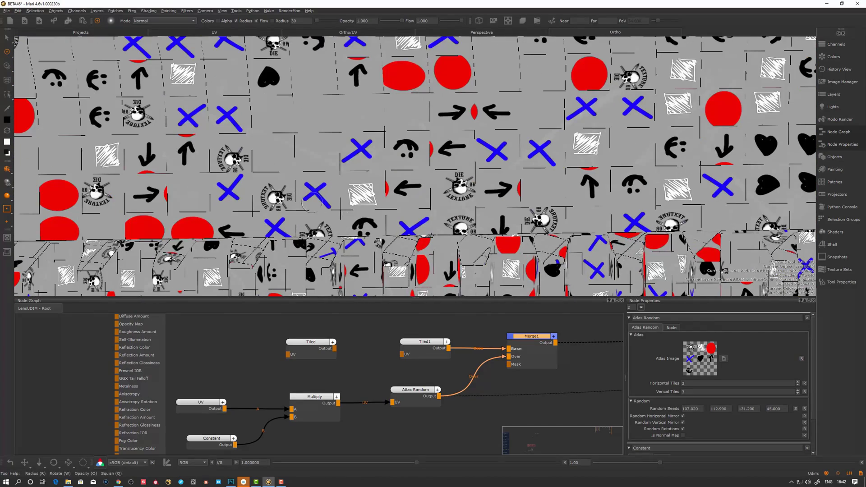
pyautogui.scroll(5, 312, 206)
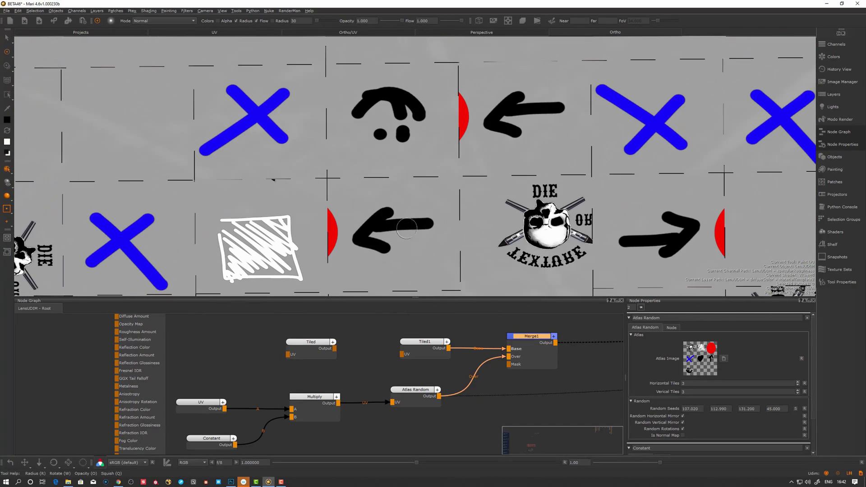
# Lower the Constant node's value to about 92 to enlarge the Atlas Random tiles on the lens
pyautogui.scroll(-10, 183, 249)
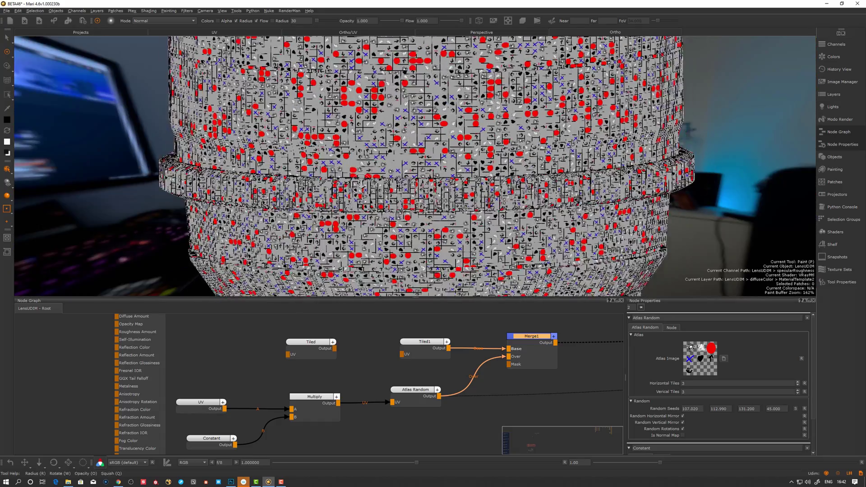
pyautogui.keyDown('alt'); pyautogui.moveTo(361, 180); pyautogui.dragTo(347, 149); pyautogui.keyUp('alt')
pyautogui.scroll(-5, 279, 189)
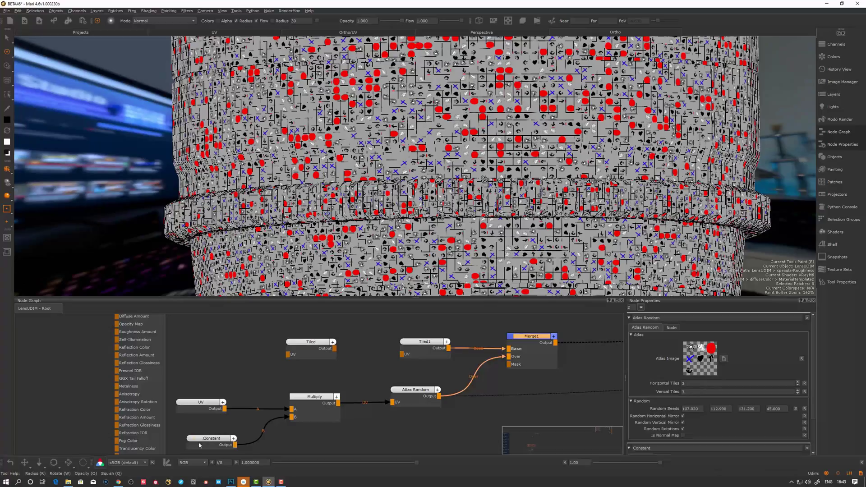
pyautogui.click(199, 445)
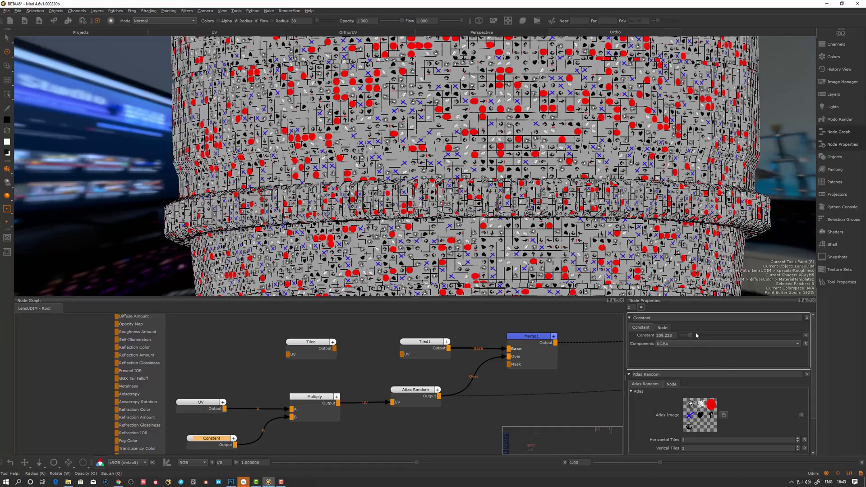
pyautogui.moveTo(691, 335); pyautogui.dragTo(684, 335)
# Examine the enlarged atlas shapes on the lens barrel up close and from farther away
pyautogui.keyDown('alt'); pyautogui.moveTo(659, 239); pyautogui.dragTo(654, 232); pyautogui.keyUp('alt')
pyautogui.moveTo(654, 232)
pyautogui.keyDown('alt'); pyautogui.mouseDown(button='right')
pyautogui.moveTo(572, 246)
pyautogui.moveTo(631, 244)
pyautogui.mouseUp(button='right'); pyautogui.keyUp('alt')
pyautogui.keyDown('alt'); pyautogui.moveTo(579, 243); pyautogui.dragTo(585, 230); pyautogui.keyUp('alt')
pyautogui.scroll(-6, 415, 166)
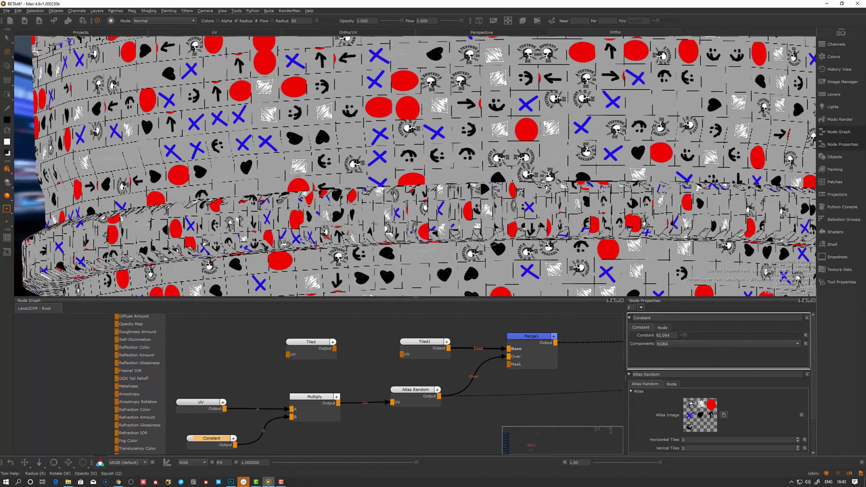
pyautogui.scroll(5, 431, 235)
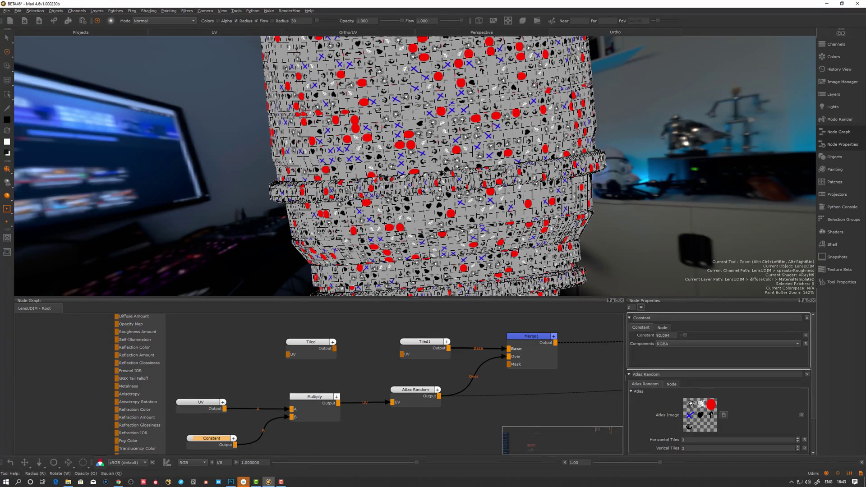
pyautogui.keyDown('alt'); pyautogui.moveTo(432, 235); pyautogui.dragTo(417, 235, button='right'); pyautogui.keyUp('alt')
pyautogui.keyDown('alt'); pyautogui.moveTo(417, 235); pyautogui.dragTo(431, 223); pyautogui.keyUp('alt')
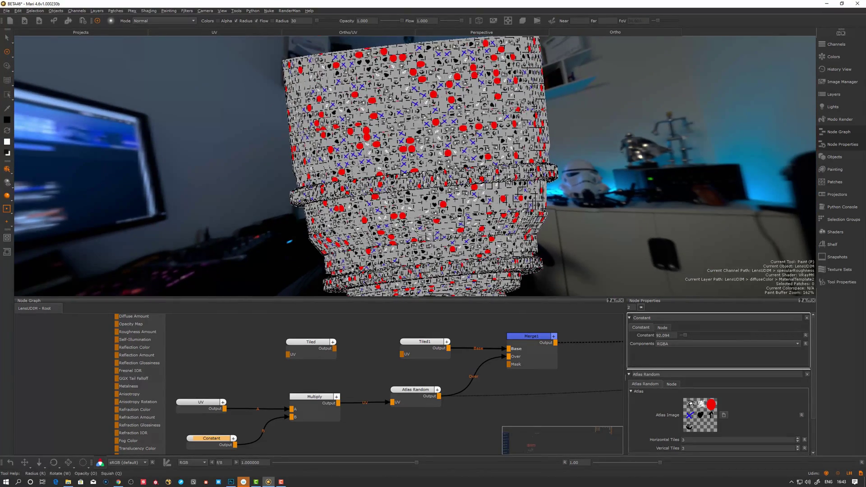
pyautogui.scroll(2, 424, 224)
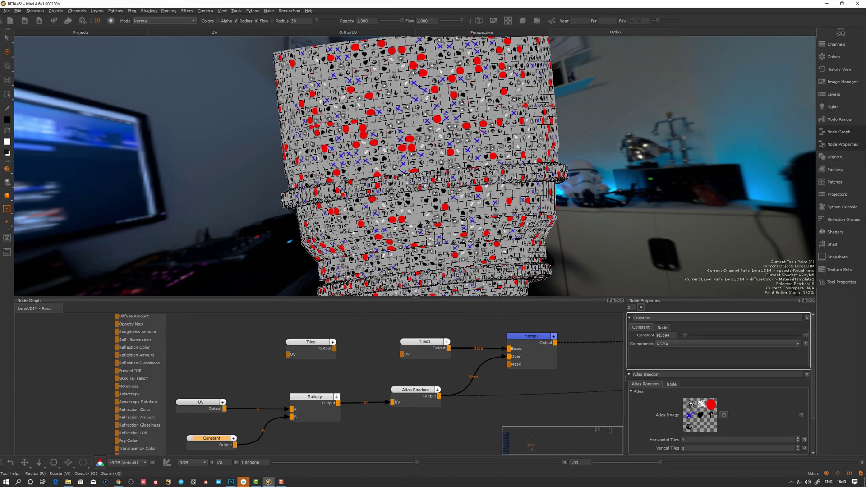